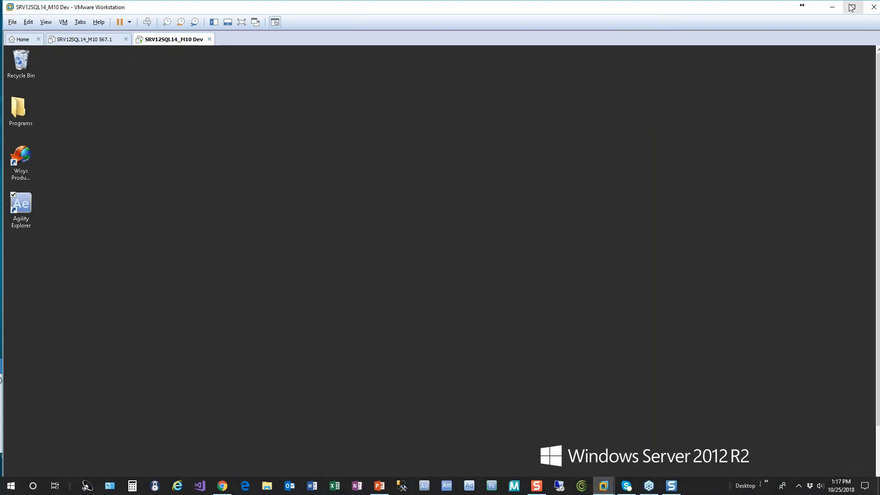
Step: Show the virtual machine full screen, open Macola's cycle count selection and enter 181025-G as the batch ID
{"action": "left_click", "coordinate": [242, 22]}
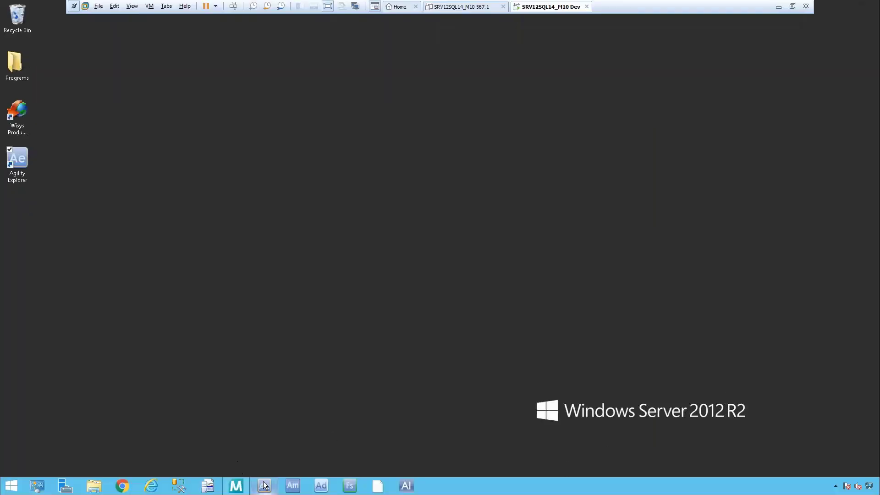
{"action": "left_click", "coordinate": [236, 486]}
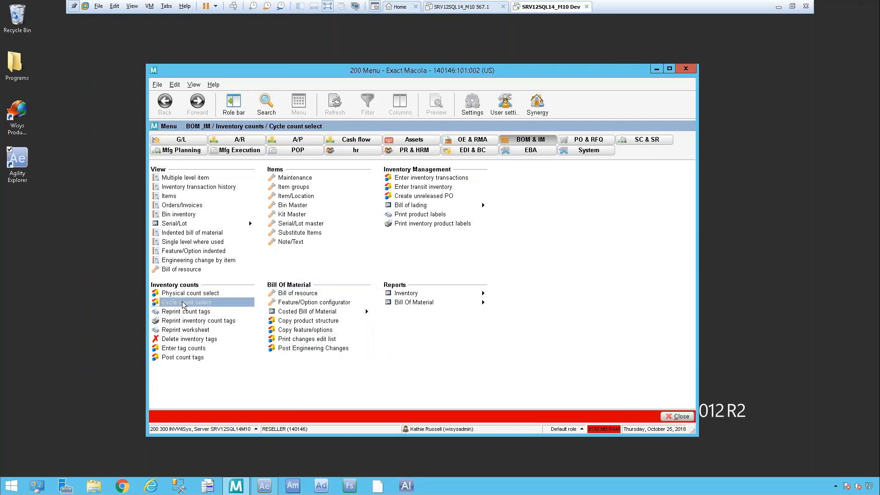
{"action": "left_click", "coordinate": [209, 303]}
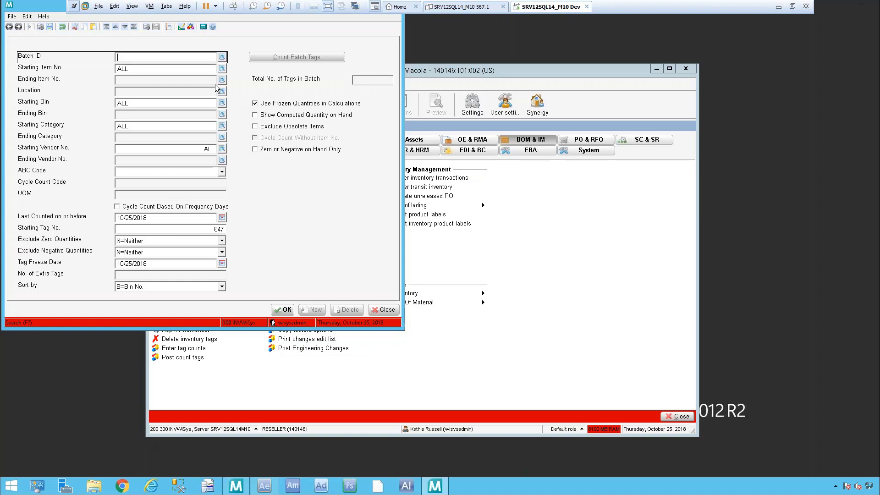
{"action": "type", "text": "181025"}
{"action": "type", "text": "-G"}
{"action": "key", "text": "Tab"}
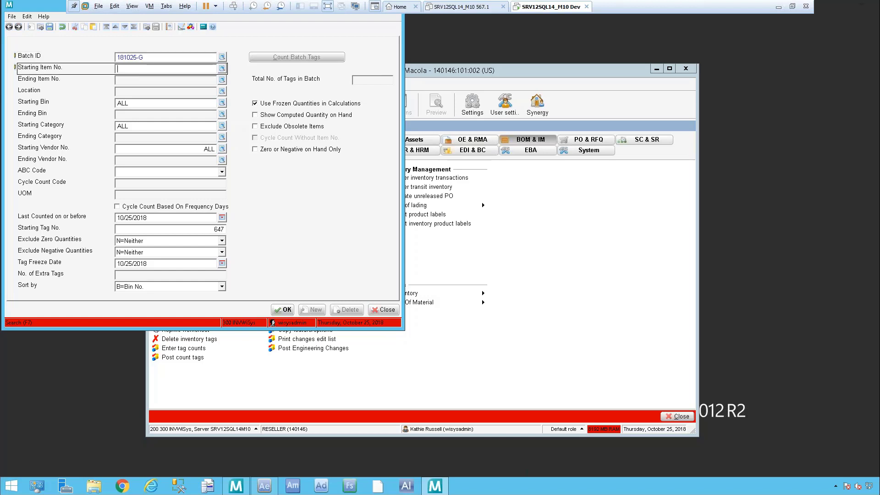
Step: Set the count's location to MA and include ALL items, bins, categories and vendors
{"action": "key", "text": "Tab"}
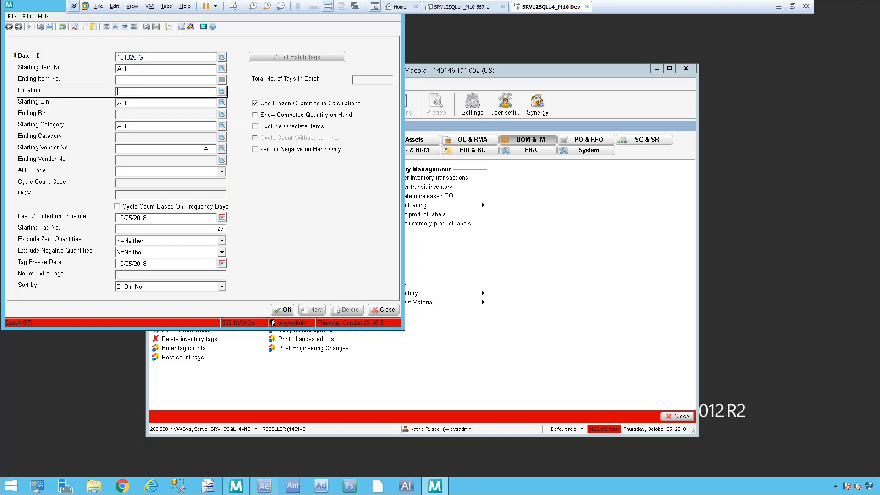
{"action": "type", "text": "MA"}
{"action": "key", "text": "Tab"}
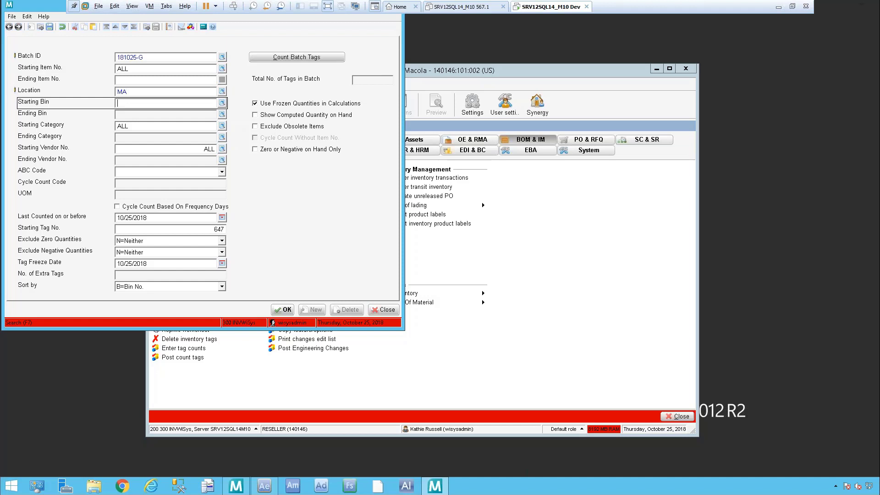
{"action": "key", "text": "Tab"}
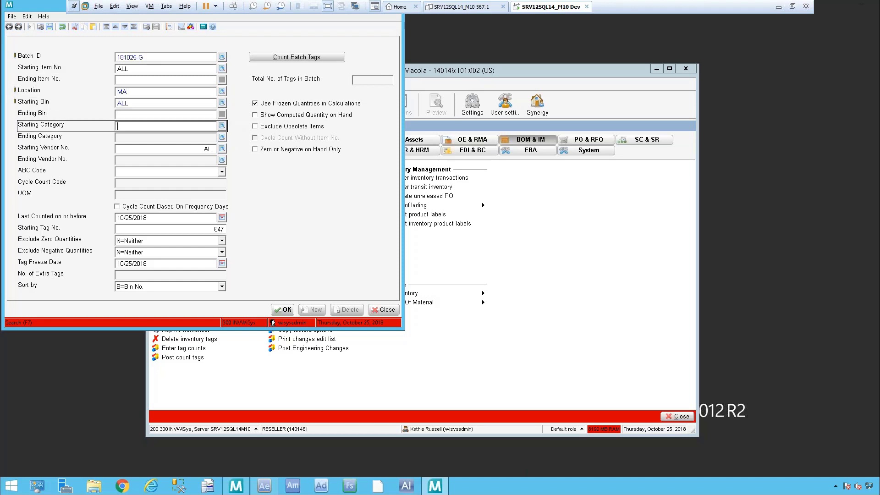
{"action": "key", "text": "Tab"}
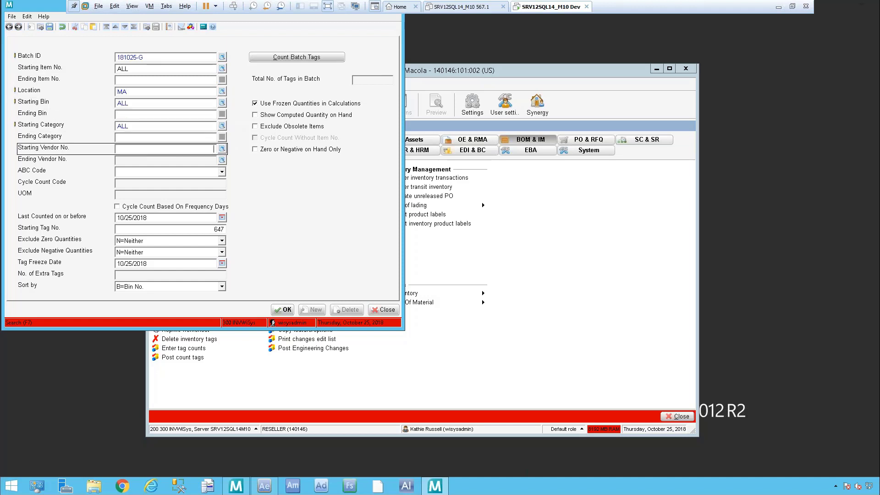
{"action": "key", "text": "Tab"}
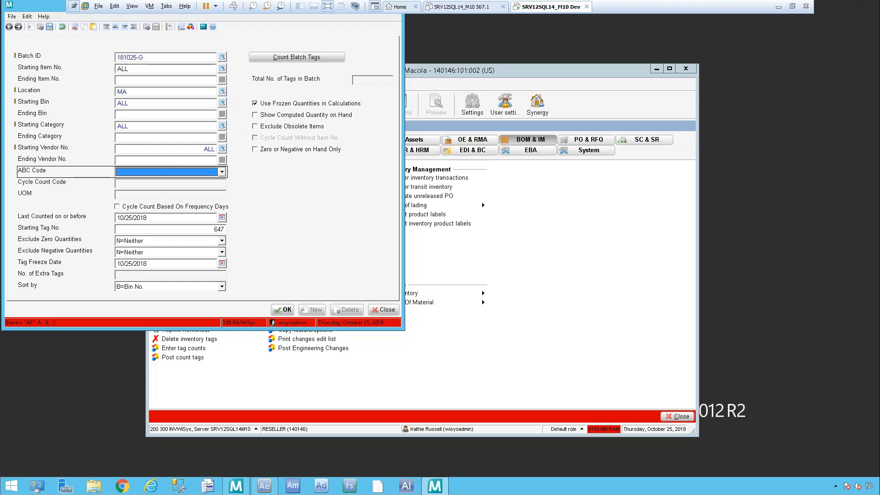
Step: Set the cycle count code to G and the number of extra tags to 0, keeping the default dates, exclusions and bin number sorting
{"action": "key", "text": "Tab"}
{"action": "type", "text": "G"}
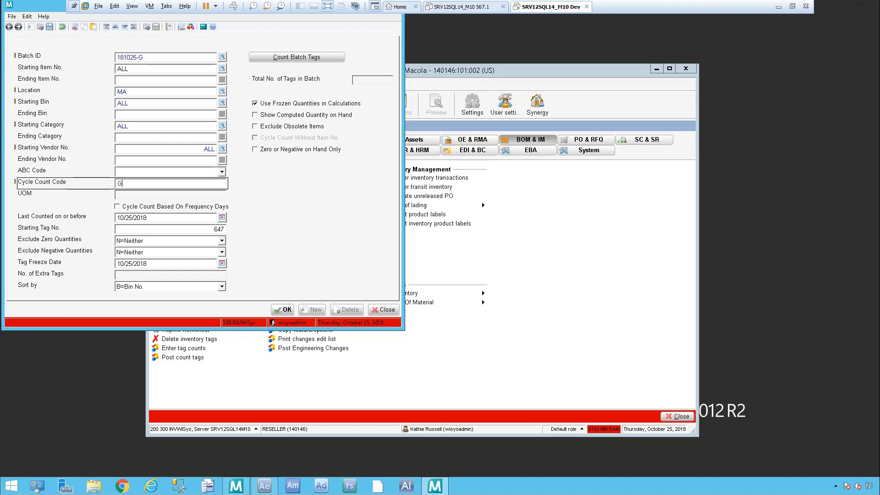
{"action": "key", "text": "Tab"}
{"action": "key", "text": "Tab"}
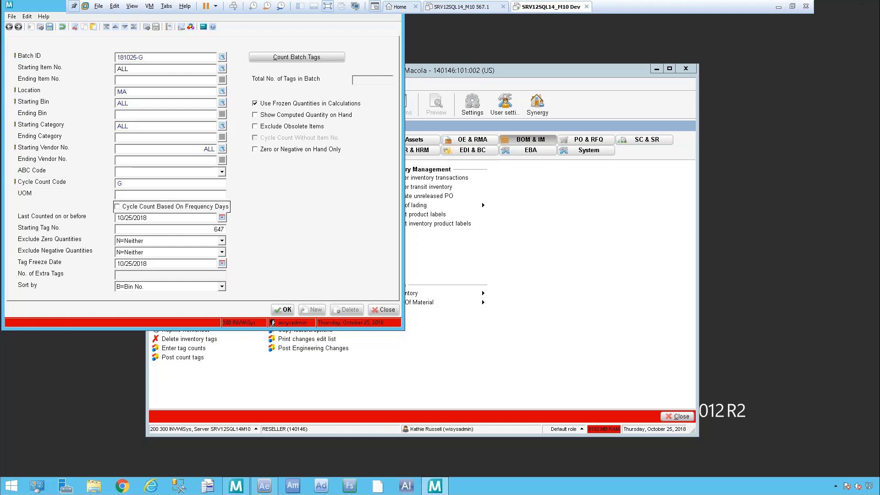
{"action": "key", "text": "Tab"}
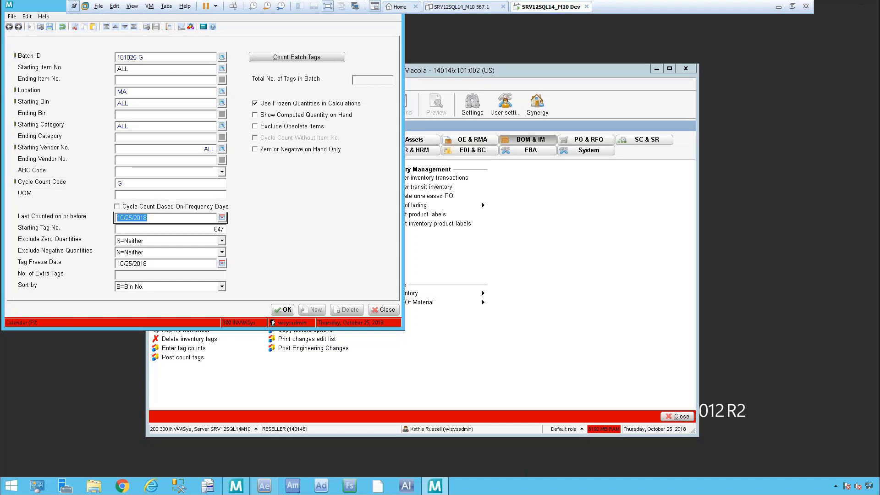
{"action": "key", "text": "Tab"}
{"action": "key", "text": "Tab"}
{"action": "key", "text": "Tab"}
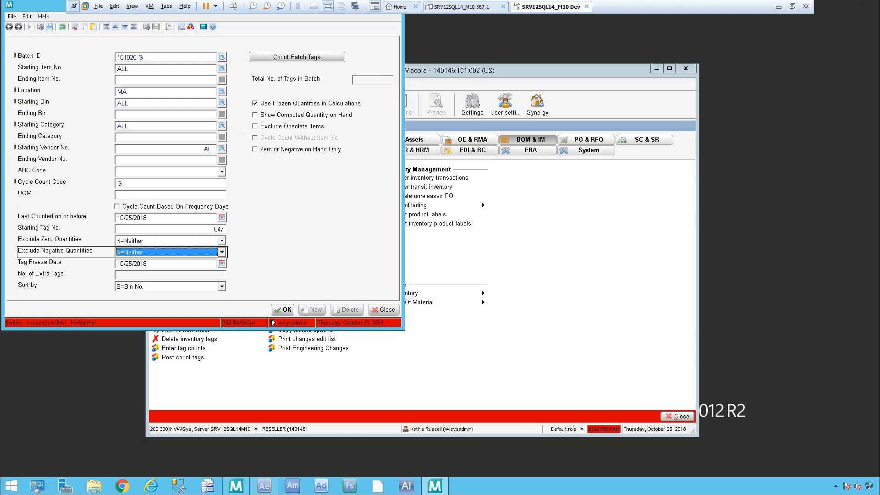
{"action": "key", "text": "Tab"}
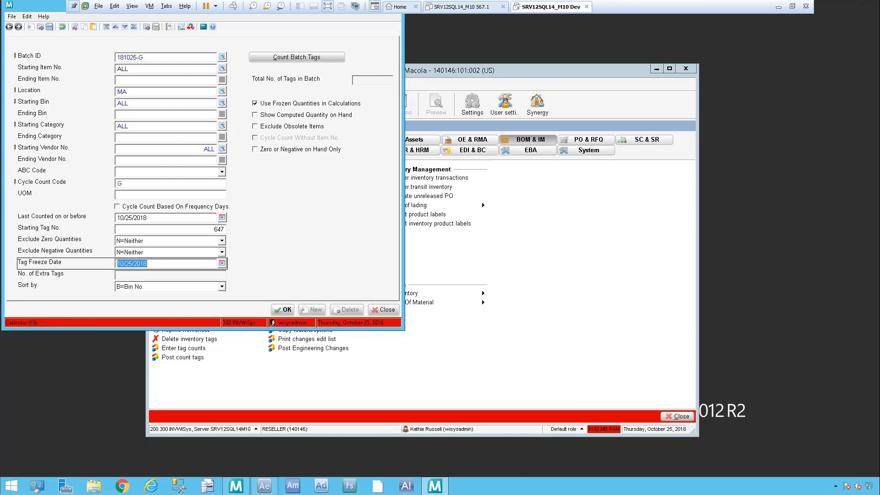
{"action": "key", "text": "Tab"}
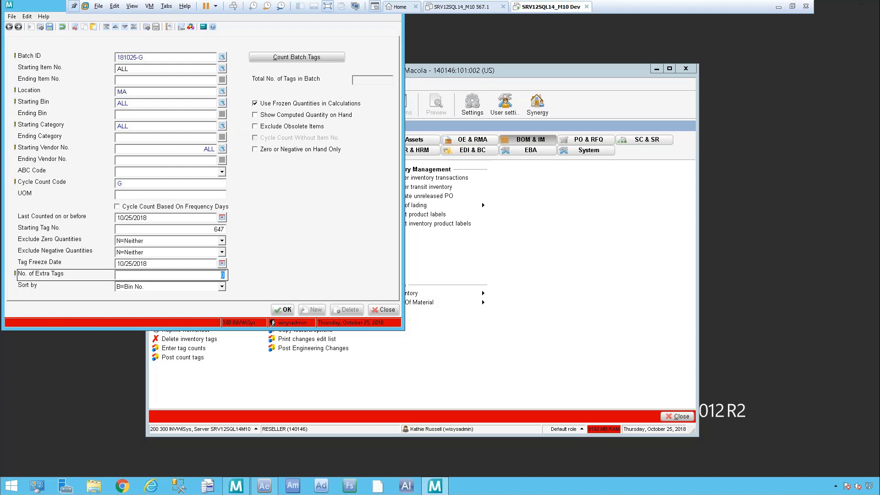
{"action": "key", "text": "Tab"}
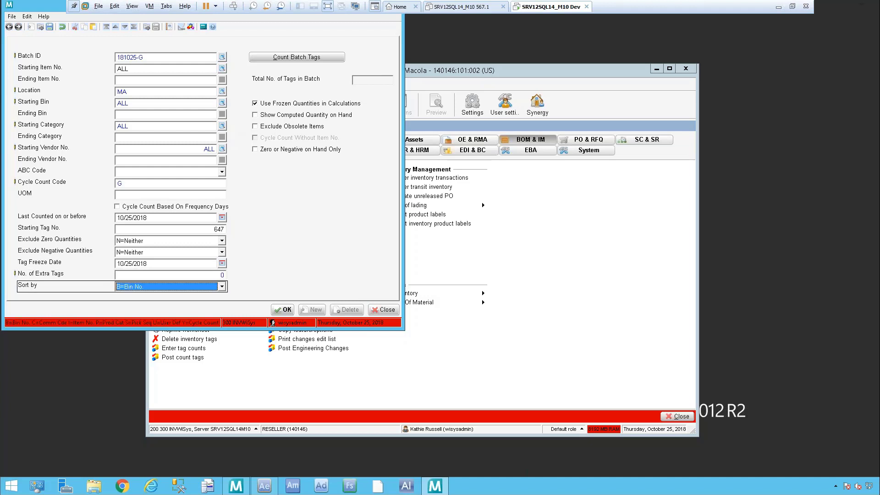
Step: Turn off frozen quantities in calculations and turn on showing the computed quantity on hand
{"action": "key", "text": "Tab"}
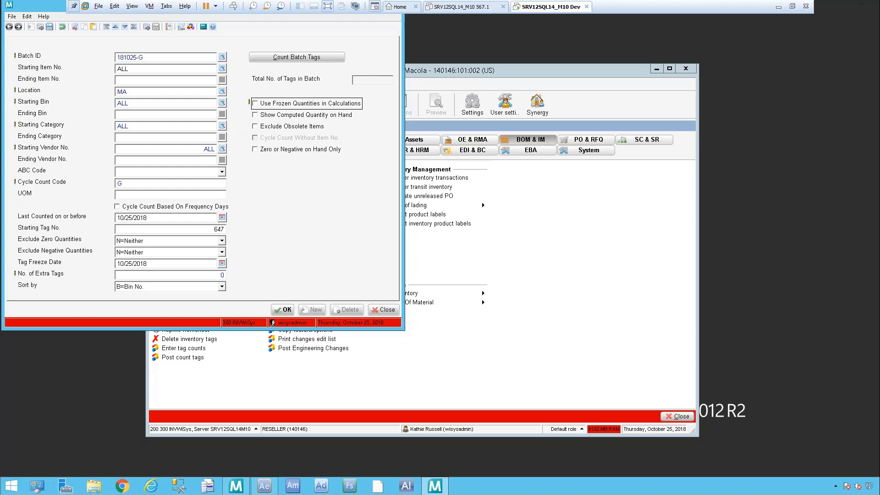
{"action": "key", "text": "Tab"}
{"action": "key", "text": "Tab"}
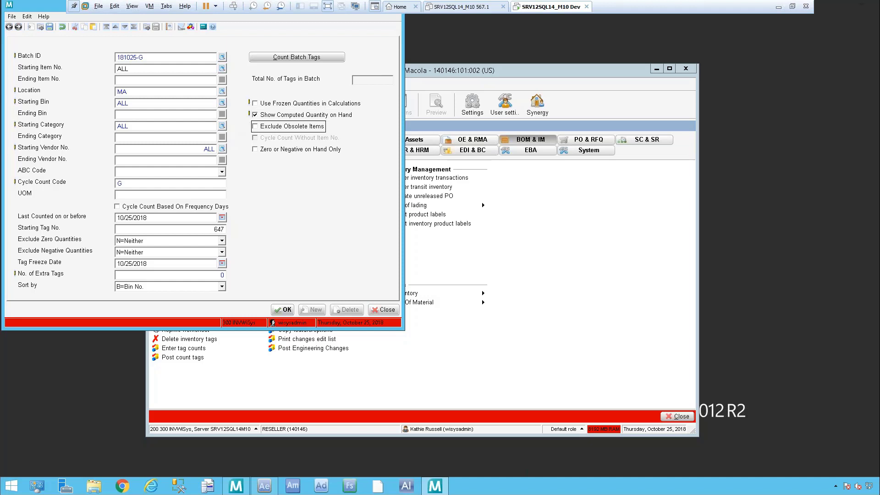
{"action": "key", "text": "Tab"}
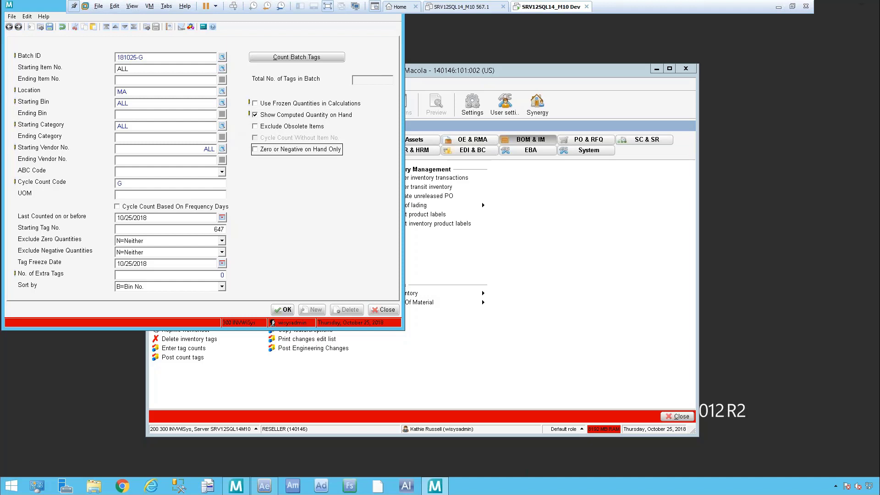
Step: Generate the cycle count batch and output its count worksheet to the screen
{"action": "left_click", "coordinate": [284, 310]}
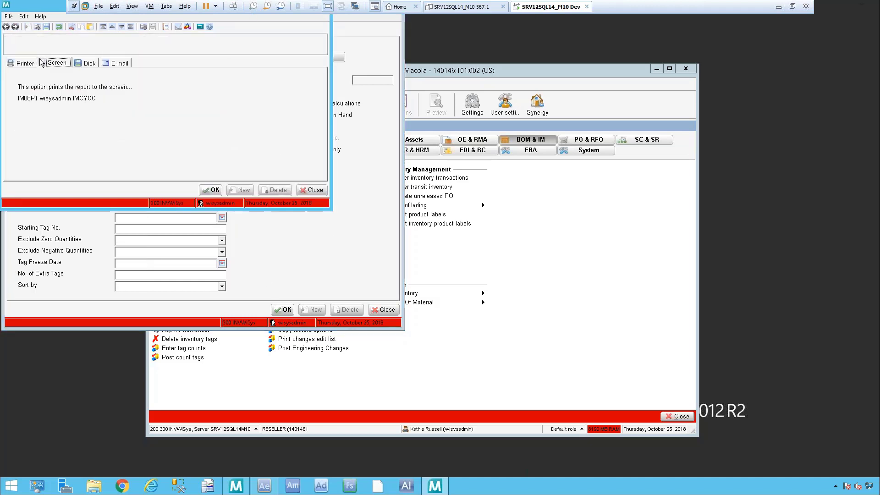
{"action": "left_click", "coordinate": [222, 192]}
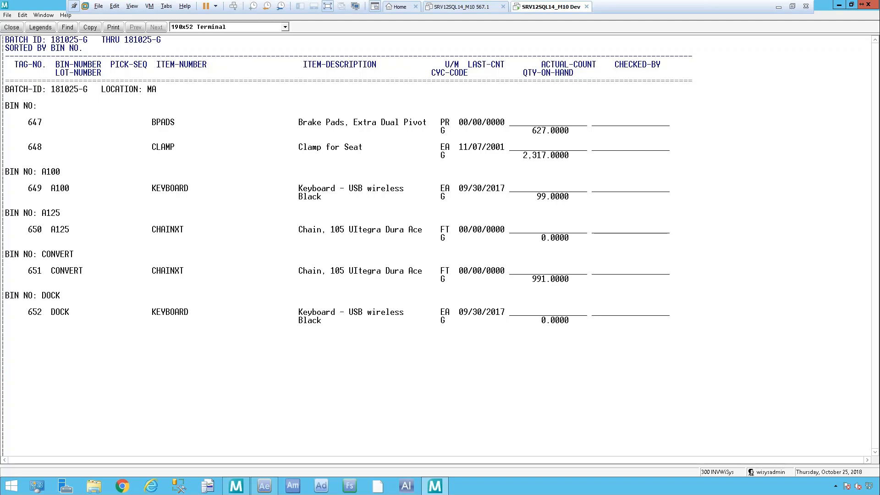
{"action": "left_click_drag", "start_coordinate": [3, 1], "coordinate": [762, 399]}
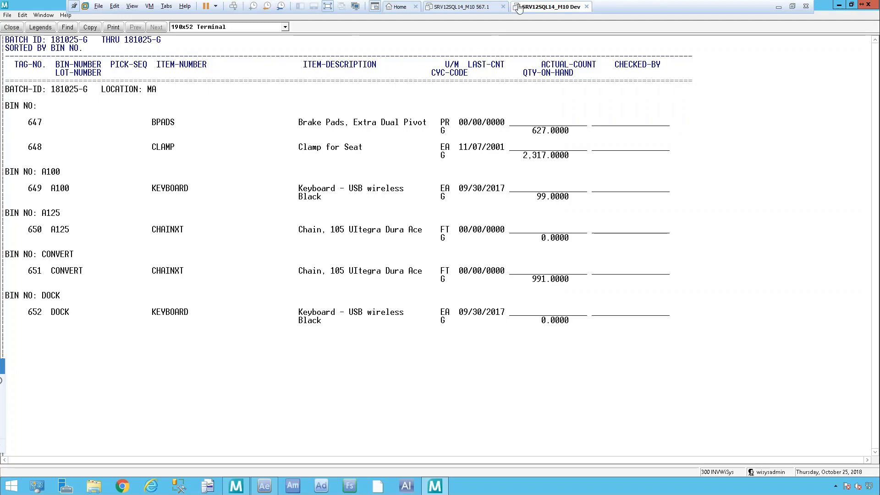
Step: Close the count worksheet and minimize the Cycle Count Selection and Macola menu windows
{"action": "left_click", "coordinate": [871, 6]}
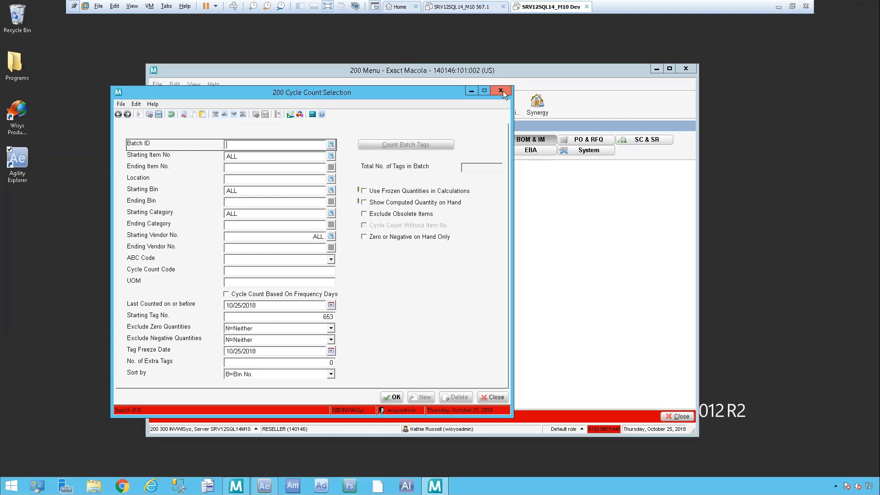
{"action": "left_click", "coordinate": [472, 91]}
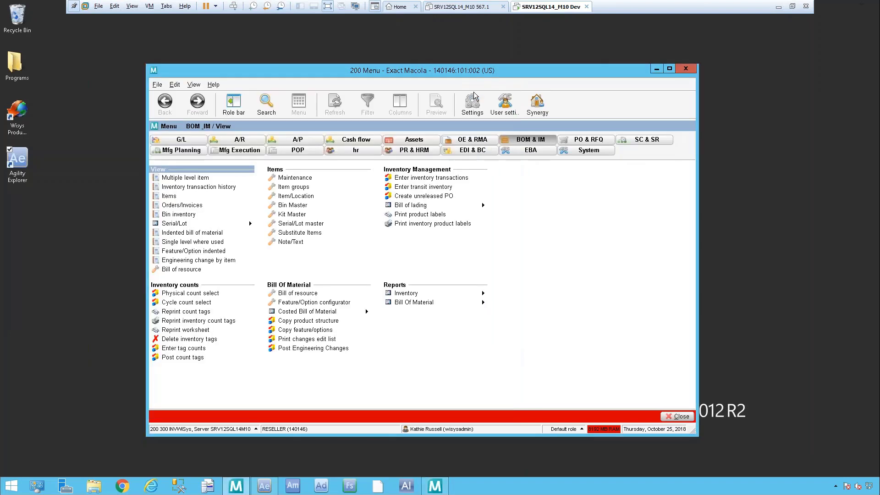
{"action": "left_click", "coordinate": [658, 69]}
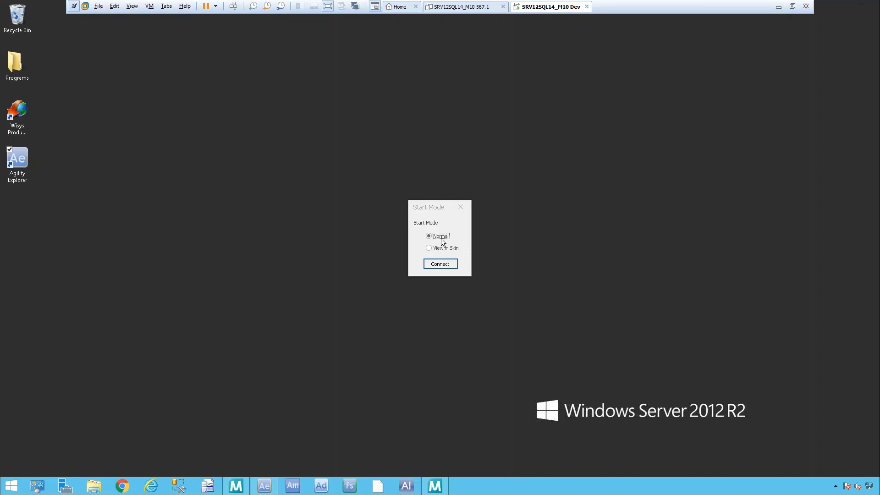
Step: Start Agility Mobile in Normal mode and log in with the user name and account password
{"action": "left_click", "coordinate": [448, 266]}
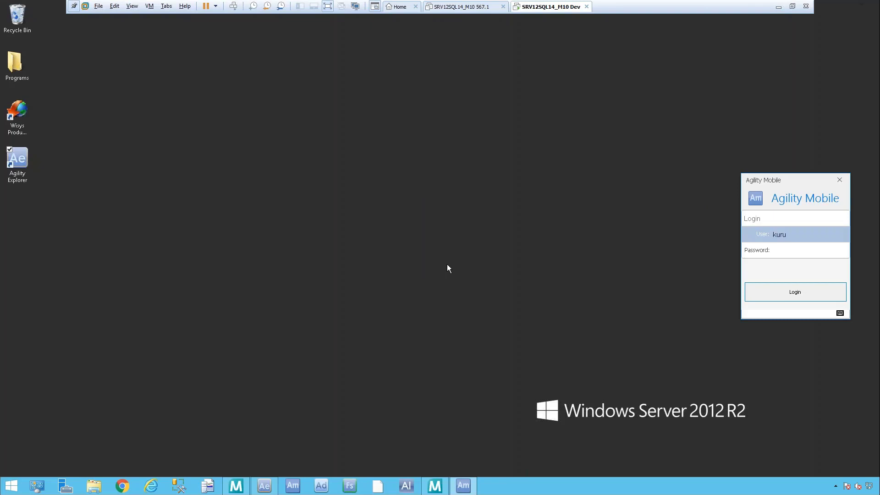
{"action": "key", "text": "BackSpace"}
{"action": "key", "text": "BackSpace"}
{"action": "key", "text": "Tab"}
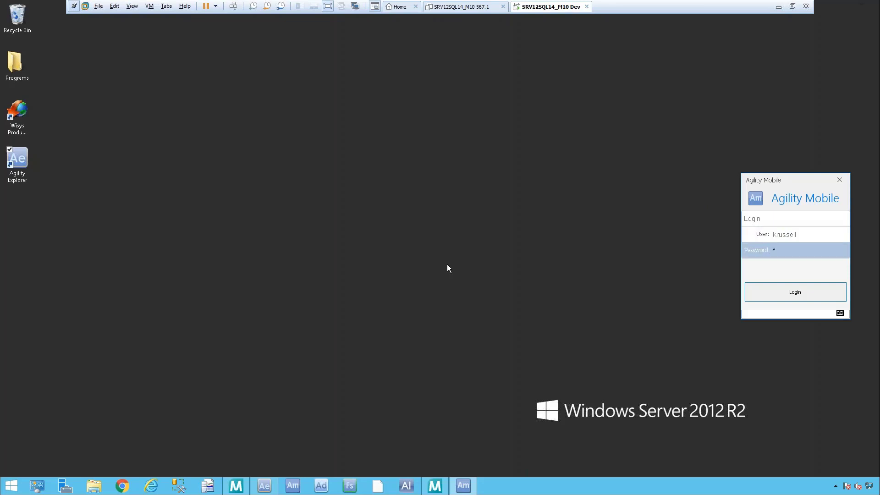
{"action": "key", "text": "Return"}
{"action": "left_click", "coordinate": [795, 237]}
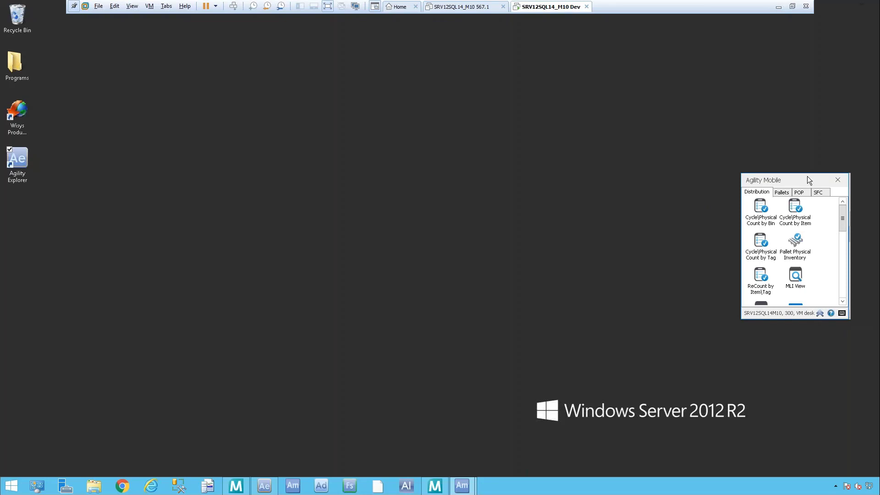
Step: Move Agility Mobile toward the middle of the desktop, open the cycle/physical count by item and enter batch ID 181025-G
{"action": "left_click_drag", "start_coordinate": [807, 176], "coordinate": [367, 171]}
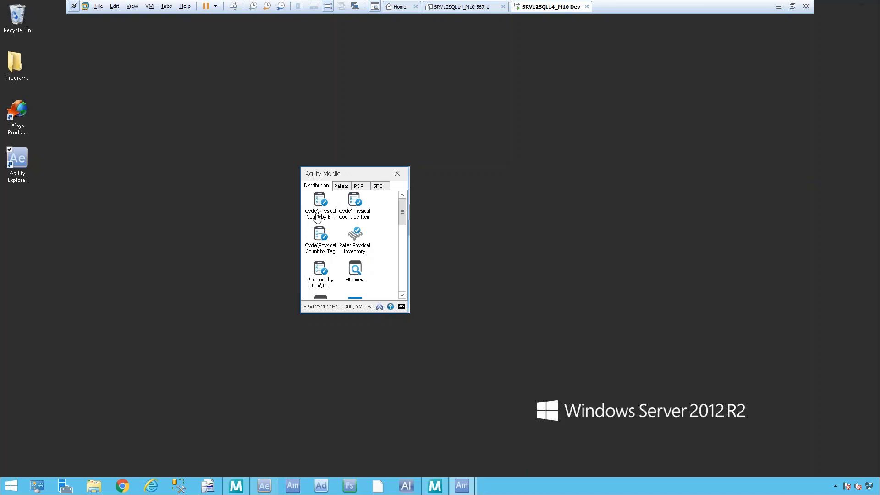
{"action": "left_click", "coordinate": [353, 208]}
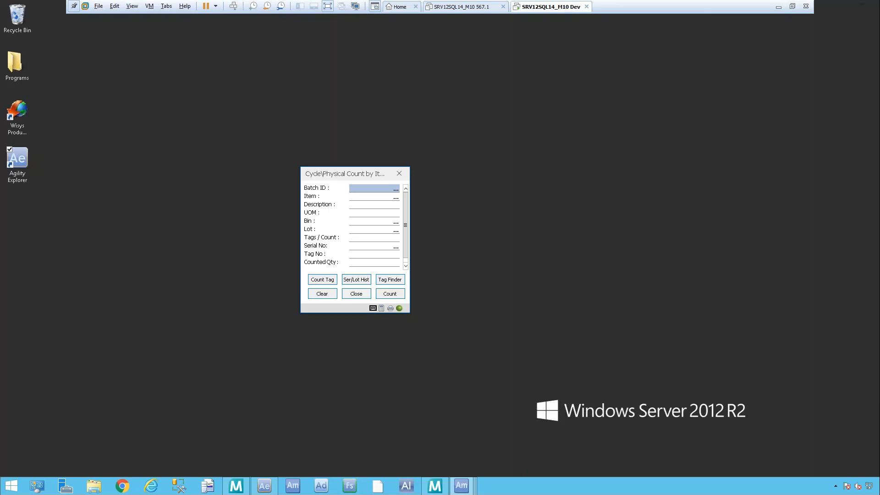
{"action": "type", "text": "181025-G"}
{"action": "key", "text": "Return"}
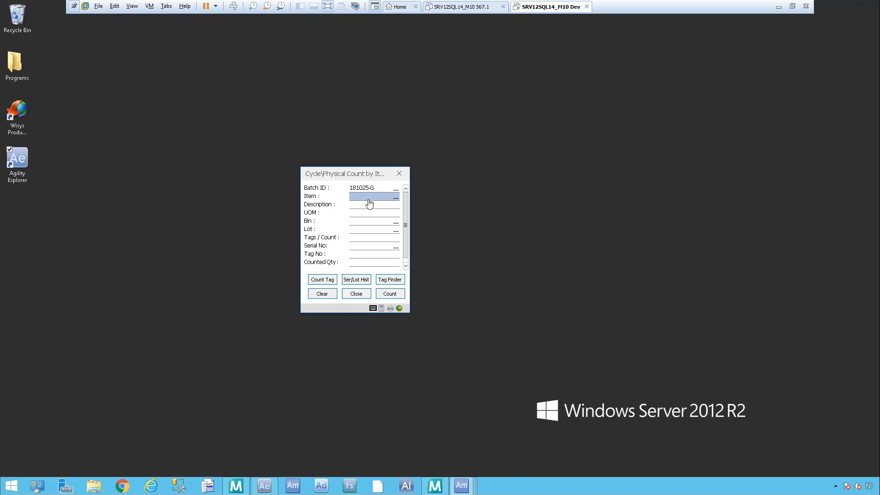
Step: Record a counted quantity of 98 for item KEYBOARD in bin A100, and clear the item entry
{"action": "type", "text": "KEYBOARD"}
{"action": "key", "text": "Return"}
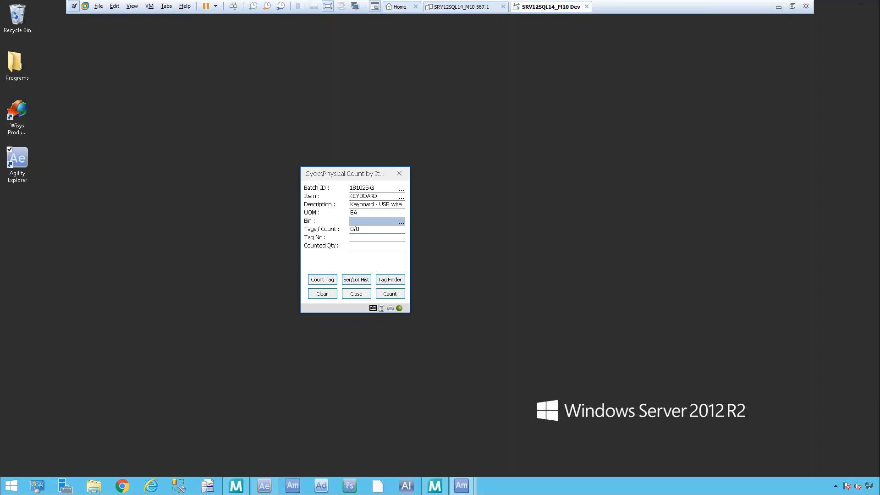
{"action": "type", "text": "A100"}
{"action": "key", "text": "Return"}
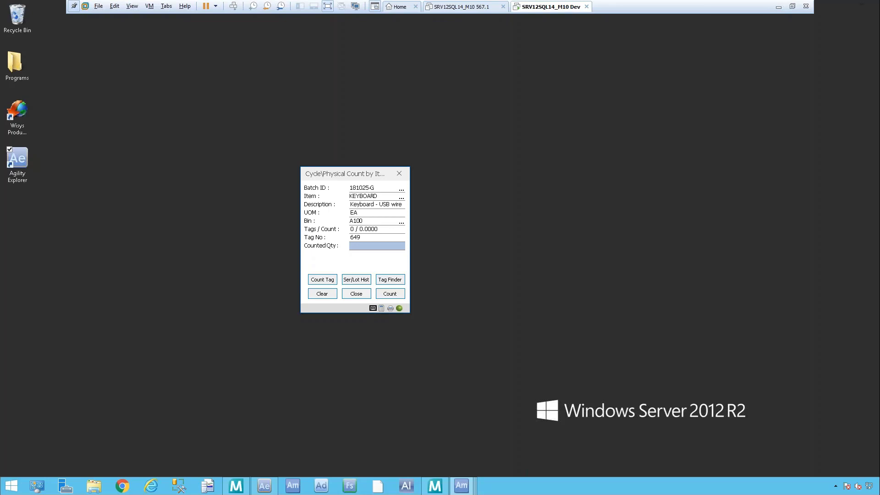
{"action": "type", "text": "98"}
{"action": "left_click", "coordinate": [395, 293]}
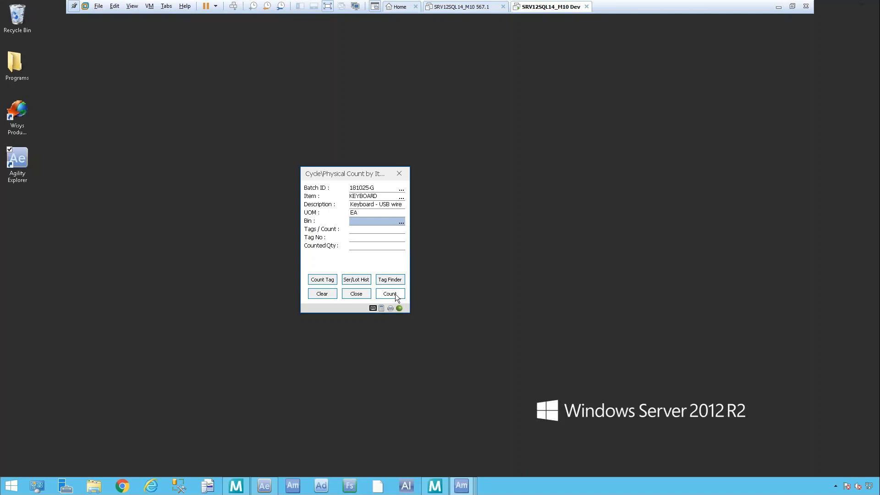
{"action": "left_click", "coordinate": [321, 294]}
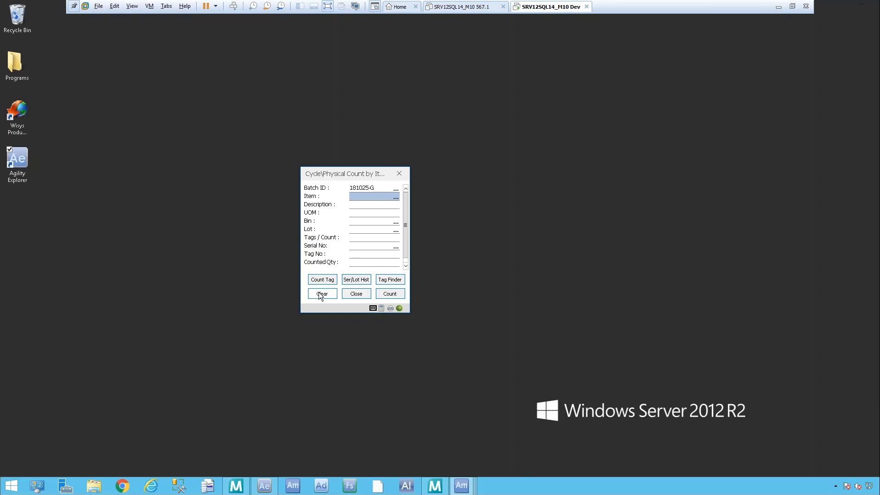
Step: Choose item BPADS from the item lookup and record a counted quantity of 628
{"action": "key", "text": "Tab"}
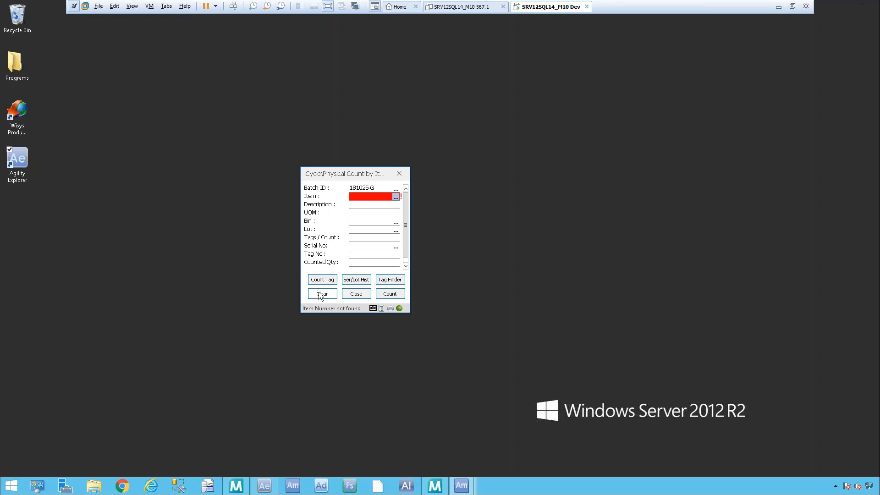
{"action": "left_click", "coordinate": [396, 197]}
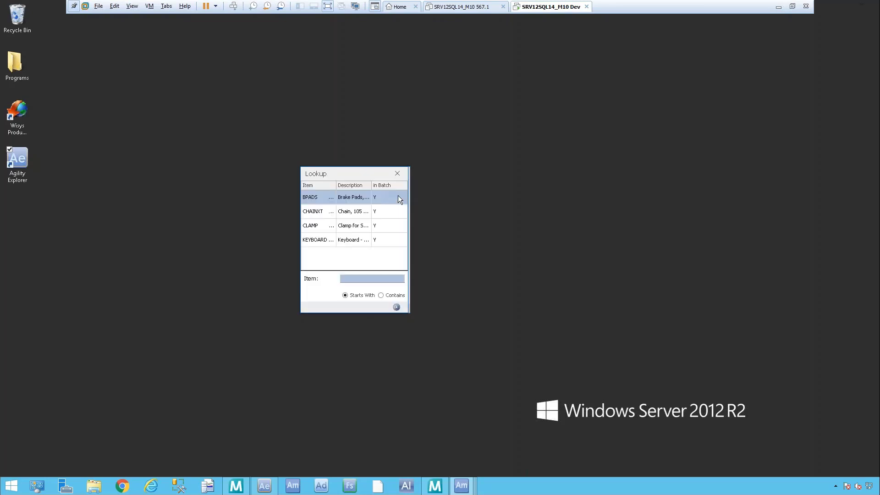
{"action": "double_click", "coordinate": [312, 198]}
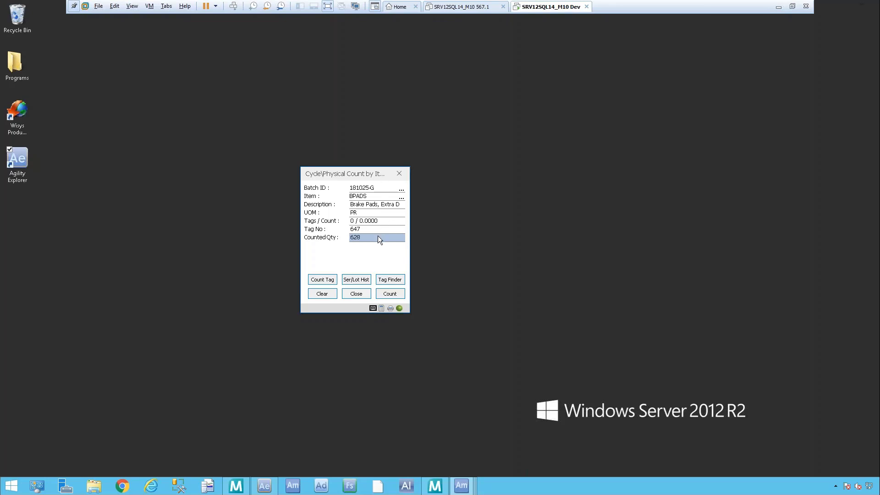
{"action": "left_click", "coordinate": [387, 293]}
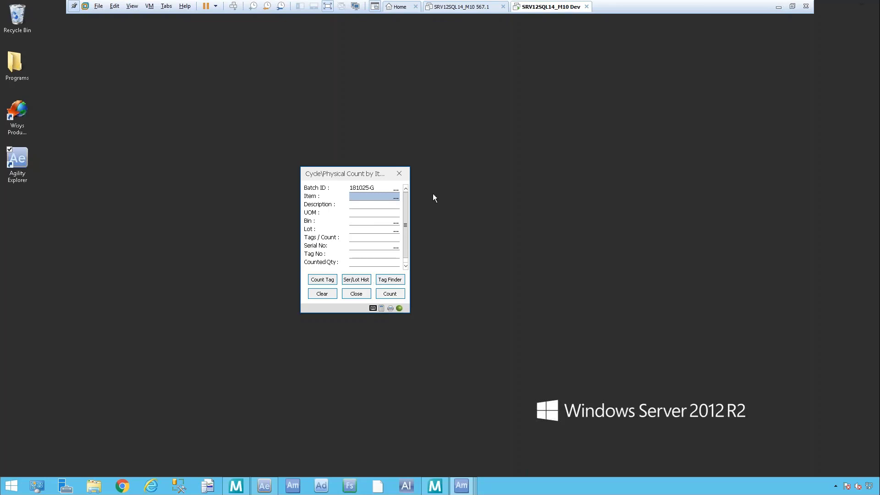
Step: Close and reopen the cycle/physical count by item, and enter batch ID 181025-G
{"action": "left_click", "coordinate": [401, 174]}
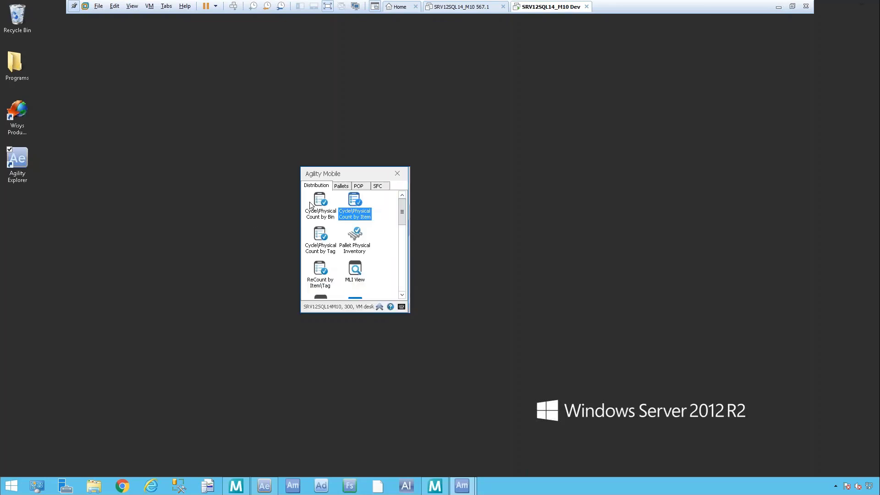
{"action": "left_click", "coordinate": [373, 211]}
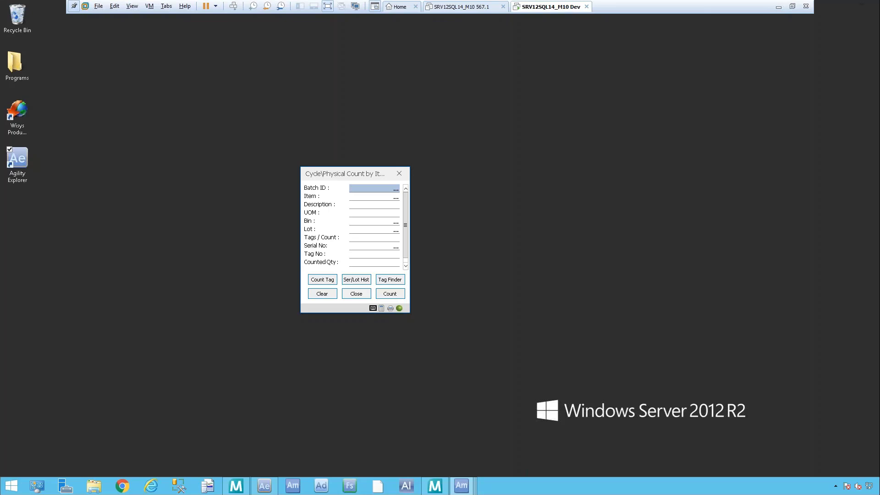
{"action": "type", "text": "181025-G"}
{"action": "key", "text": "Return"}
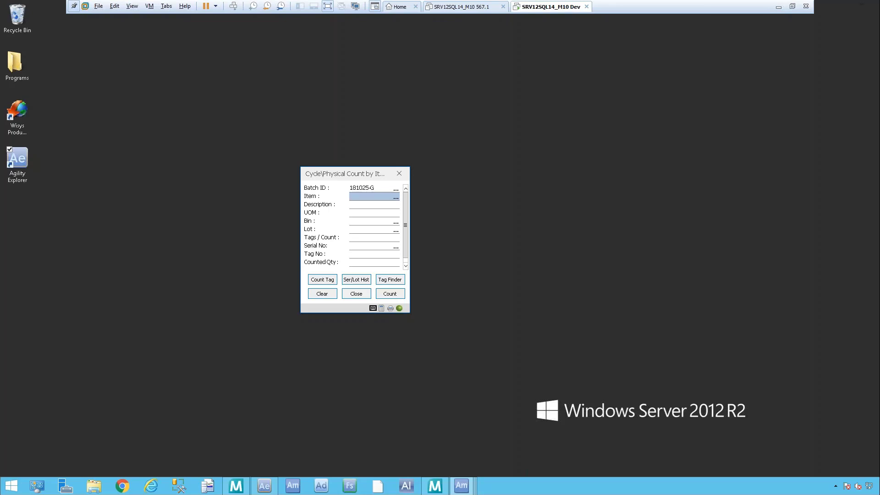
Step: Record a counted quantity of 23 for item CLAMP
{"action": "type", "text": "CLAMP"}
{"action": "key", "text": "Return"}
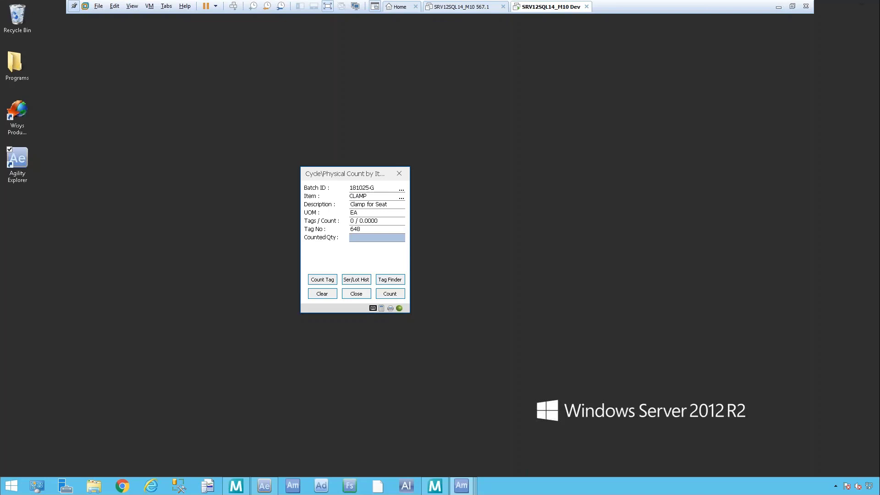
{"action": "type", "text": "2315"}
{"action": "left_click", "coordinate": [392, 295]}
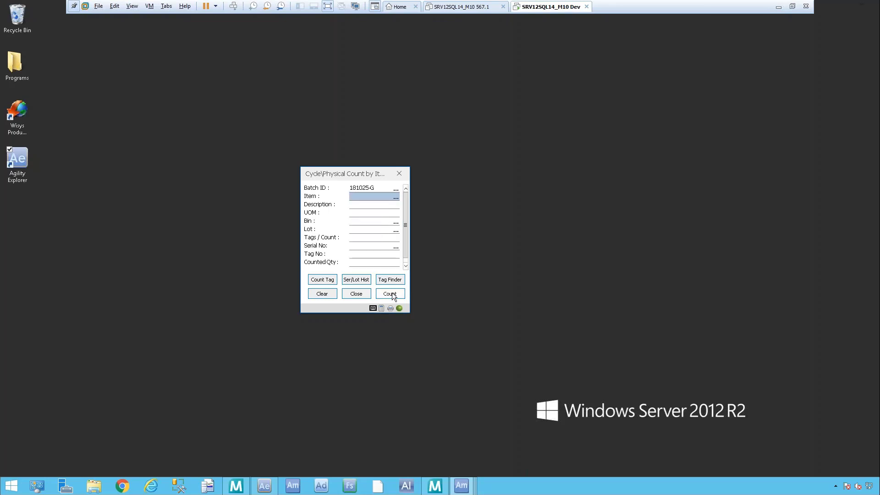
Step: Switch from the count by item to the cycle/physical count by bin and enter batch ID 181025-G
{"action": "left_click", "coordinate": [366, 296]}
{"action": "double_click", "coordinate": [307, 199]}
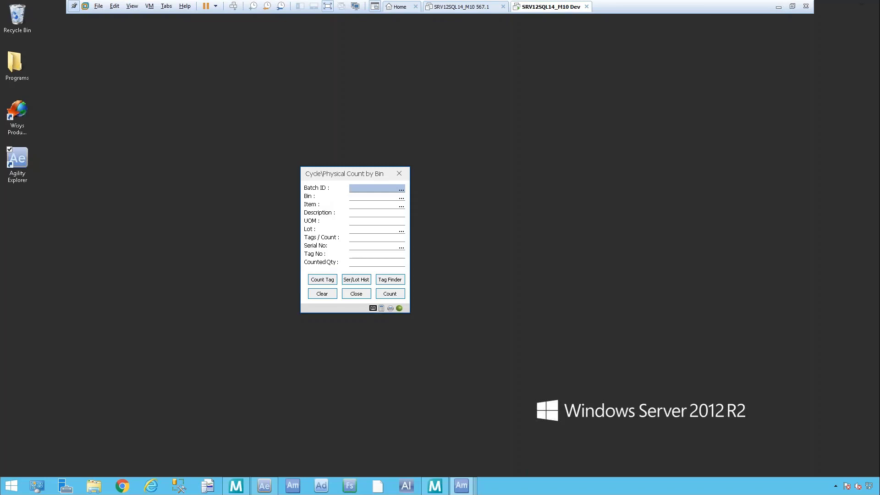
{"action": "type", "text": "181025-G"}
{"action": "key", "text": "Return"}
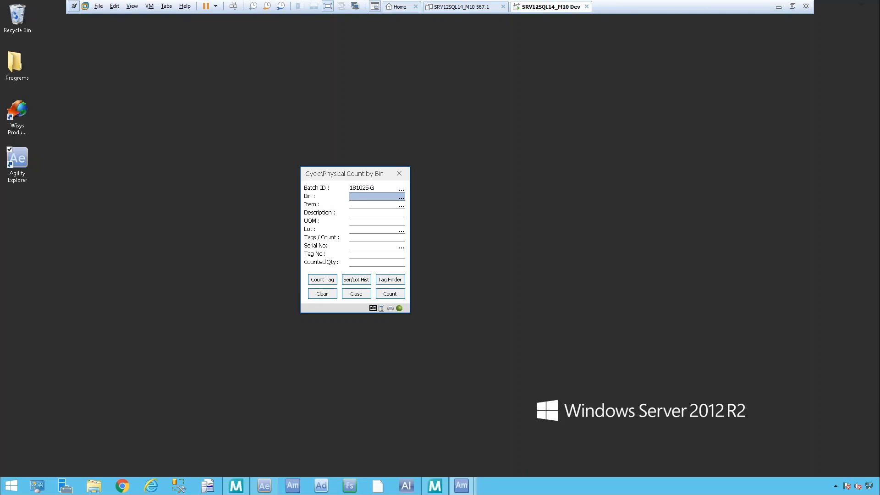
{"action": "type", "text": "CHAINXT"}
{"action": "key", "text": "Return"}
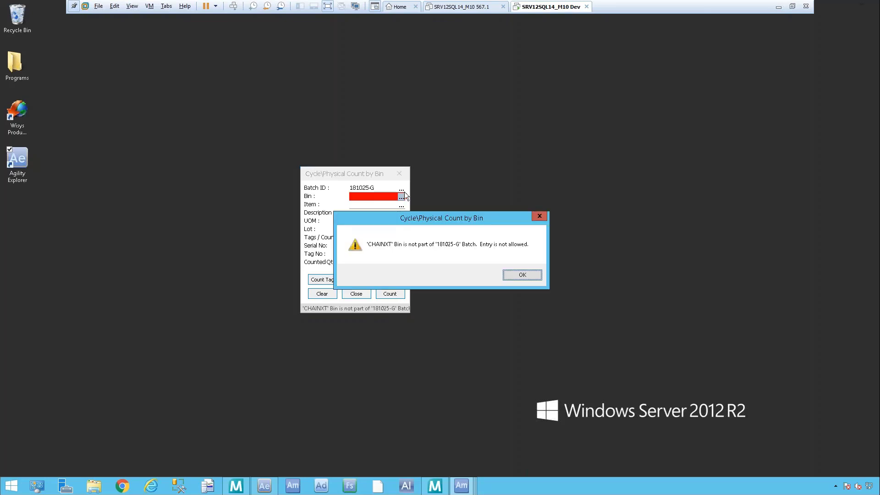
{"action": "left_click", "coordinate": [518, 276]}
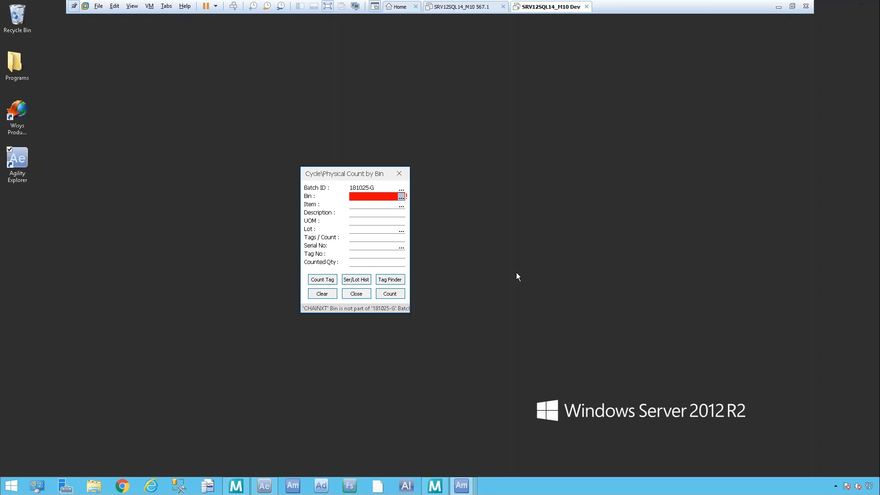
{"action": "key", "text": "Tab"}
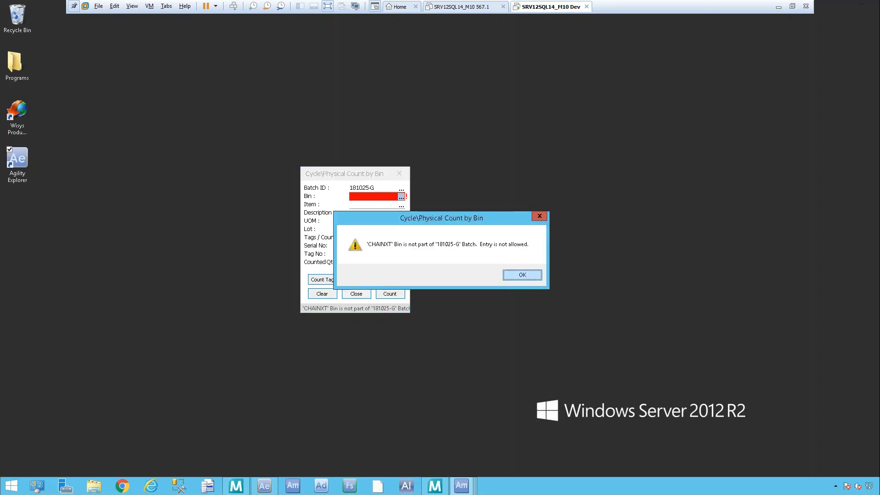
{"action": "left_click", "coordinate": [519, 273]}
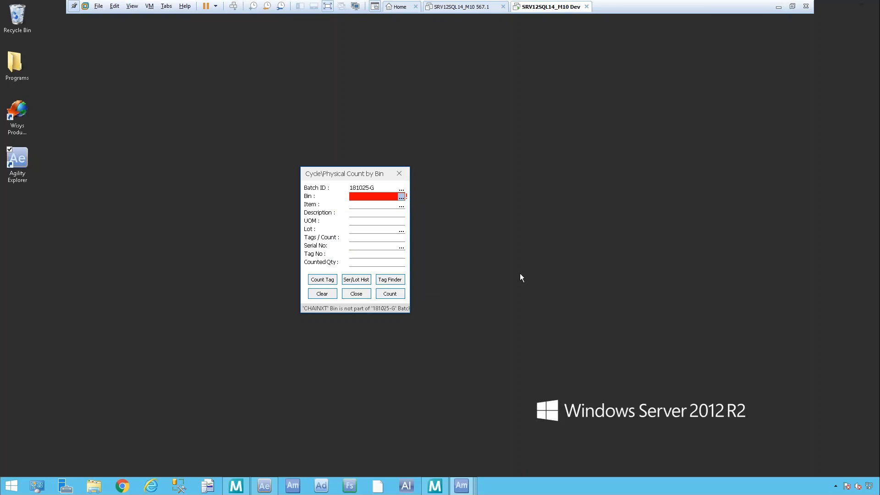
Step: Record a counted quantity of 990 for item CHAINXT in bin A125, and clear the bin entry
{"action": "type", "text": "A125"}
{"action": "key", "text": "Tab"}
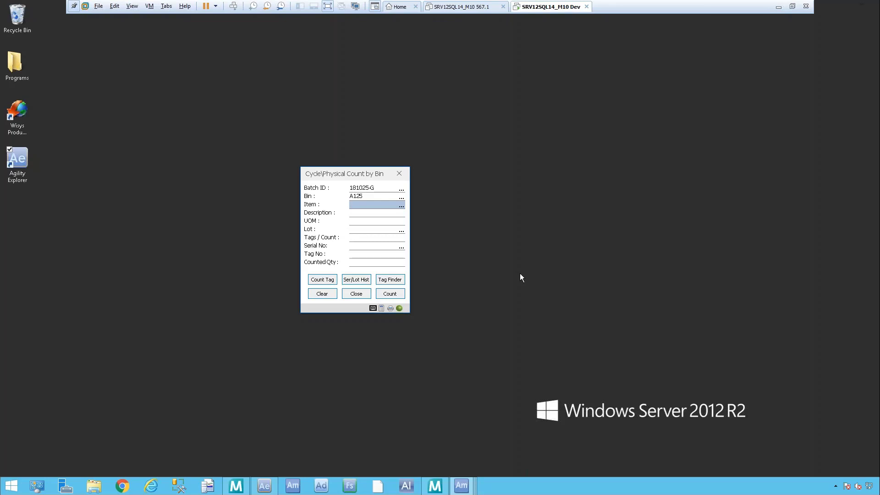
{"action": "type", "text": "CHAINXT"}
{"action": "key", "text": "Return"}
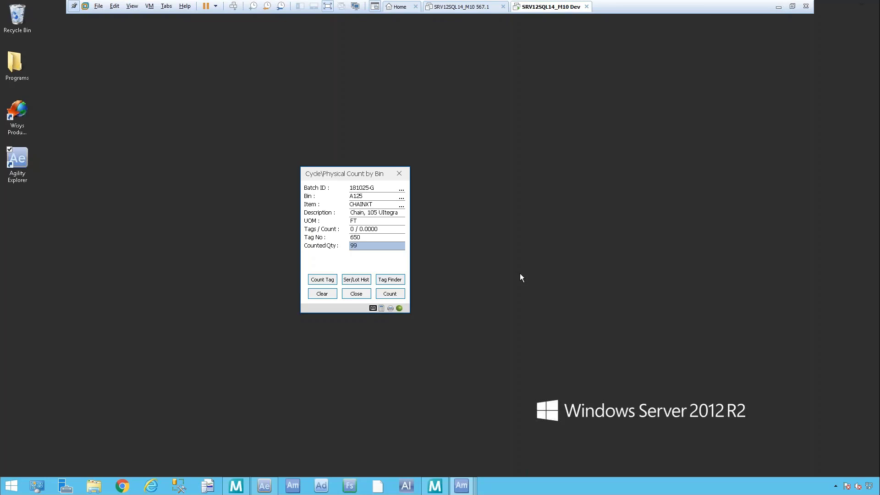
{"action": "key", "text": "Tab"}
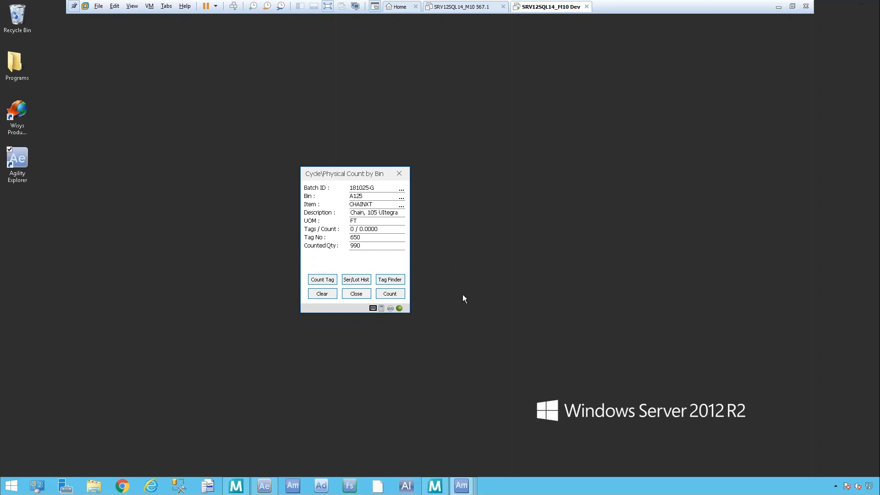
{"action": "left_click", "coordinate": [392, 293]}
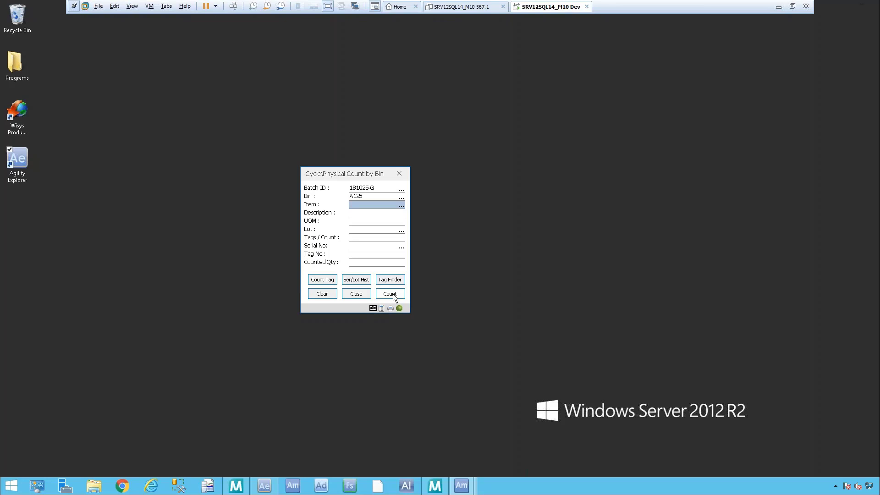
{"action": "left_click", "coordinate": [321, 295]}
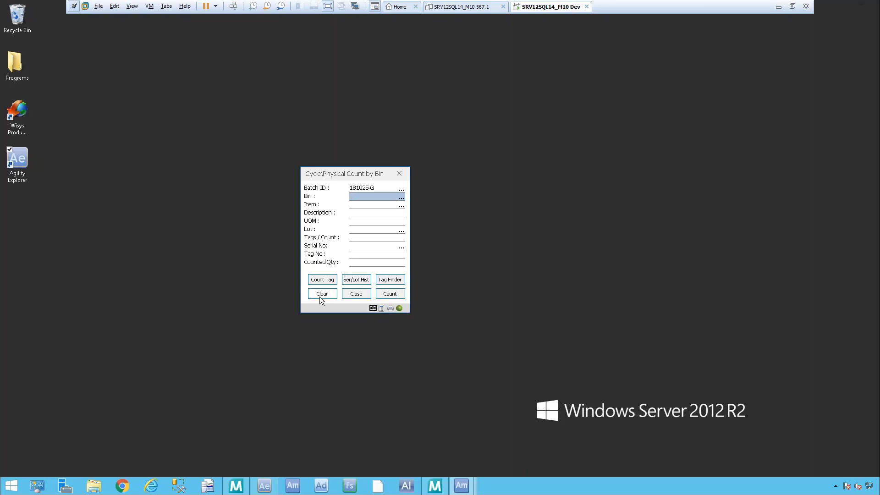
Step: Record a counted quantity of 1 for item CHAINXT in bin CONVERT, and close the count by bin
{"action": "type", "text": "CONVERT"}
{"action": "key", "text": "Return"}
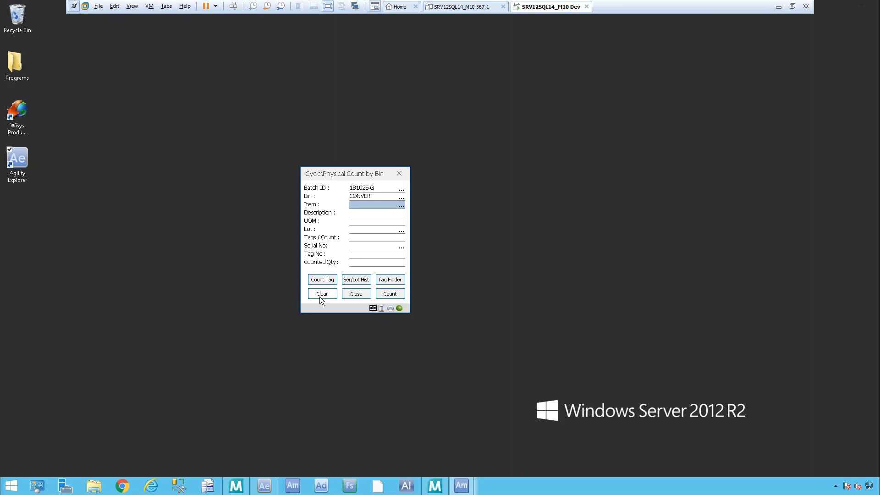
{"action": "type", "text": "CHAINXT"}
{"action": "key", "text": "Return"}
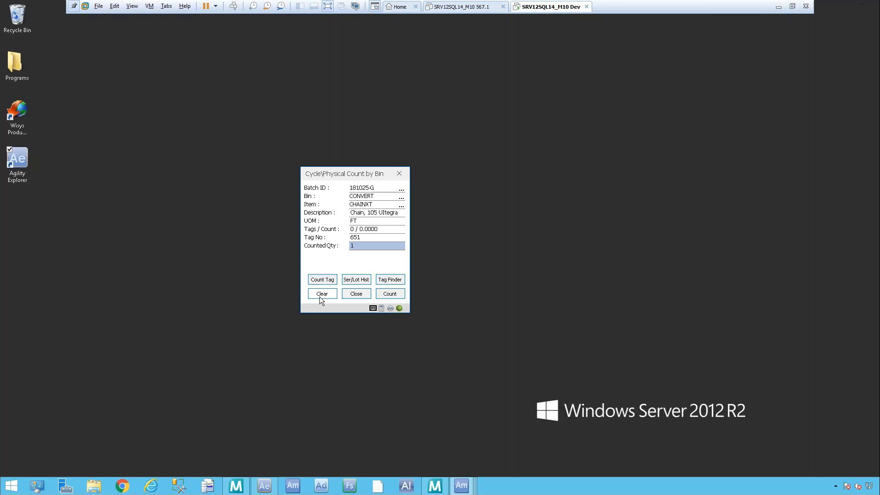
{"action": "key", "text": "Return"}
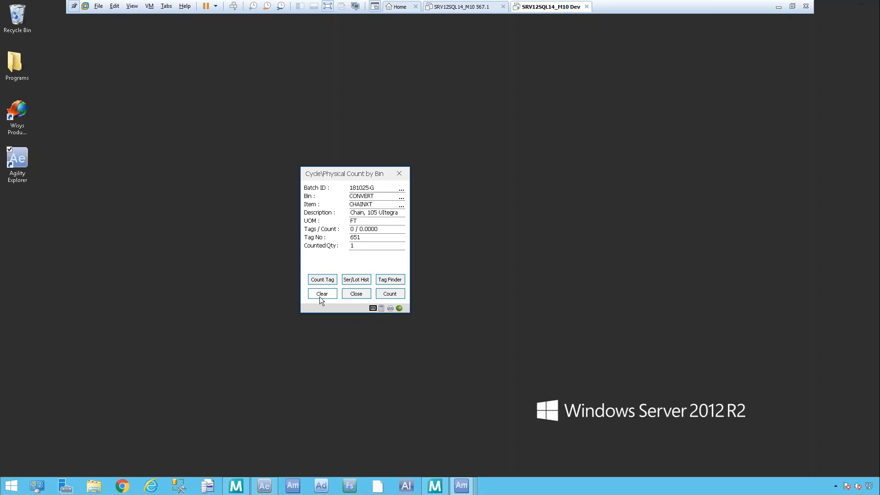
{"action": "left_click", "coordinate": [398, 296]}
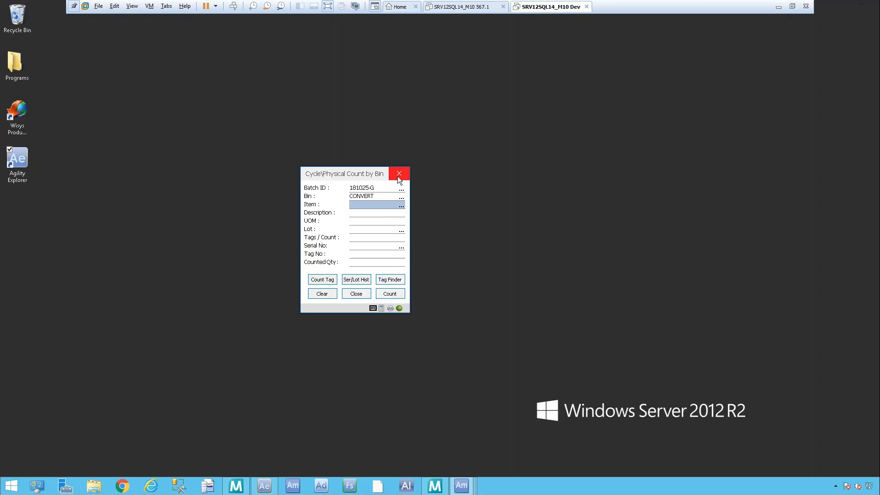
{"action": "left_click", "coordinate": [357, 293]}
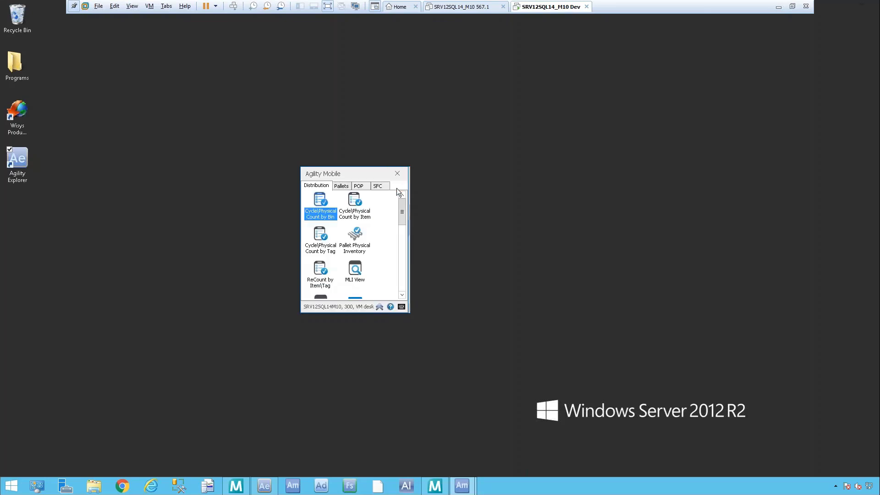
Step: Try to count item CHAINXT in bin A100 of batch 181025-G with the cycle/physical count by item, and close the form
{"action": "double_click", "coordinate": [342, 215]}
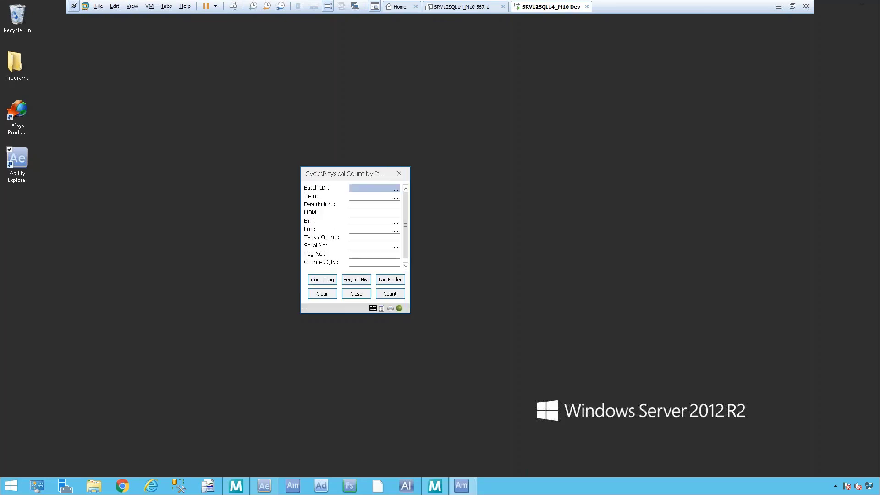
{"action": "type", "text": "181025-G"}
{"action": "key", "text": "Return"}
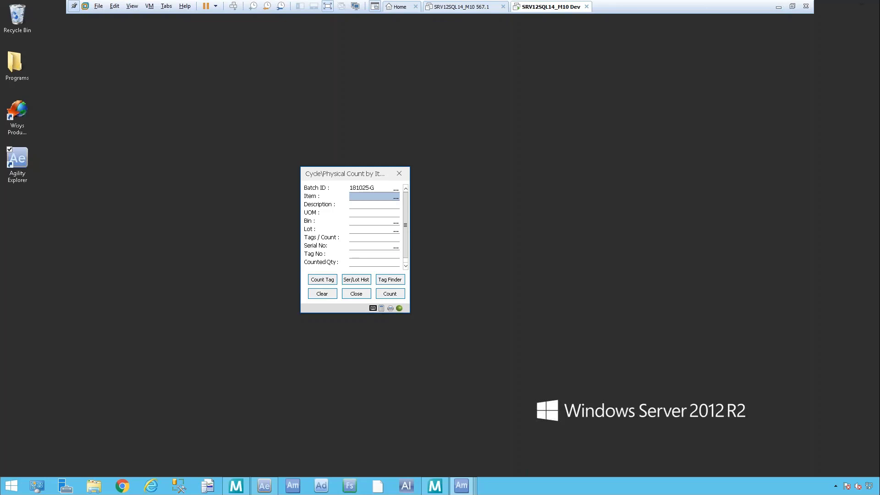
{"action": "type", "text": "CHAINXT"}
{"action": "key", "text": "Return"}
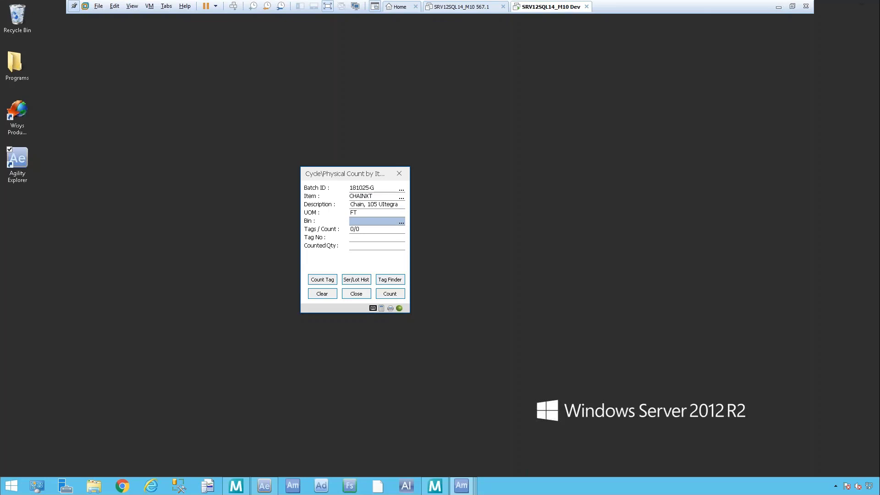
{"action": "type", "text": "A100"}
{"action": "key", "text": "Return"}
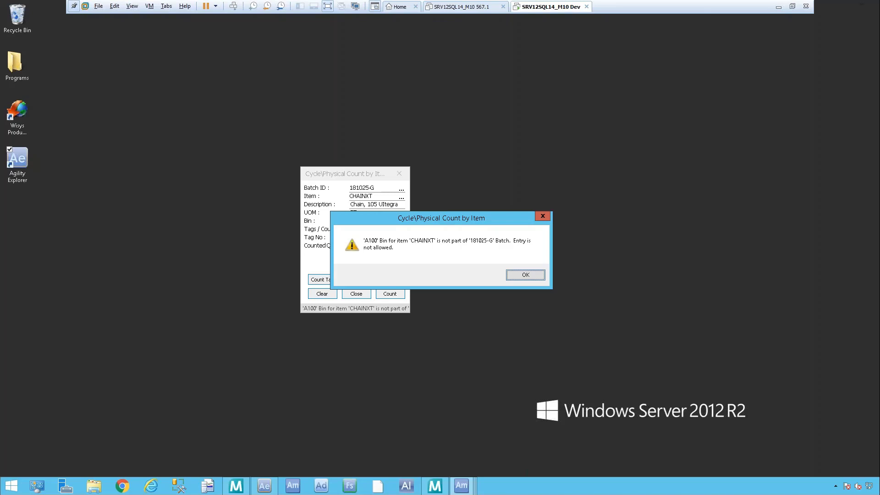
{"action": "left_click", "coordinate": [513, 277]}
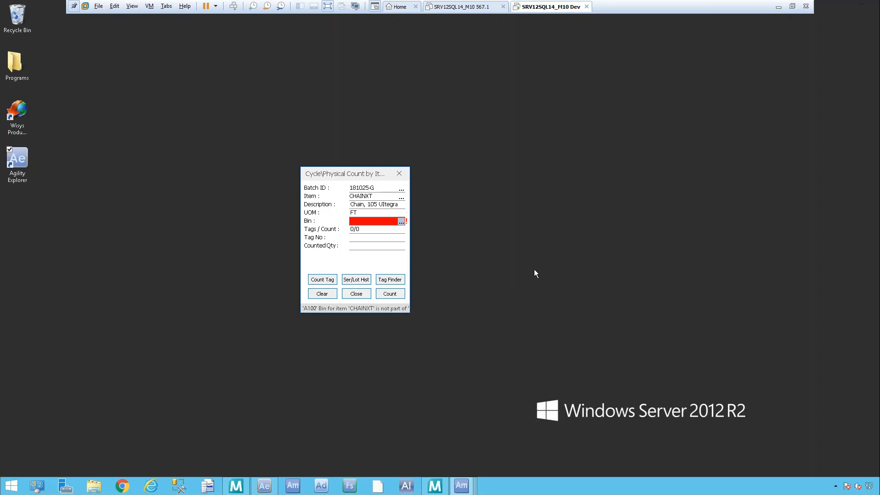
{"action": "left_click", "coordinate": [354, 295]}
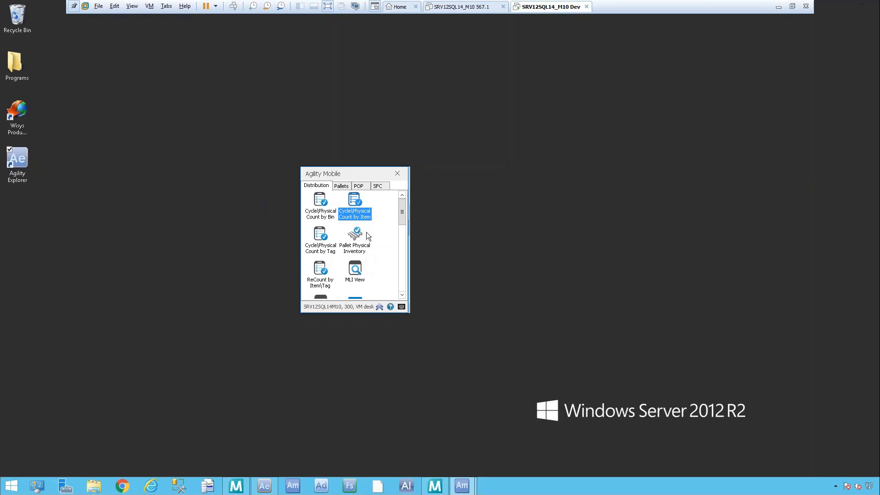
Step: Open Pallet Physical Inventory and enter batch ID 181025-P
{"action": "double_click", "coordinate": [356, 236]}
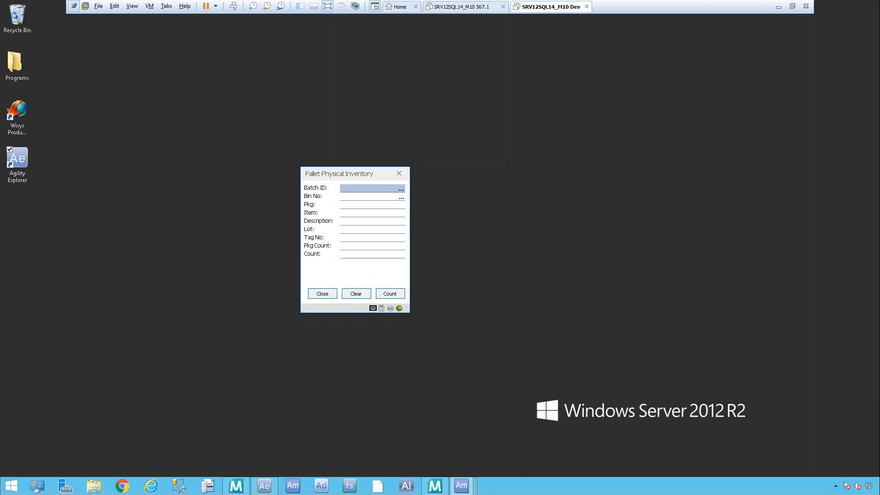
{"action": "type", "text": "181025-P"}
{"action": "key", "text": "Return"}
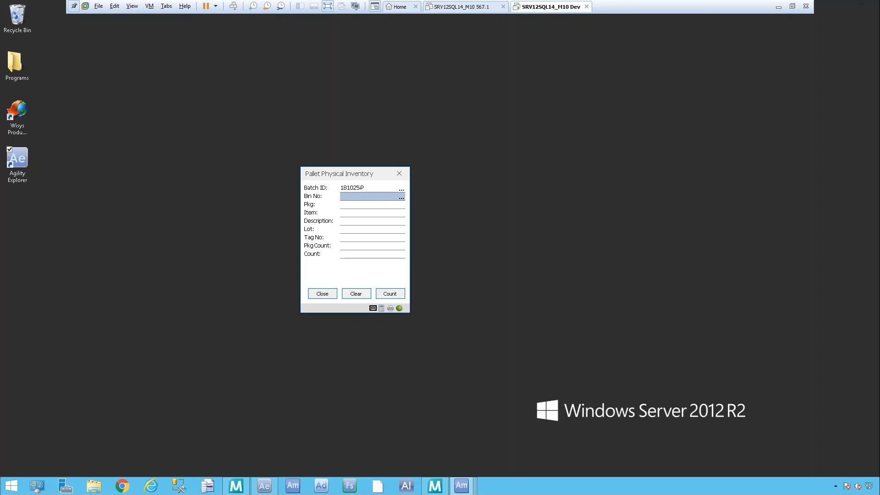
Step: Record a count of 48 for package 222 in bin 100, and clear the bin entry
{"action": "type", "text": "100"}
{"action": "key", "text": "Return"}
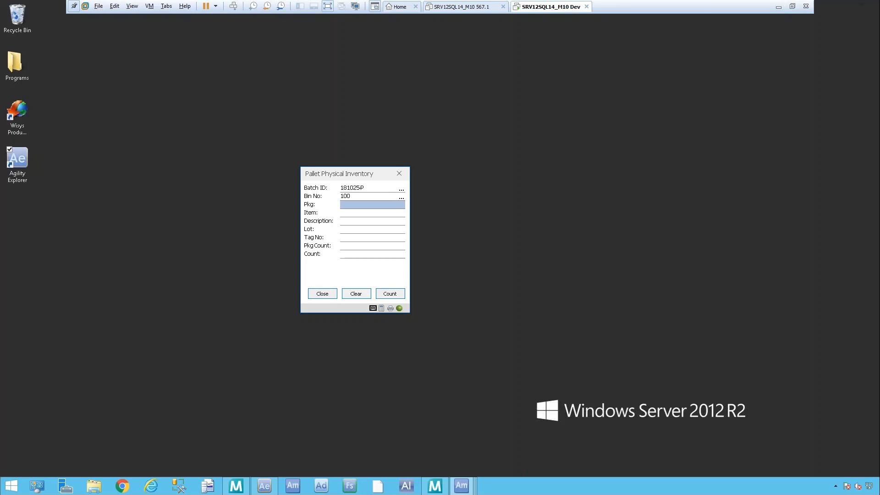
{"action": "type", "text": "222"}
{"action": "key", "text": "Return"}
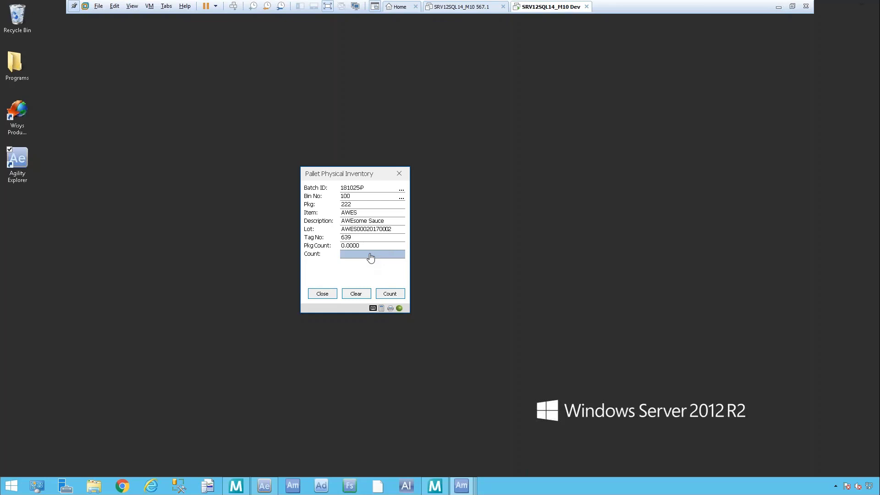
{"action": "type", "text": "48"}
{"action": "left_click", "coordinate": [390, 296]}
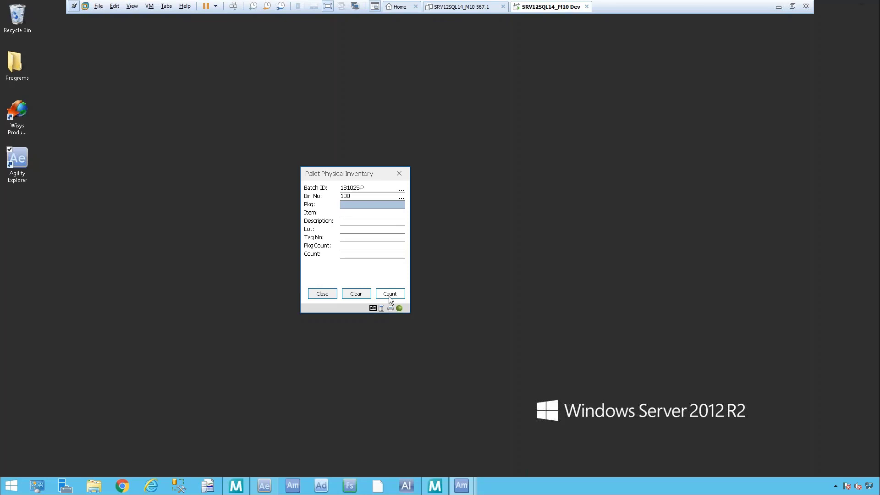
{"action": "left_click", "coordinate": [363, 293]}
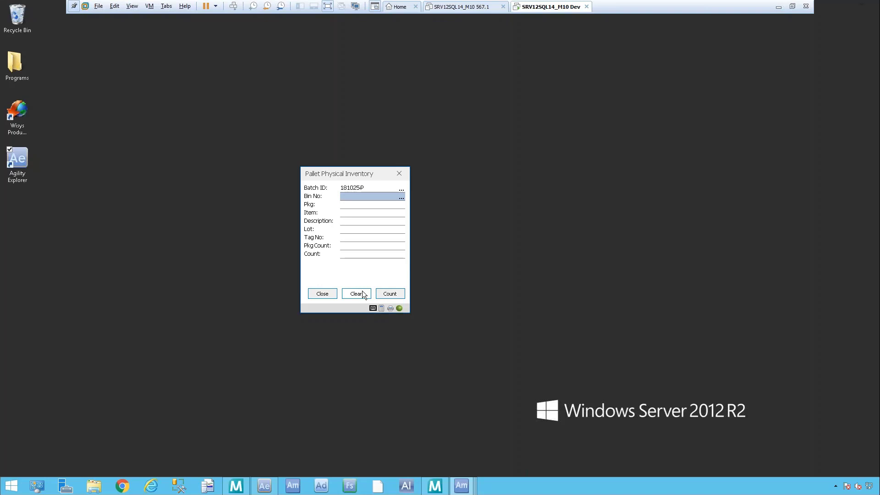
Step: Record a count of 18 for package 238 in bin SHIPBIN
{"action": "type", "text": "SHIPBIN"}
{"action": "key", "text": "Return"}
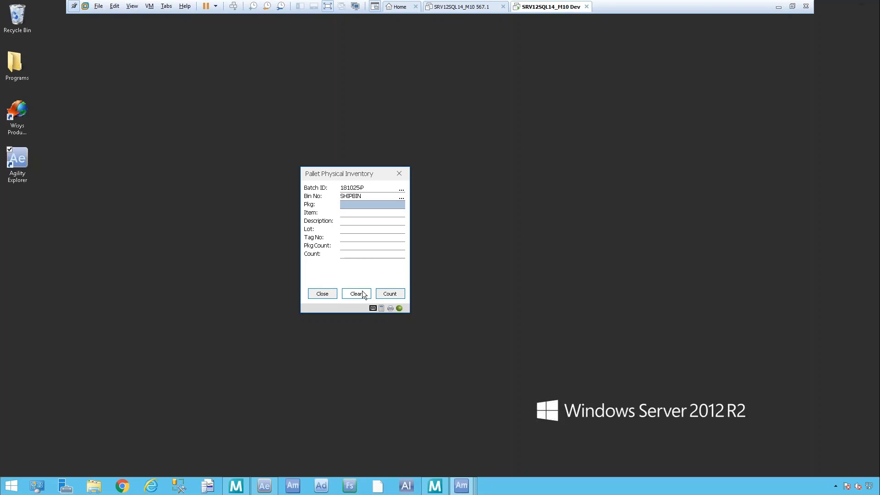
{"action": "type", "text": "238"}
{"action": "key", "text": "Return"}
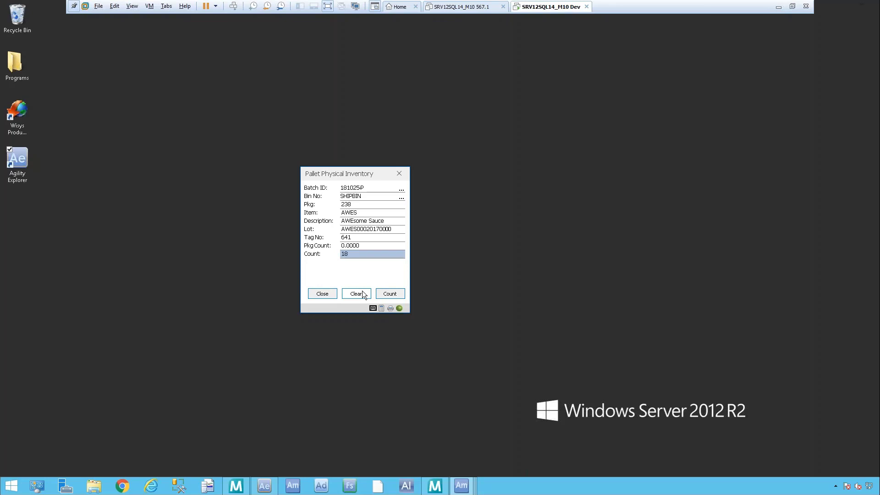
{"action": "left_click", "coordinate": [391, 297]}
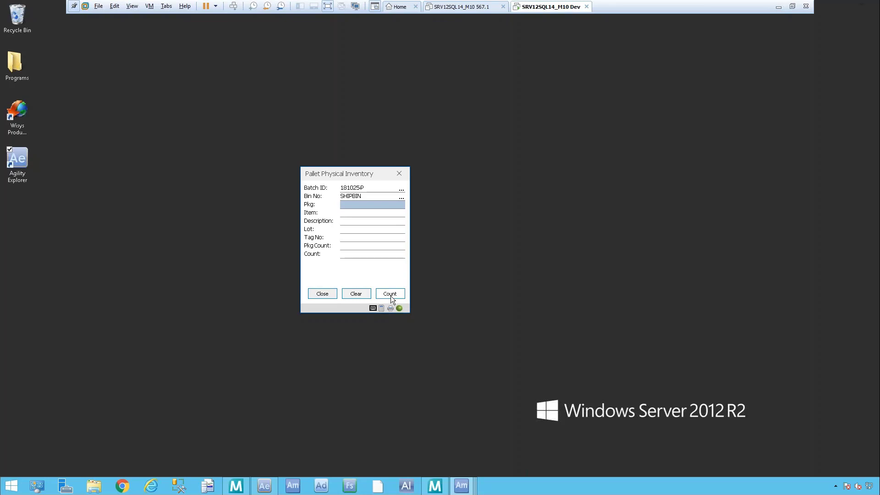
Step: Record a count of 26 for package 239 in bin SHIPBIN, and clear the bin entry
{"action": "type", "text": "239"}
{"action": "key", "text": "Return"}
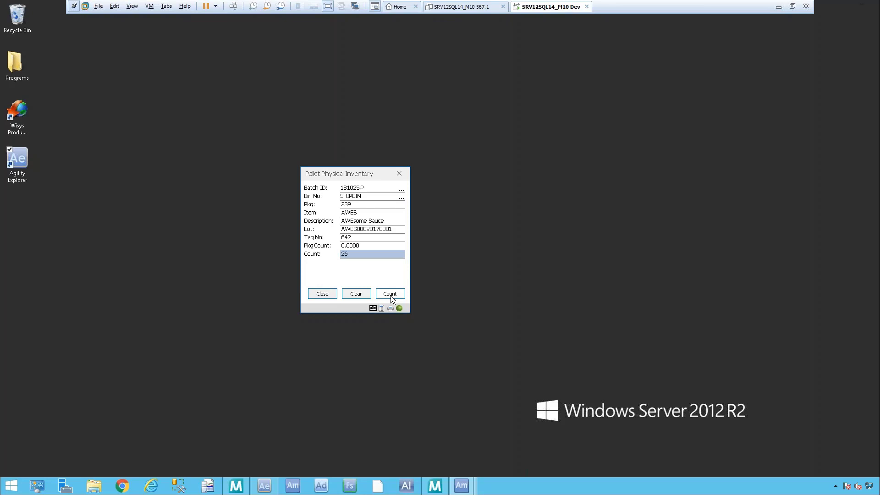
{"action": "left_click", "coordinate": [394, 298]}
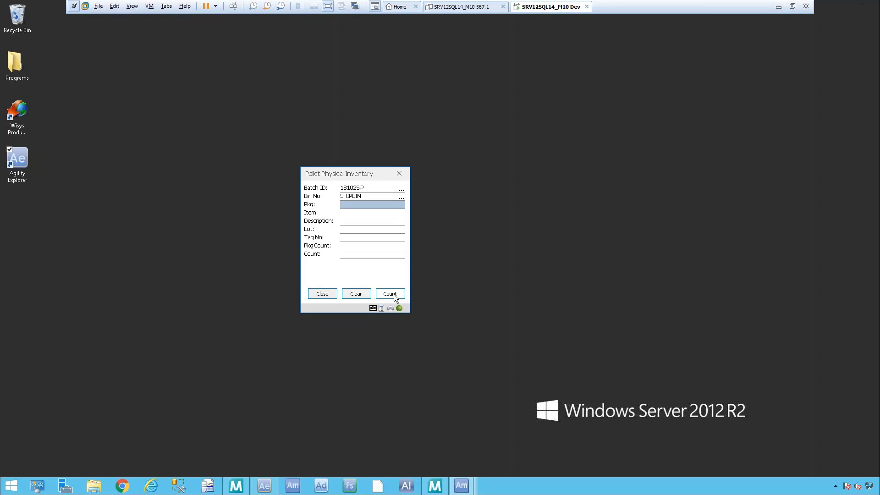
{"action": "left_click", "coordinate": [359, 295]}
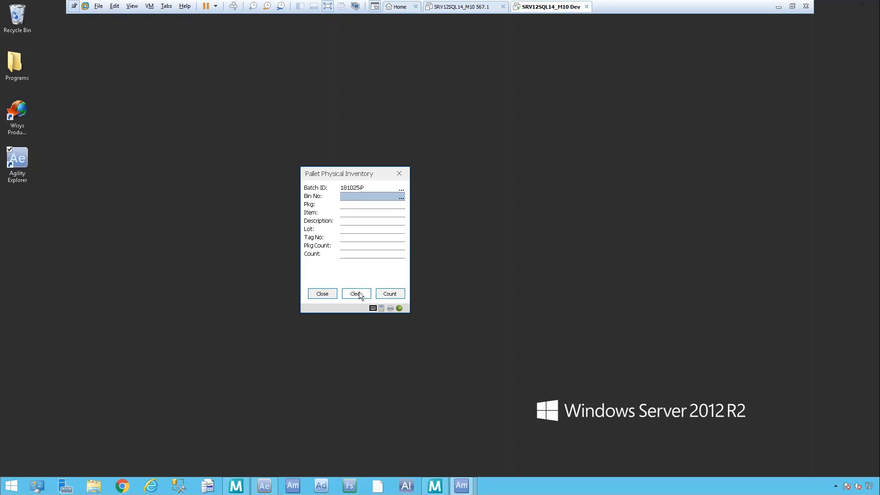
Step: Record a count of 25 for package 223 in bin POPAWAY, and close the pallet inventory form
{"action": "type", "text": "POPAWAY"}
{"action": "key", "text": "Return"}
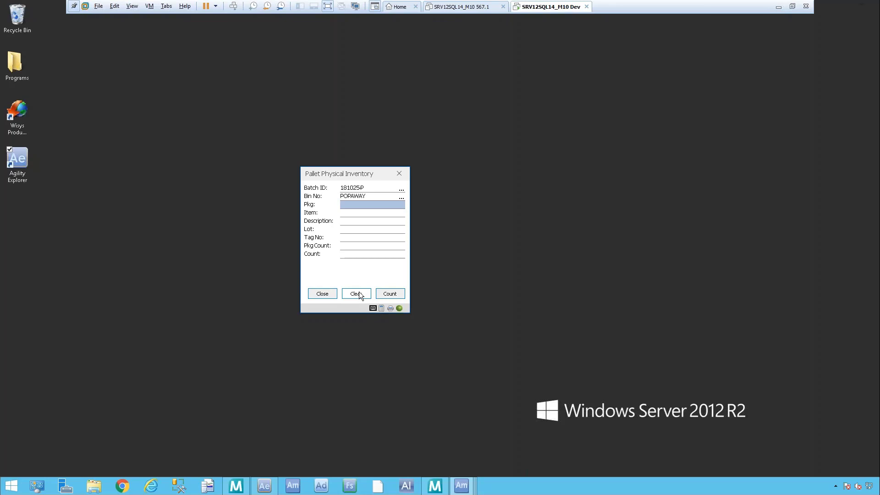
{"action": "type", "text": "223"}
{"action": "key", "text": "Return"}
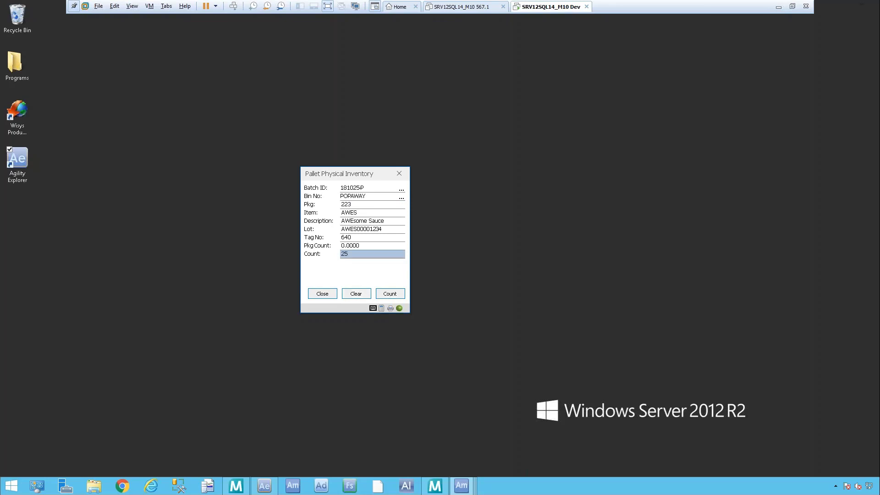
{"action": "left_click", "coordinate": [399, 294]}
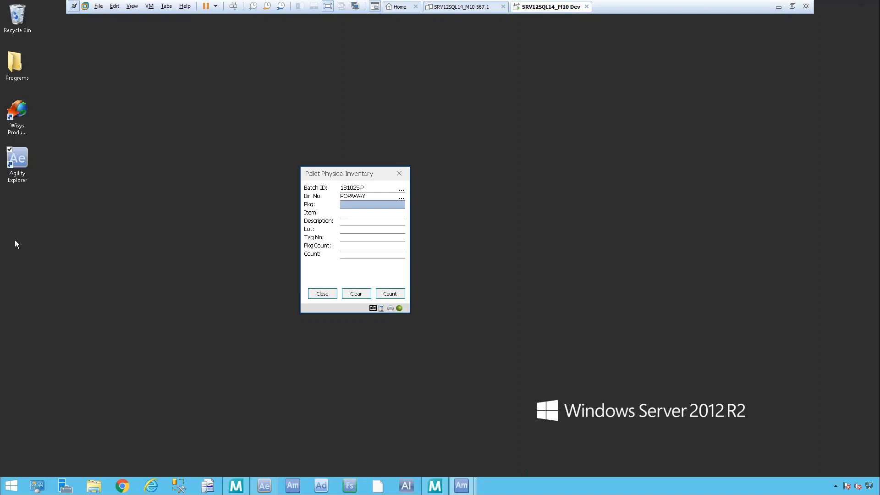
{"action": "left_click", "coordinate": [389, 297]}
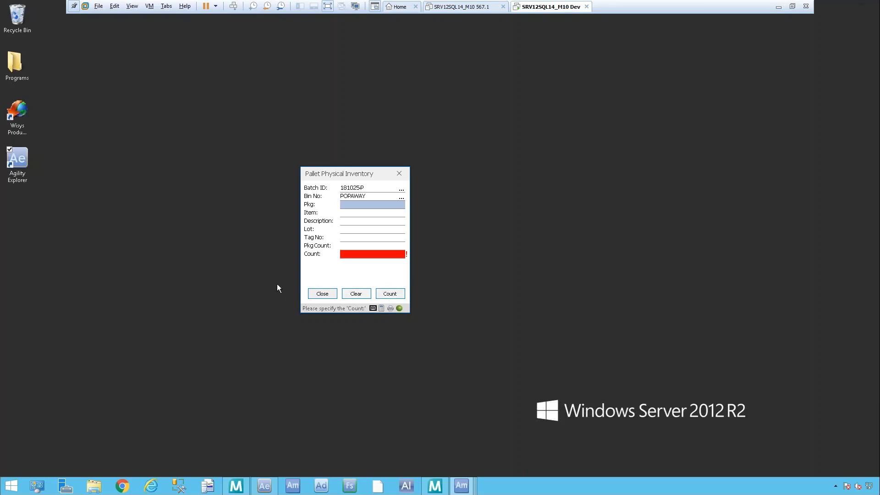
{"action": "left_click", "coordinate": [322, 293]}
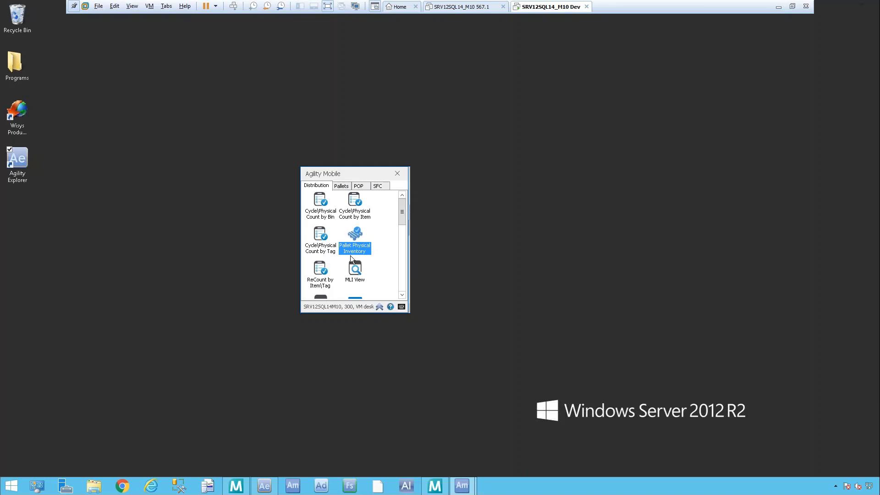
Step: Open the cycle/physical count by tag for batch 181025-P and look up the count tag of item AWES in bin POPAWAY
{"action": "double_click", "coordinate": [321, 240]}
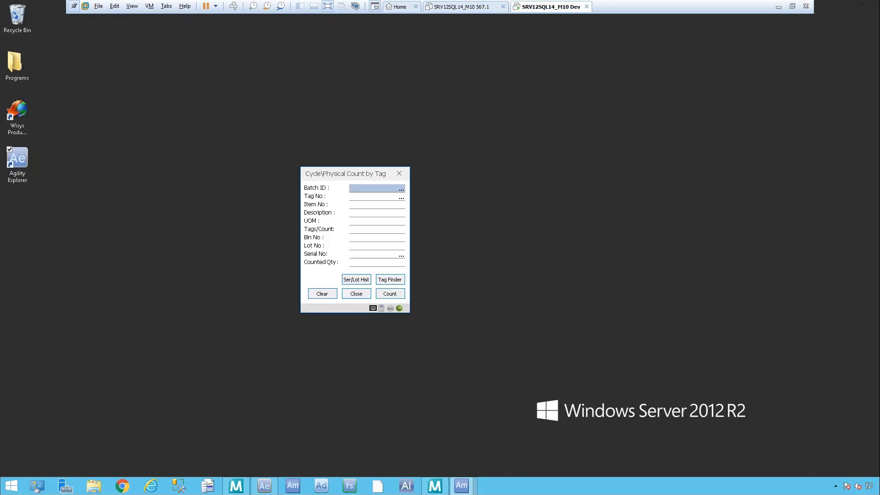
{"action": "left_click", "coordinate": [397, 185]}
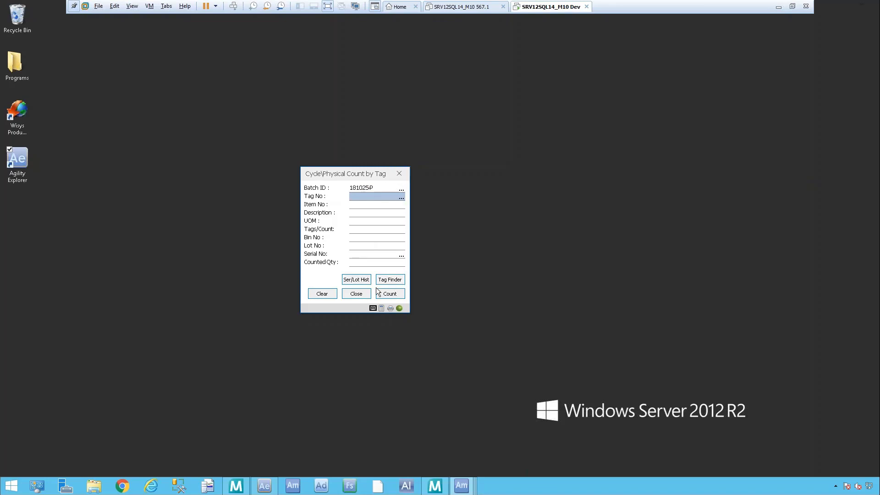
{"action": "left_click", "coordinate": [400, 278]}
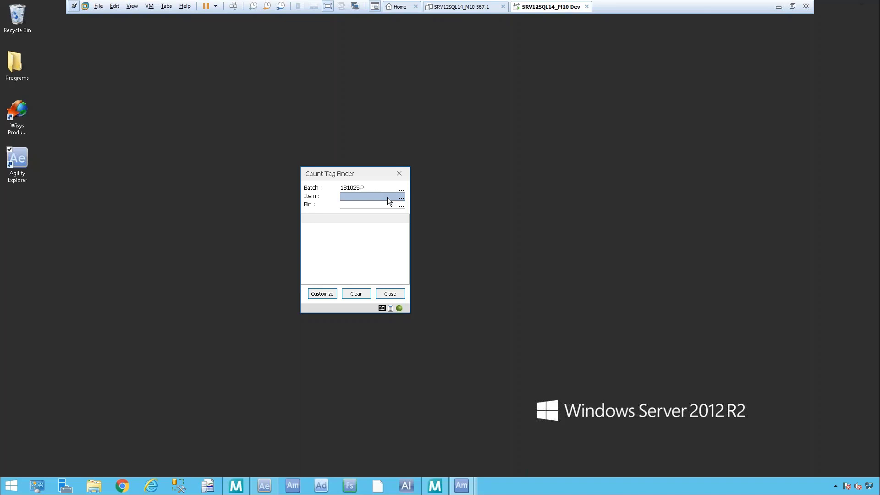
{"action": "type", "text": "AWES"}
{"action": "key", "text": "Tab"}
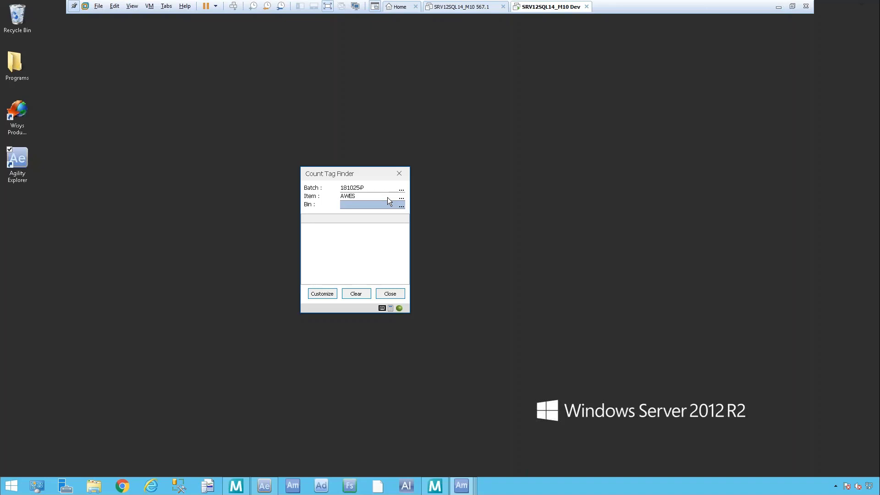
{"action": "left_click", "coordinate": [400, 204]}
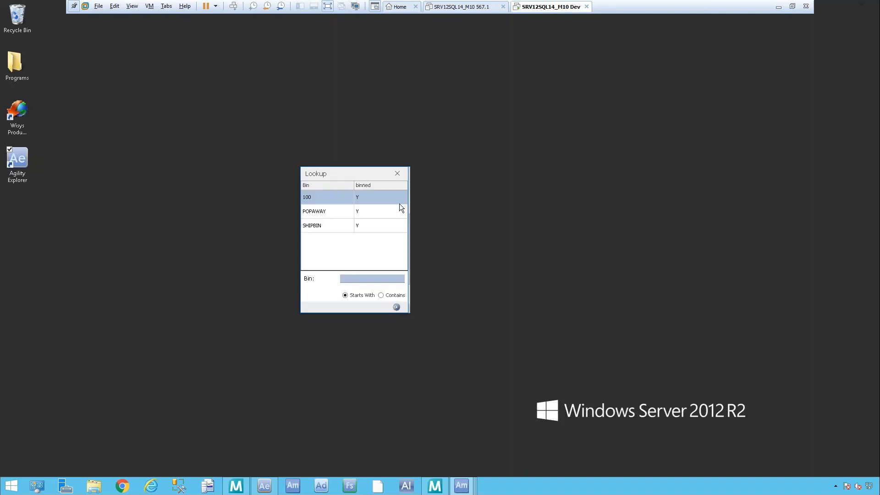
{"action": "double_click", "coordinate": [321, 207]}
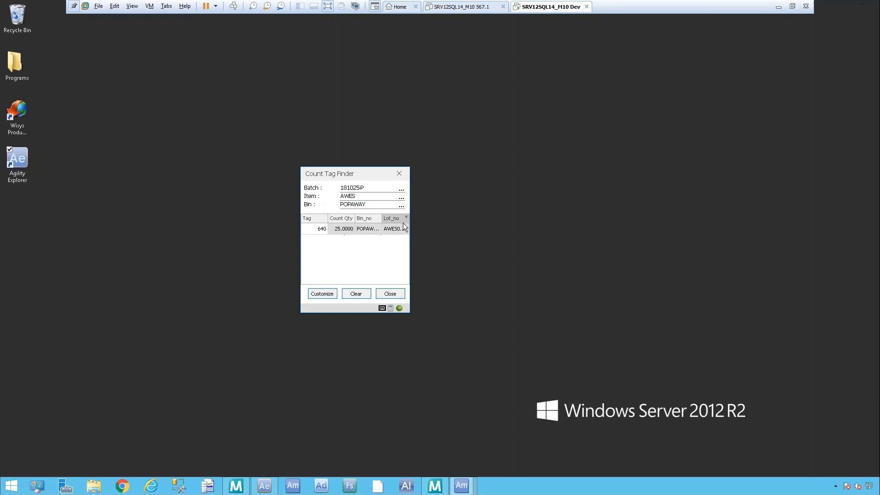
{"action": "left_click", "coordinate": [392, 296]}
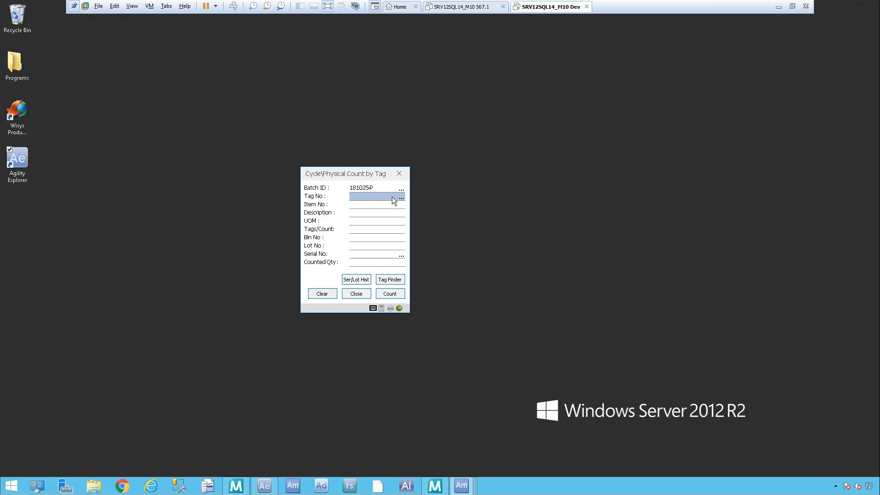
Step: Check the serial/lot history of tag 640, overwrite its count with a quantity of 24, and close the count by tag
{"action": "type", "text": "640"}
{"action": "key", "text": "Return"}
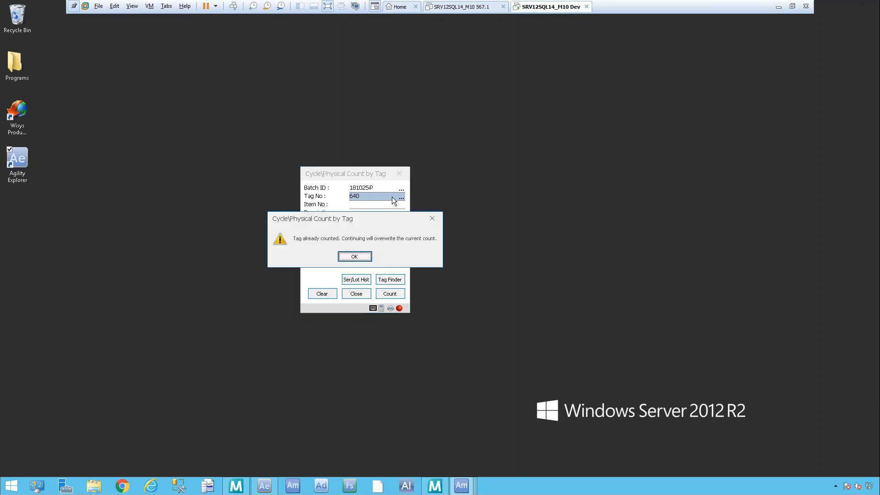
{"action": "left_click", "coordinate": [360, 255]}
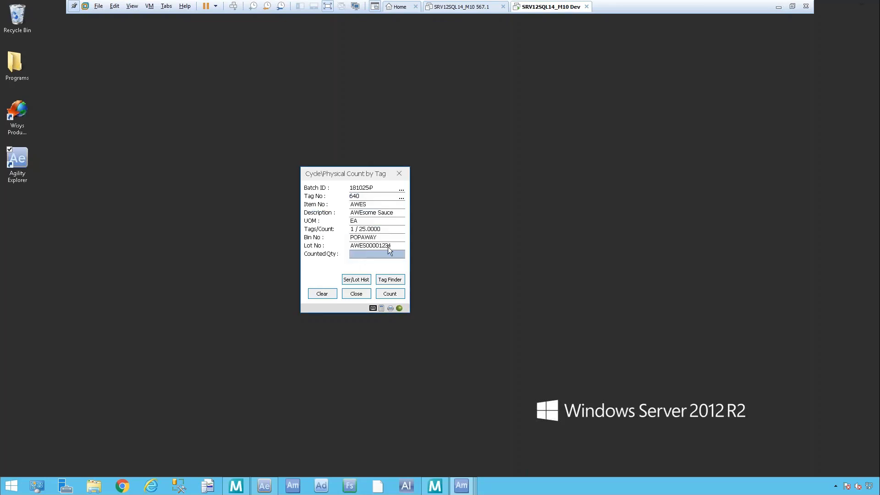
{"action": "left_click", "coordinate": [360, 284]}
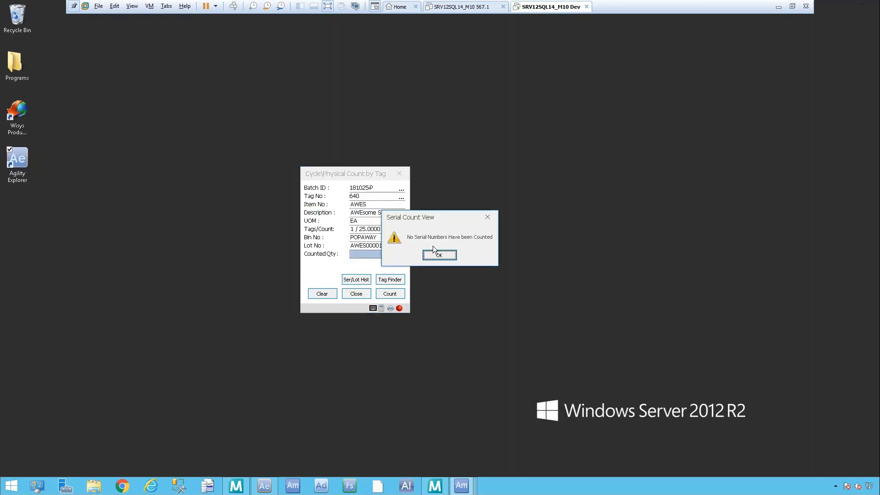
{"action": "left_click", "coordinate": [451, 256]}
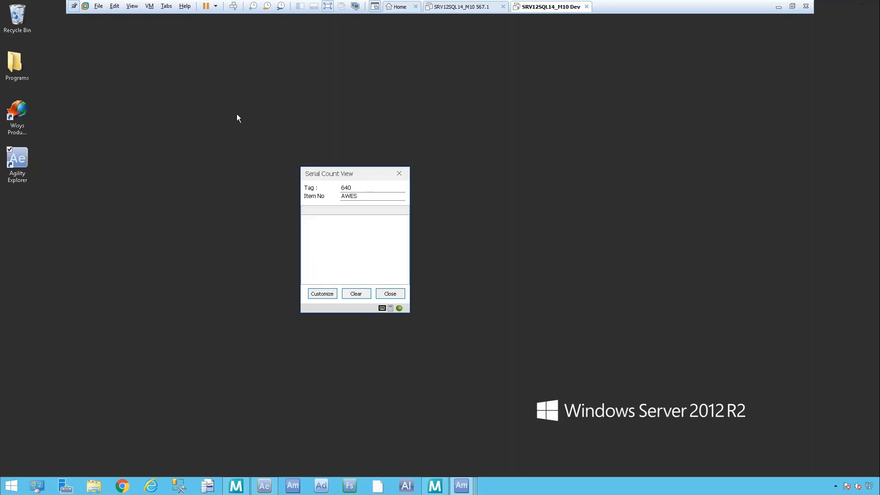
{"action": "left_click", "coordinate": [399, 173]}
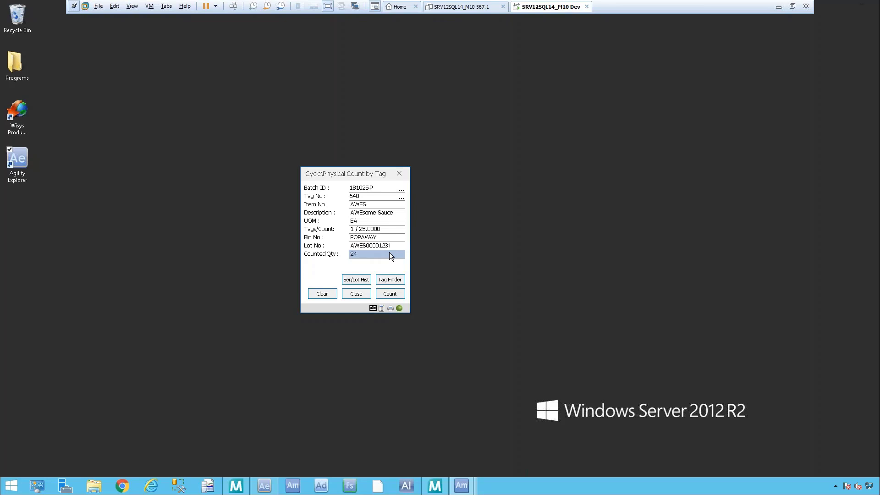
{"action": "left_click", "coordinate": [388, 294]}
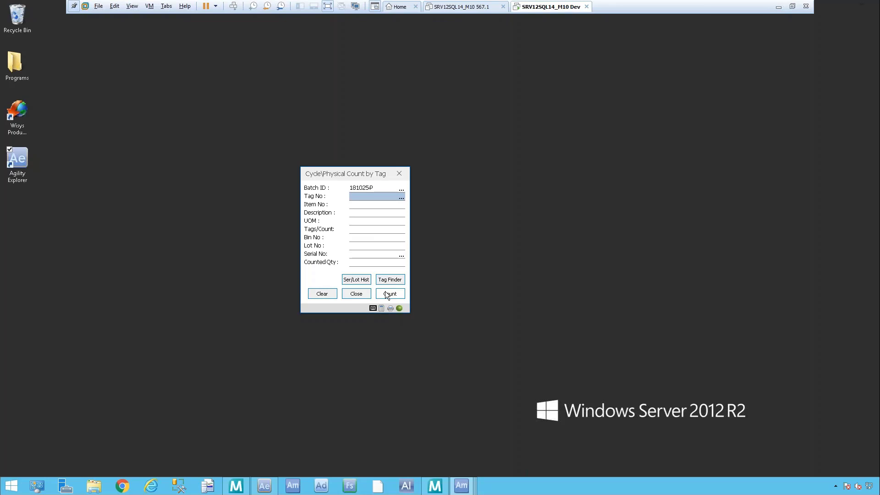
{"action": "left_click", "coordinate": [355, 294]}
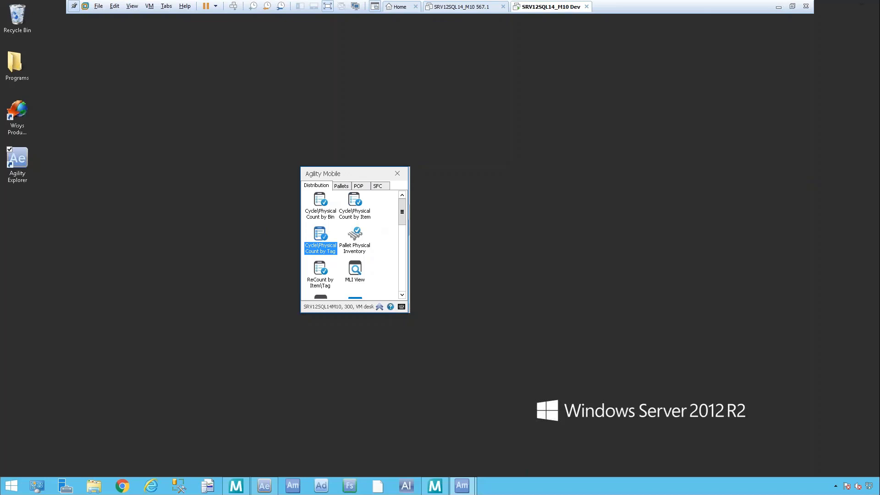
Step: Open the cycle/physical count by bin and enter batch ID 181025-S
{"action": "left_click", "coordinate": [320, 205]}
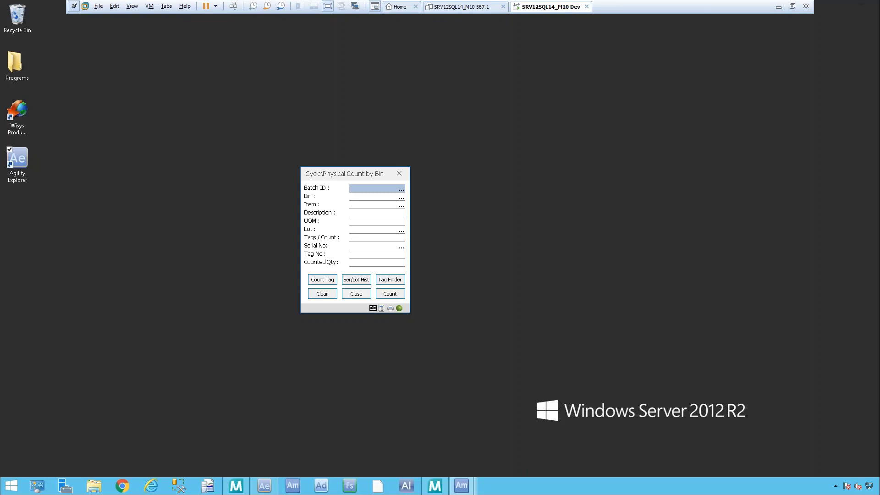
{"action": "type", "text": "181025-S"}
{"action": "key", "text": "Return"}
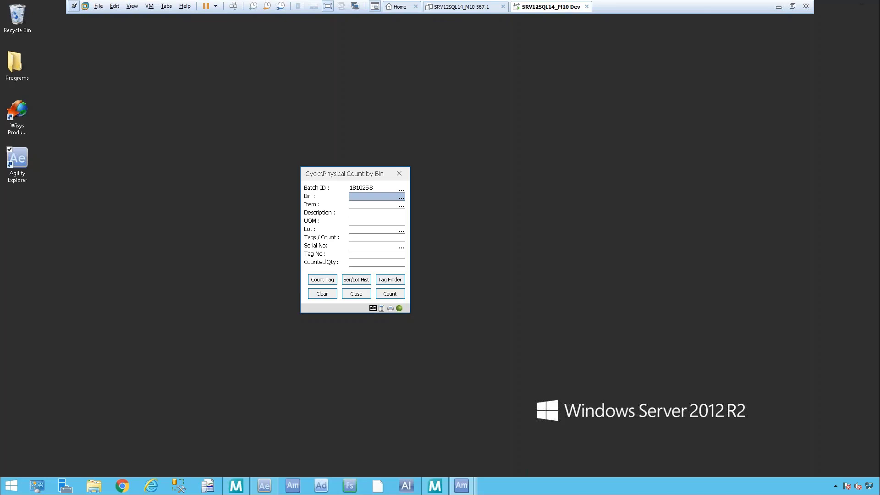
Step: Select item MONITORD24 in bin A124 and count the first unit by its serial number beginning with DMON24
{"action": "type", "text": "A124"}
{"action": "key", "text": "Return"}
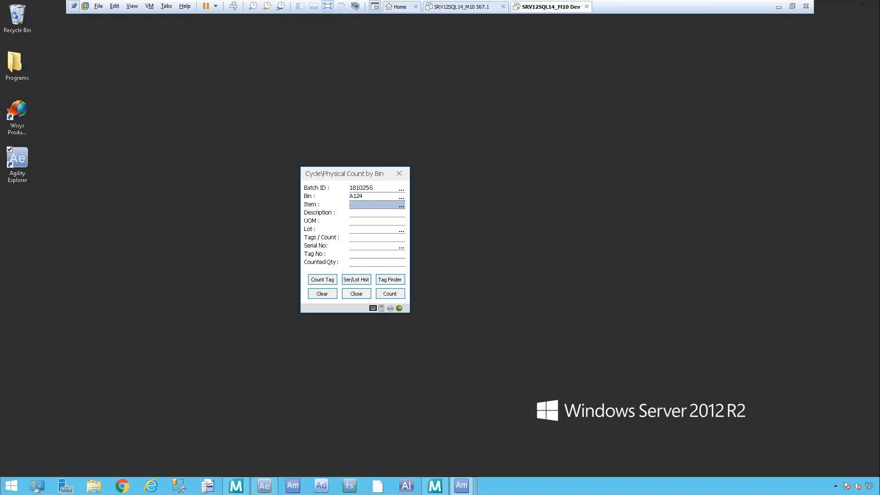
{"action": "type", "text": "MONITORD24"}
{"action": "key", "text": "Return"}
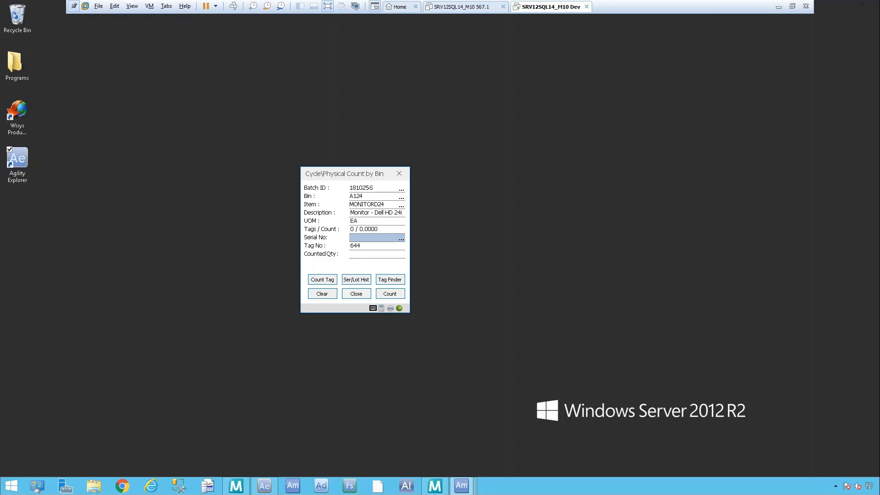
{"action": "type", "text": "DMON24000000000"}
{"action": "key", "text": "Return"}
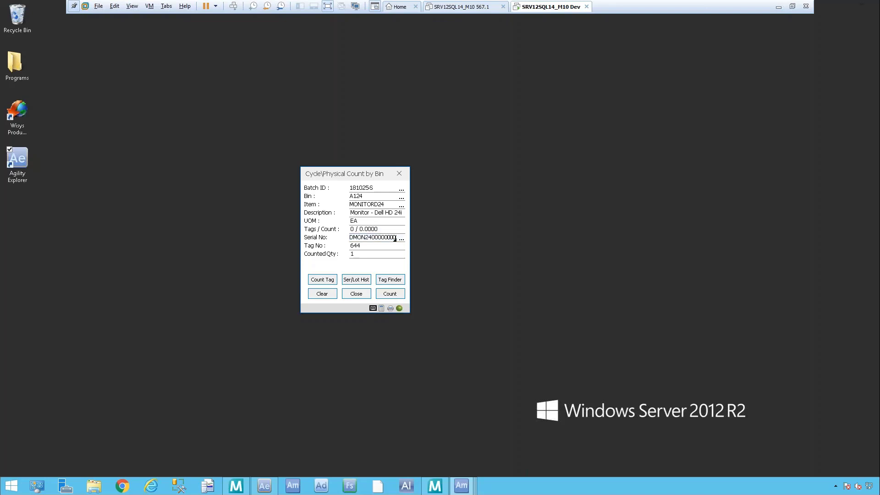
{"action": "left_click", "coordinate": [392, 294]}
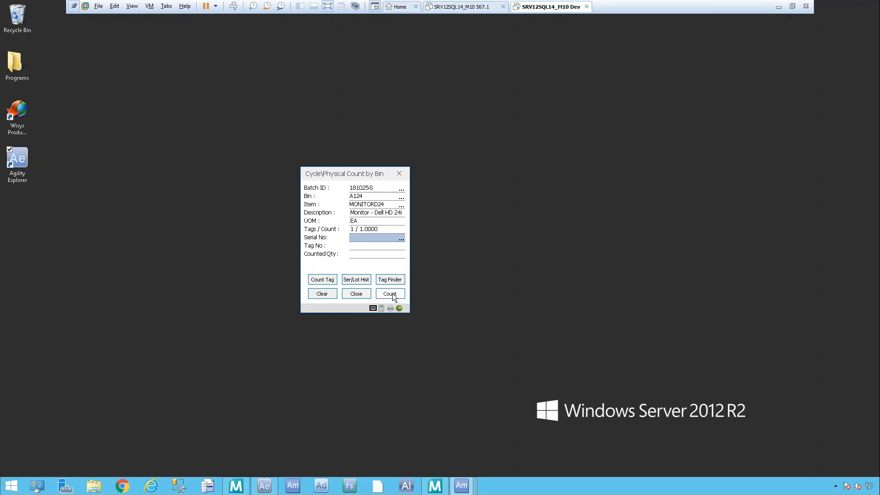
Step: Count four more MONITORD24 units by their DMON24 serial numbers, and close the count by bin
{"action": "type", "text": "DMON24000000000"}
{"action": "key", "text": "Return"}
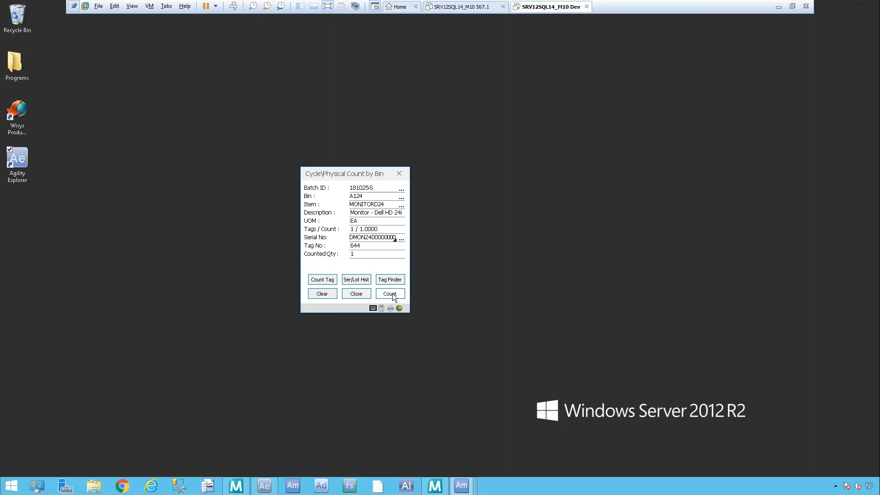
{"action": "left_click", "coordinate": [393, 294]}
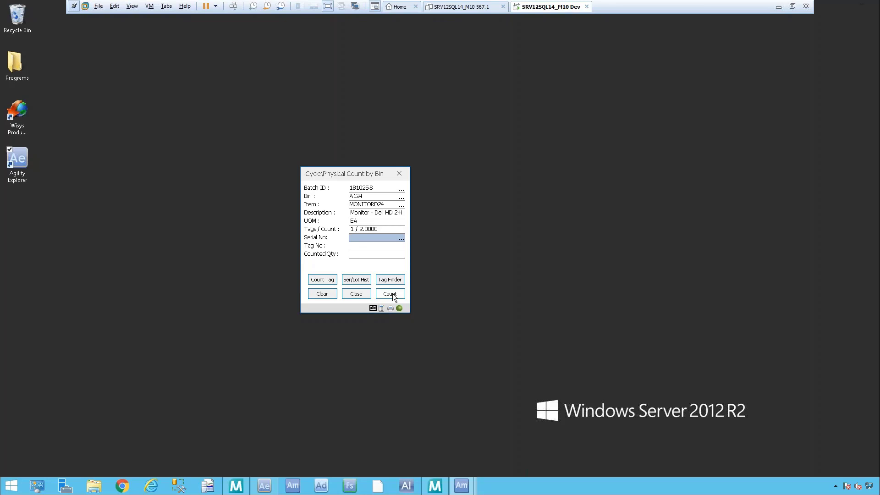
{"action": "type", "text": "DMON24000000000"}
{"action": "key", "text": "Return"}
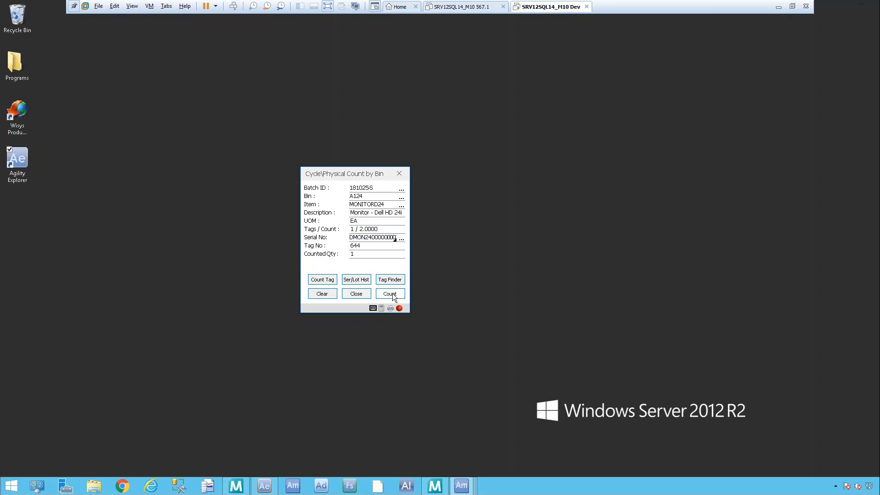
{"action": "left_click", "coordinate": [392, 293]}
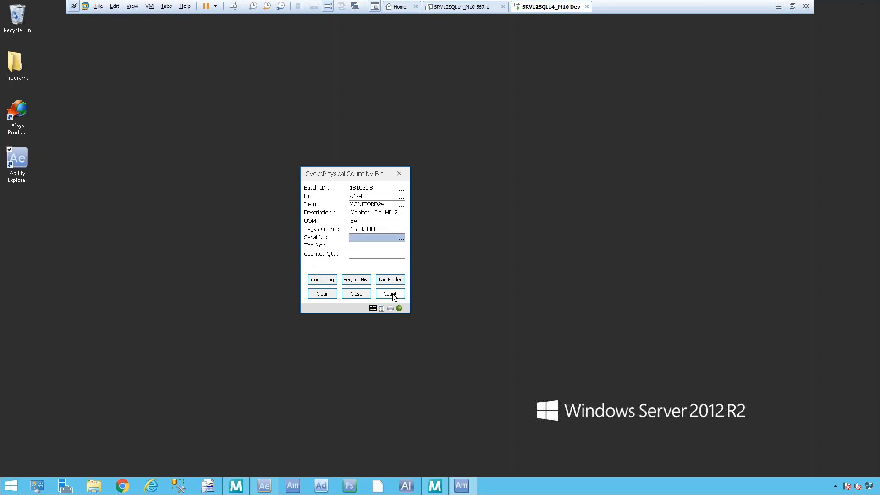
{"action": "type", "text": "DMON24000000000"}
{"action": "key", "text": "Return"}
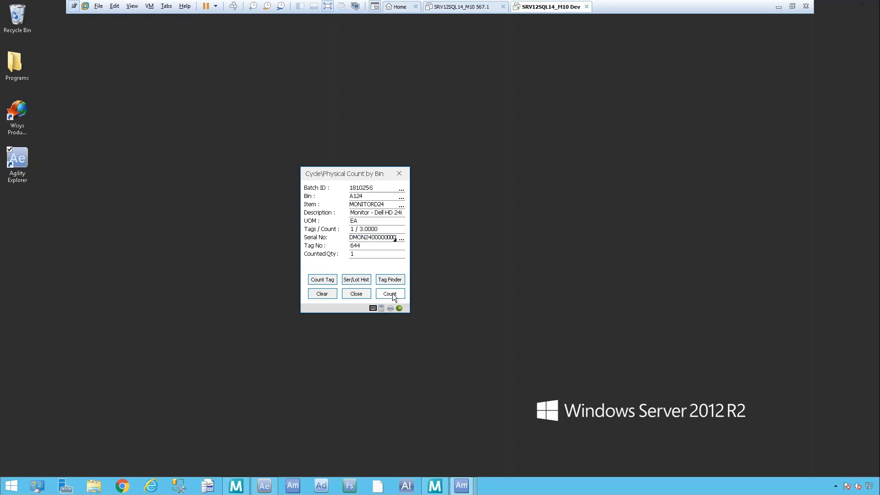
{"action": "left_click", "coordinate": [390, 294]}
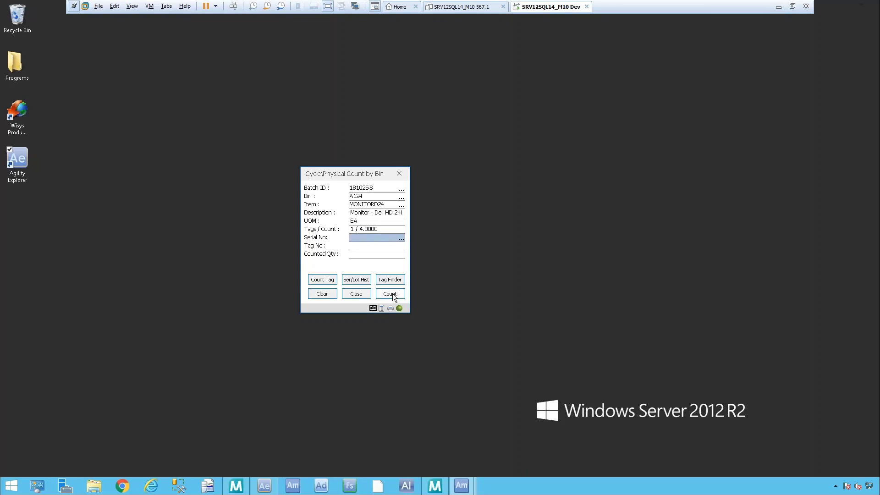
{"action": "type", "text": "DMON24000000000"}
{"action": "key", "text": "Return"}
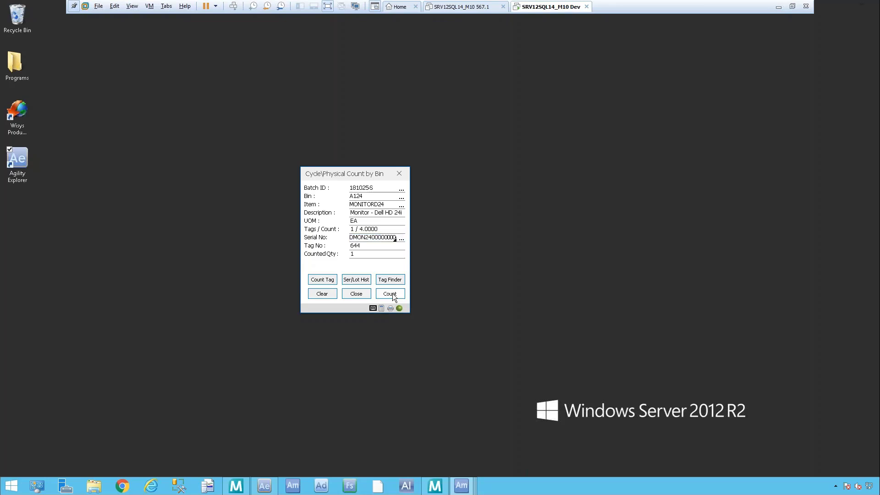
{"action": "left_click", "coordinate": [392, 293]}
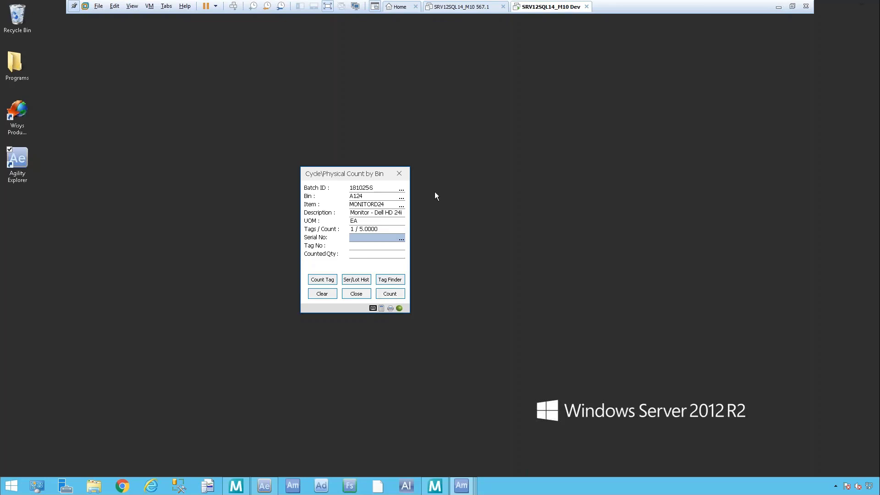
{"action": "left_click", "coordinate": [356, 294]}
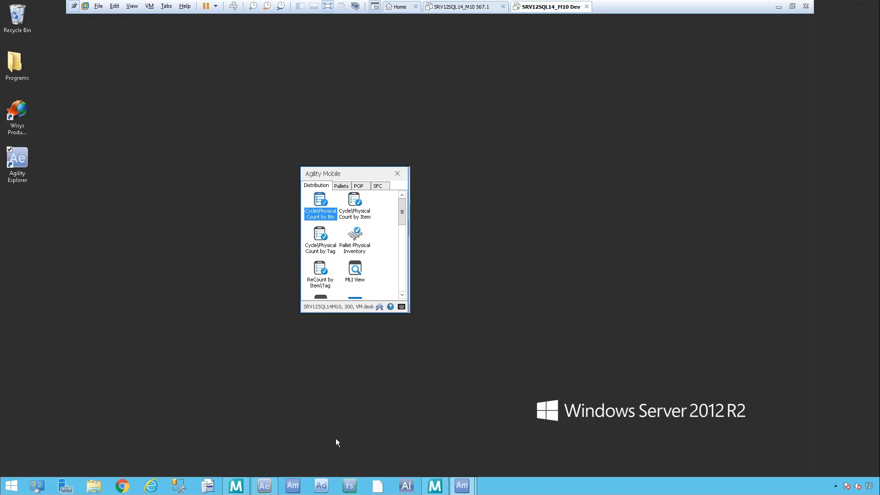
Step: Switch to Wisys Agility Explorer, collapse the Inventory/BOM menu tree and expand only its Inventory Count folder
{"action": "left_click", "coordinate": [272, 488]}
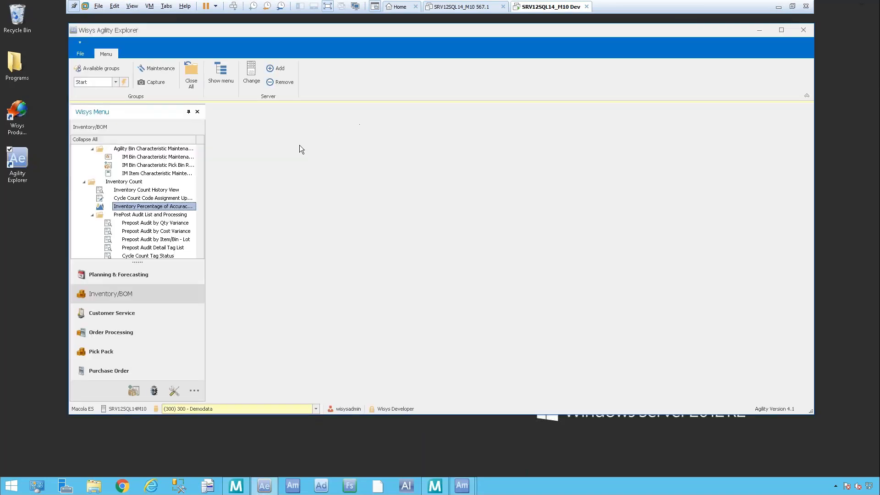
{"action": "left_click_drag", "start_coordinate": [200, 221], "coordinate": [198, 141]}
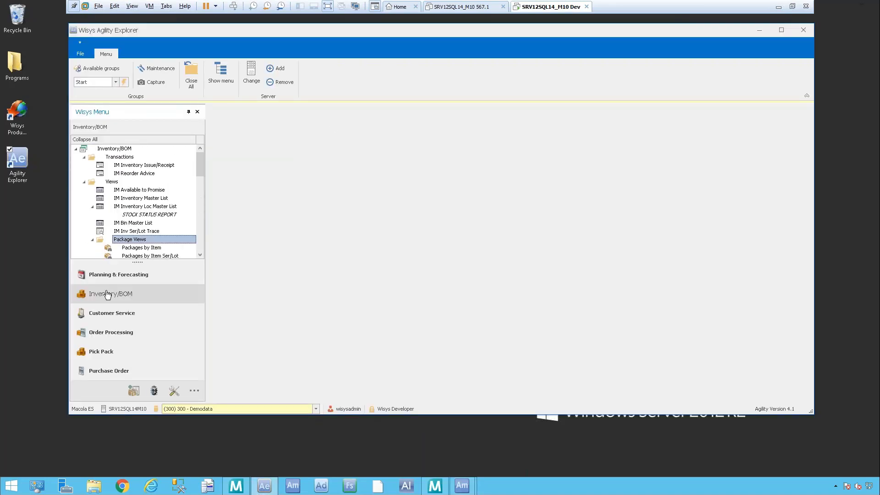
{"action": "left_click", "coordinate": [109, 138]}
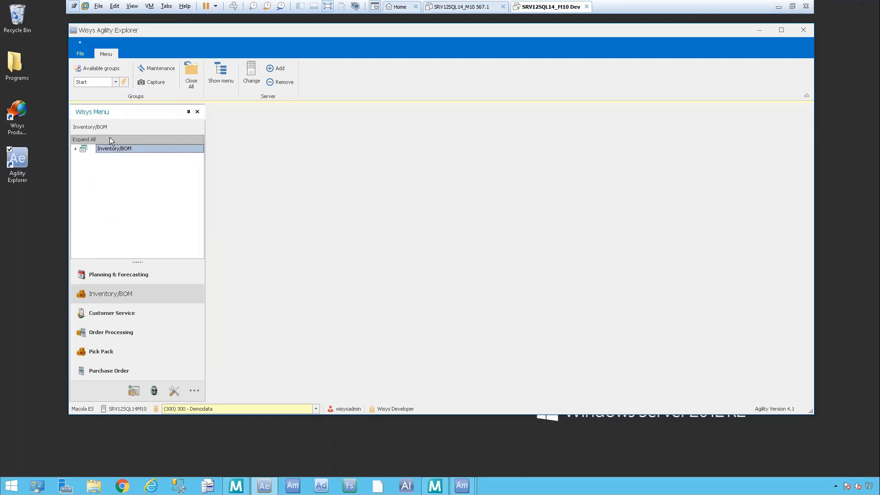
{"action": "left_click", "coordinate": [75, 148]}
{"action": "left_click", "coordinate": [124, 206]}
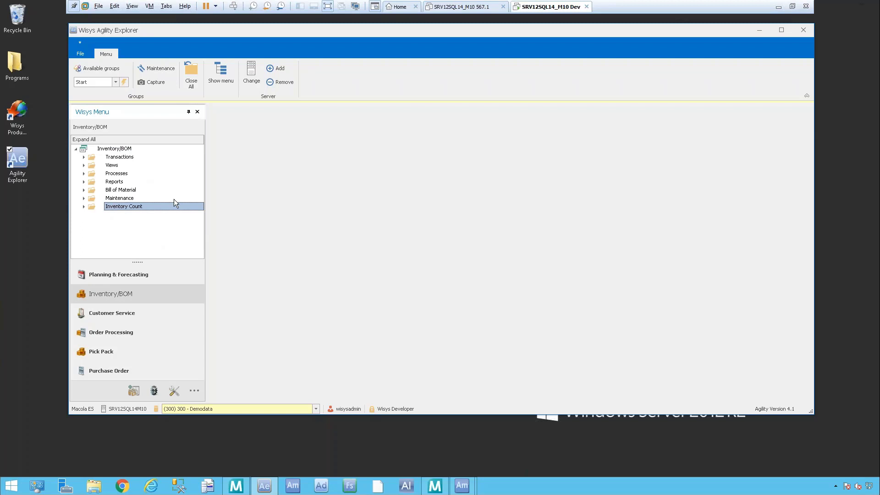
{"action": "left_click", "coordinate": [159, 191]}
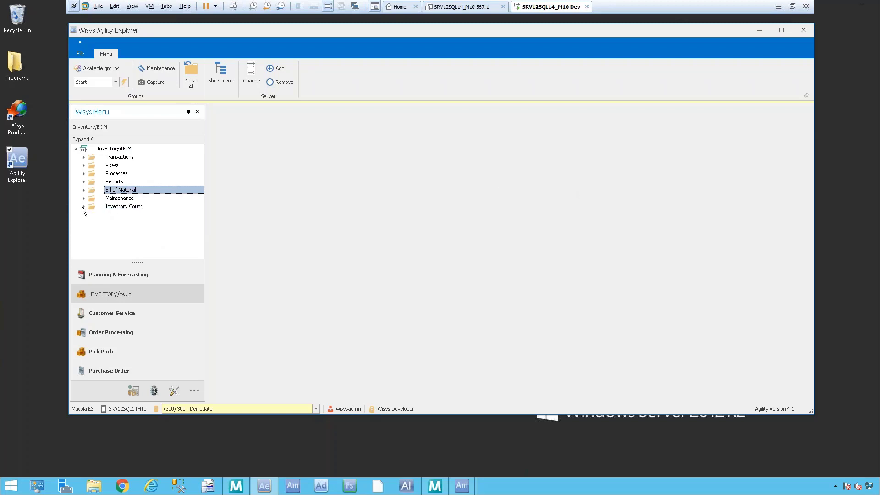
{"action": "left_click", "coordinate": [83, 207]}
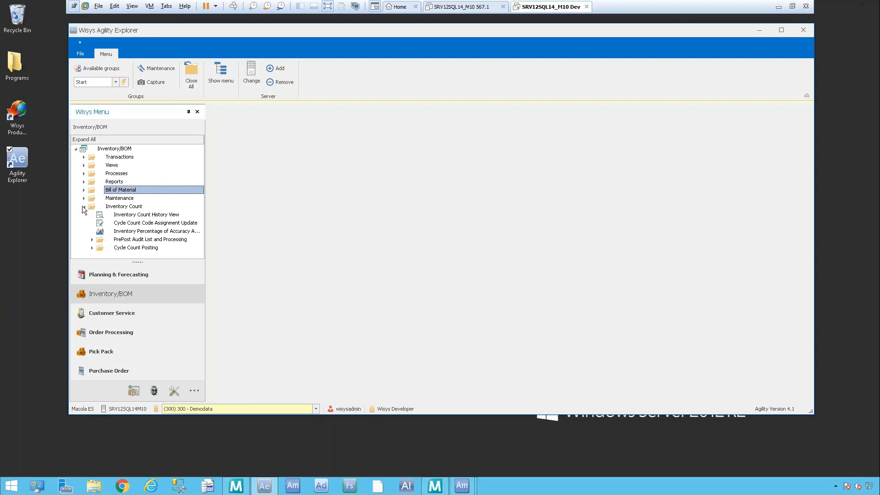
{"action": "left_click", "coordinate": [166, 207]}
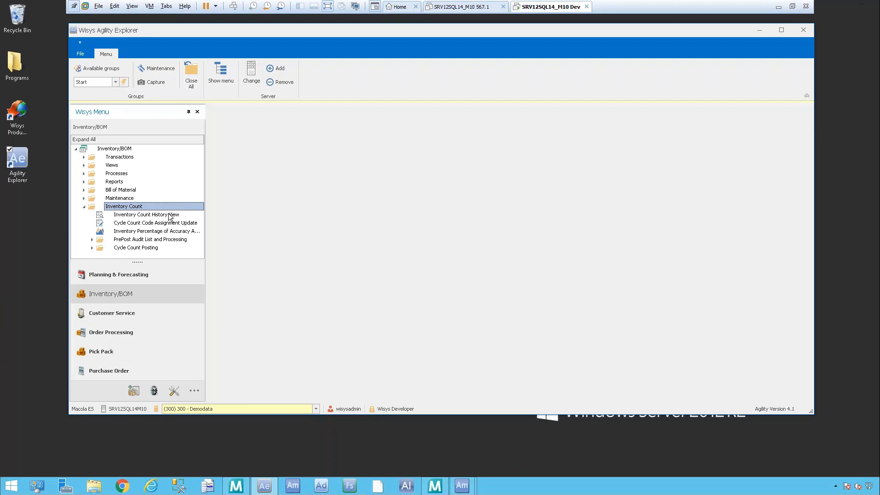
Step: Open the Cycle Count Code Assignment Update view and sort the items by cycle count code in descending order
{"action": "left_click", "coordinate": [167, 230]}
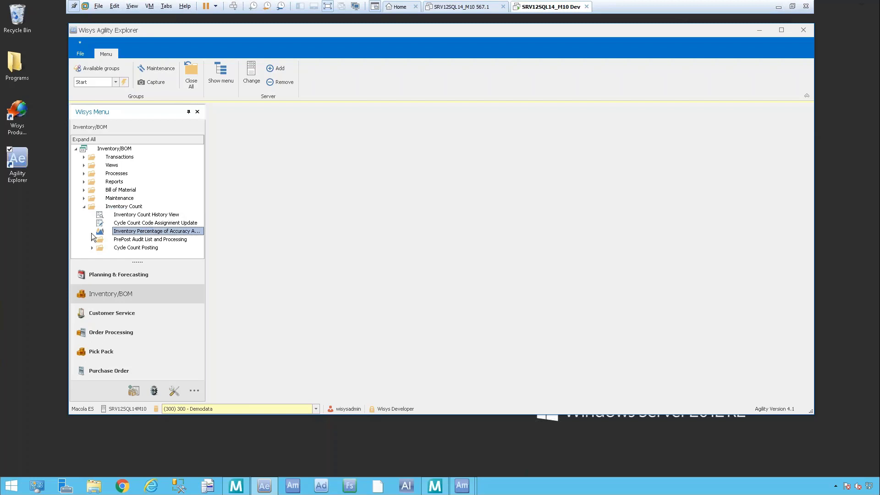
{"action": "left_click", "coordinate": [156, 224]}
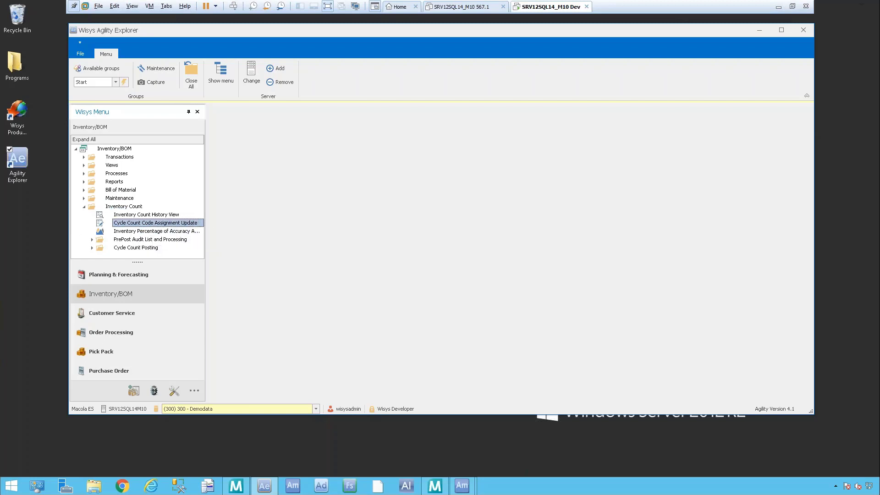
{"action": "double_click", "coordinate": [183, 224]}
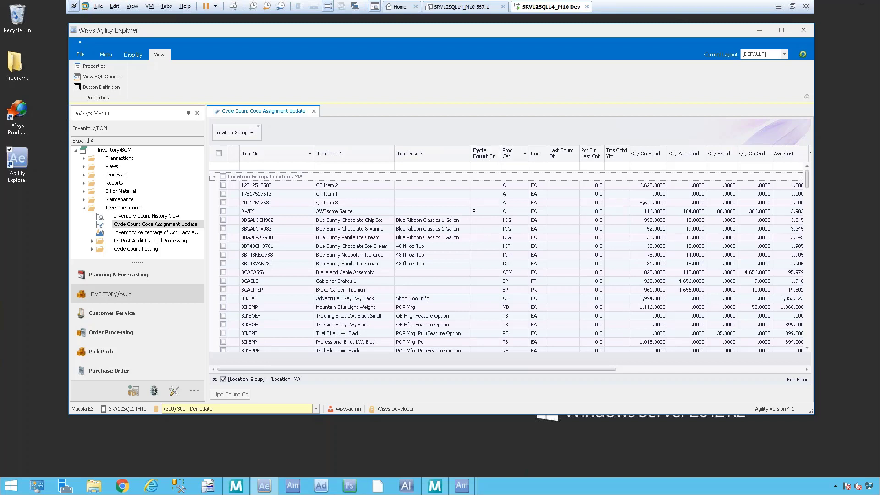
{"action": "left_click", "coordinate": [485, 153]}
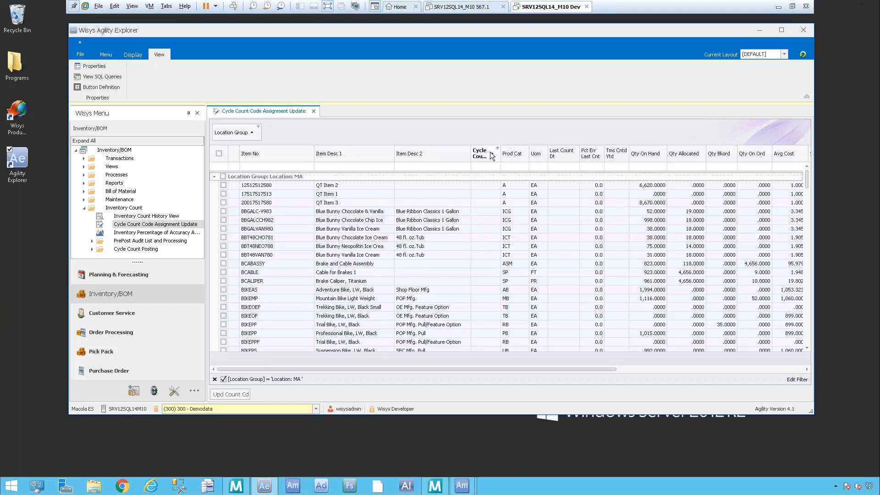
{"action": "left_click", "coordinate": [486, 153]}
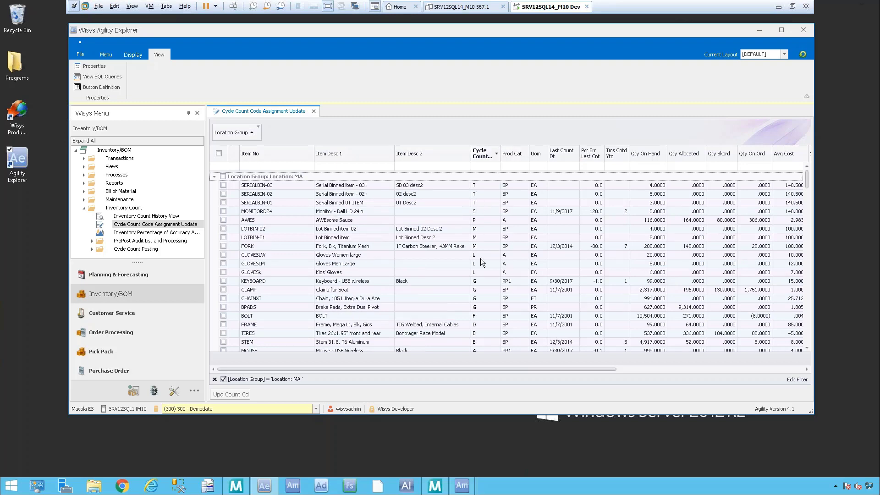
{"action": "scroll", "coordinate": [480, 258], "scroll_direction": "down", "scroll_amount": 3}
{"action": "scroll", "coordinate": [481, 257], "scroll_direction": "up", "scroll_amount": 3}
Step: Change the cycle count code of item SERIALBIN-02 to K, update the item location file with it, and close the view
{"action": "left_click", "coordinate": [473, 195]}
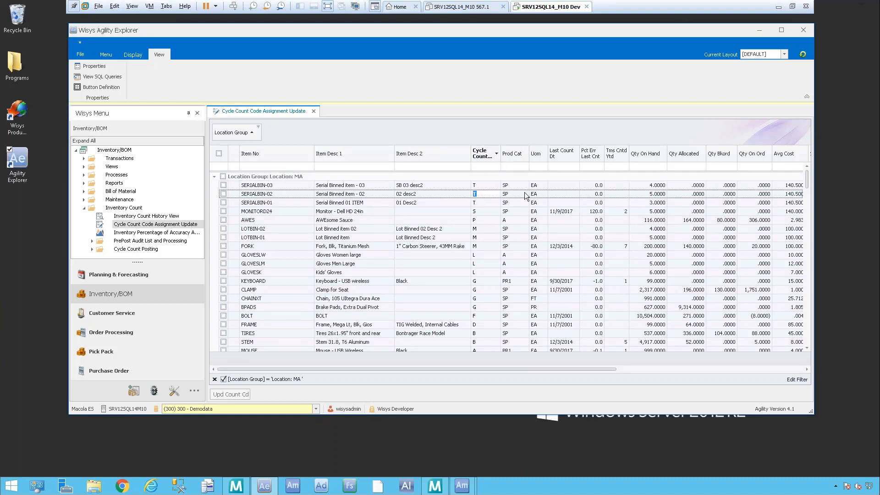
{"action": "type", "text": "K"}
{"action": "key", "text": "Return"}
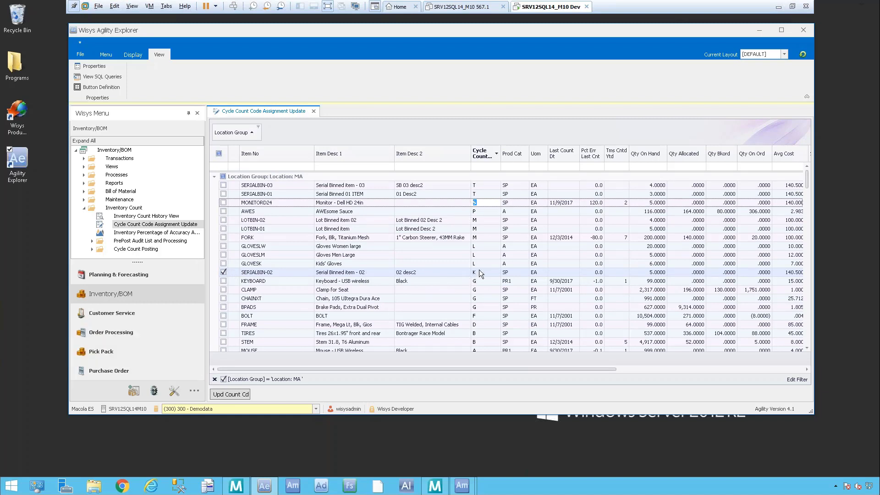
{"action": "left_click", "coordinate": [221, 397]}
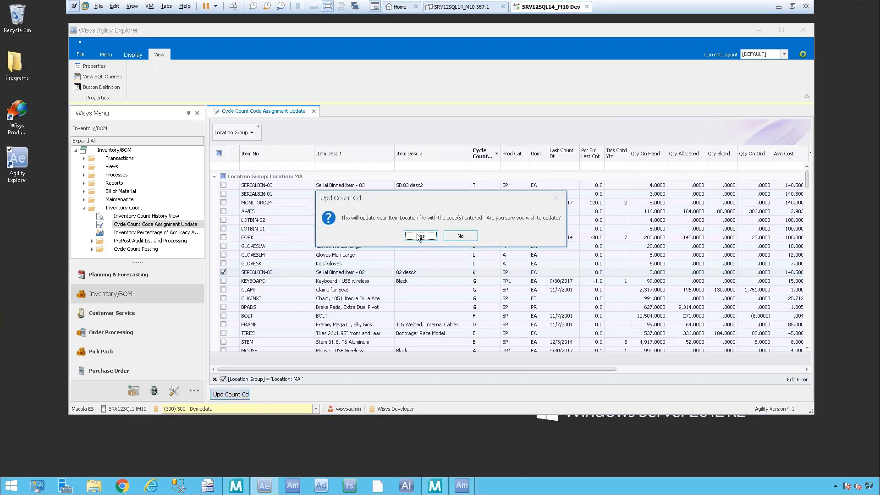
{"action": "left_click", "coordinate": [420, 236]}
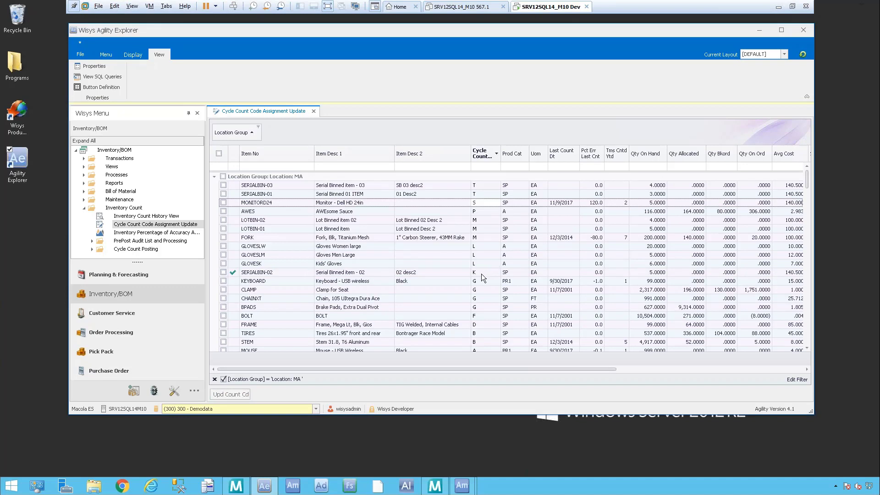
{"action": "left_click", "coordinate": [314, 112]}
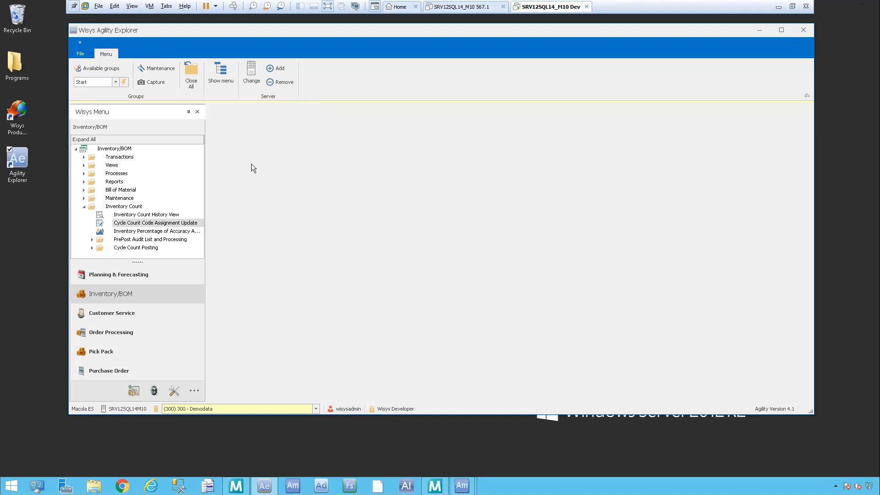
Step: Review the overall accuracy gauges in the Inventory Percentage of Accuracy Analysis, and close it
{"action": "left_click", "coordinate": [150, 230]}
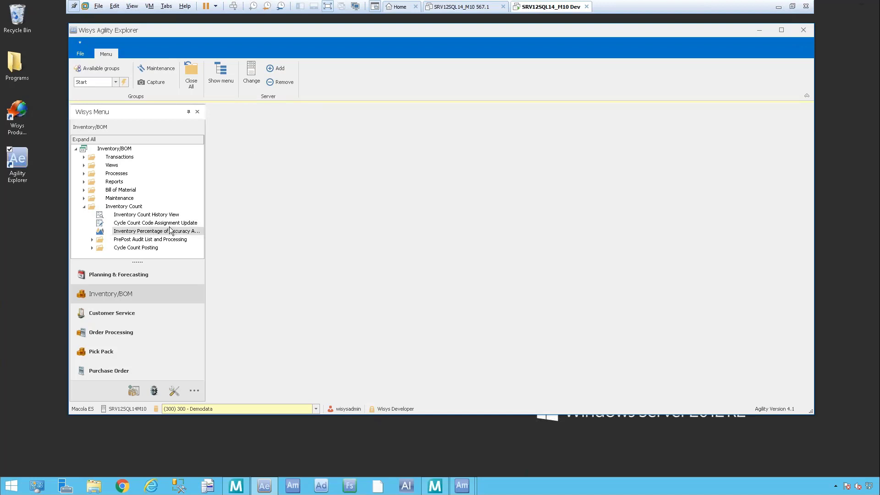
{"action": "left_click", "coordinate": [146, 231]}
{"action": "double_click", "coordinate": [147, 232]}
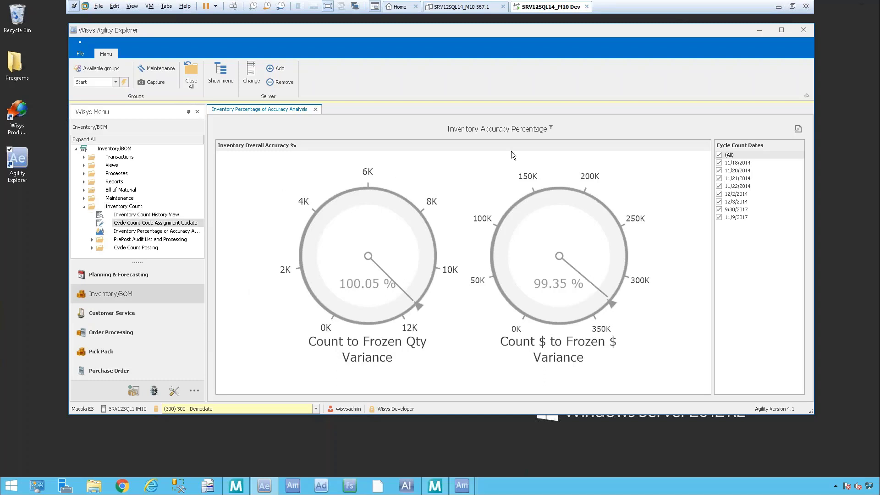
{"action": "left_click", "coordinate": [315, 109]}
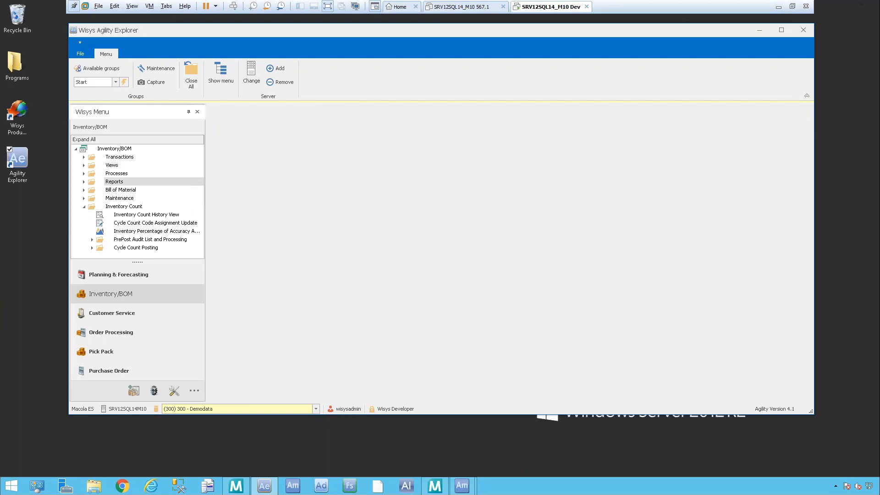
Step: Expand the PrePost Audit List and Processing folder under Inventory Count and look through its audit views
{"action": "left_click", "coordinate": [114, 223]}
{"action": "left_click", "coordinate": [92, 239]}
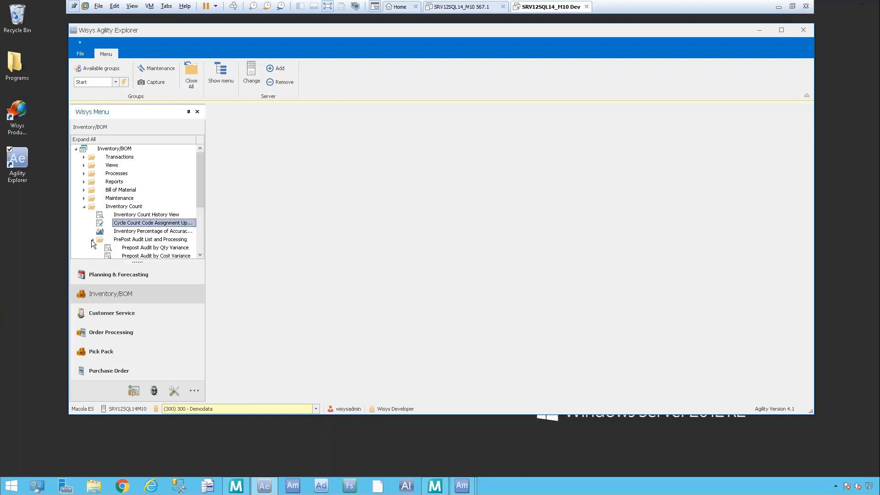
{"action": "scroll", "coordinate": [202, 166], "scroll_direction": "down", "scroll_amount": 3}
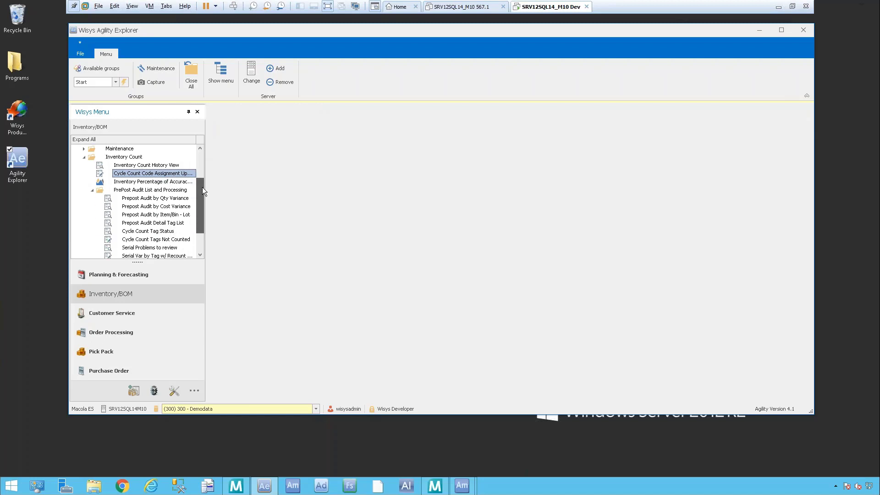
{"action": "left_click_drag", "start_coordinate": [201, 210], "coordinate": [200, 213]}
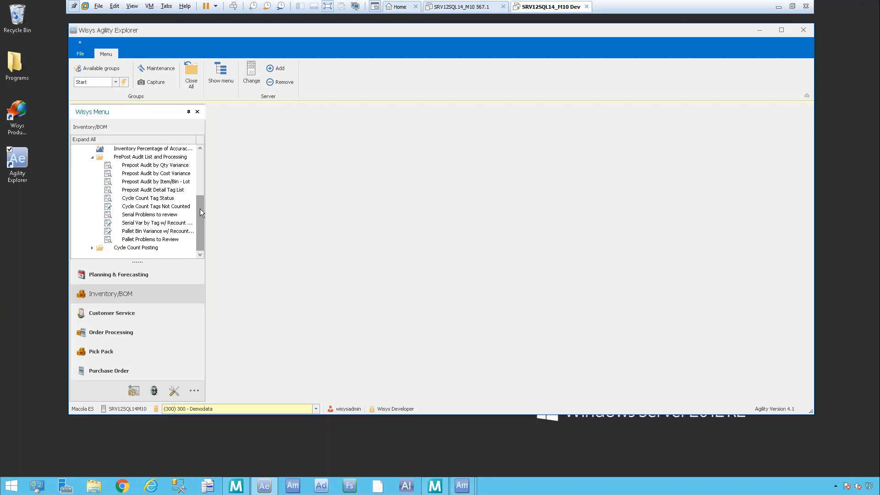
{"action": "left_click", "coordinate": [157, 157]}
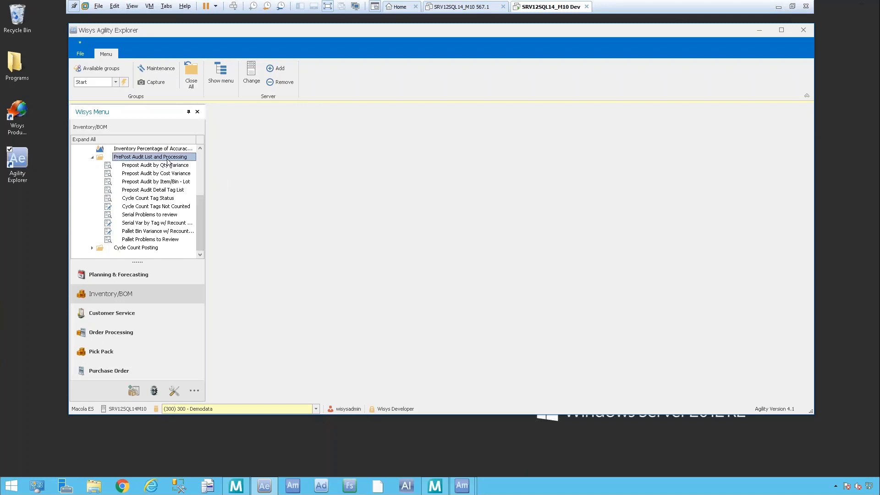
{"action": "left_click", "coordinate": [146, 189]}
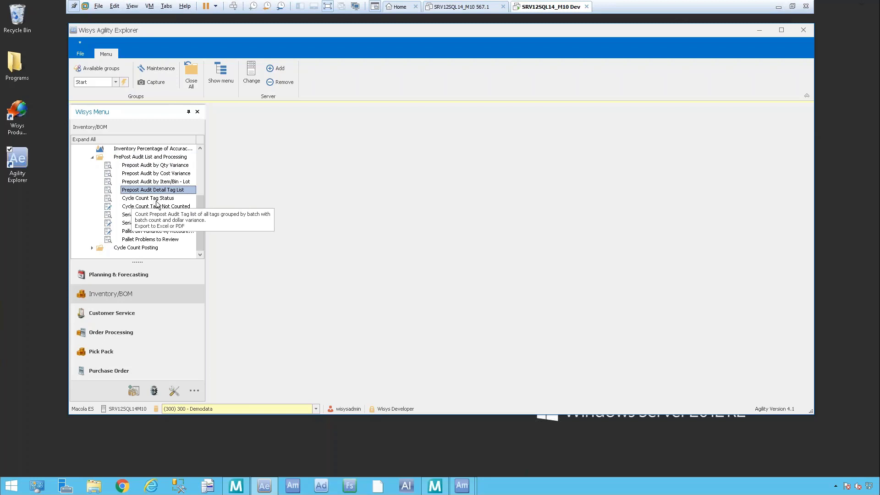
Step: Open the Cycle Count Tag Status view and load the tags of batch 181025-G
{"action": "double_click", "coordinate": [151, 198]}
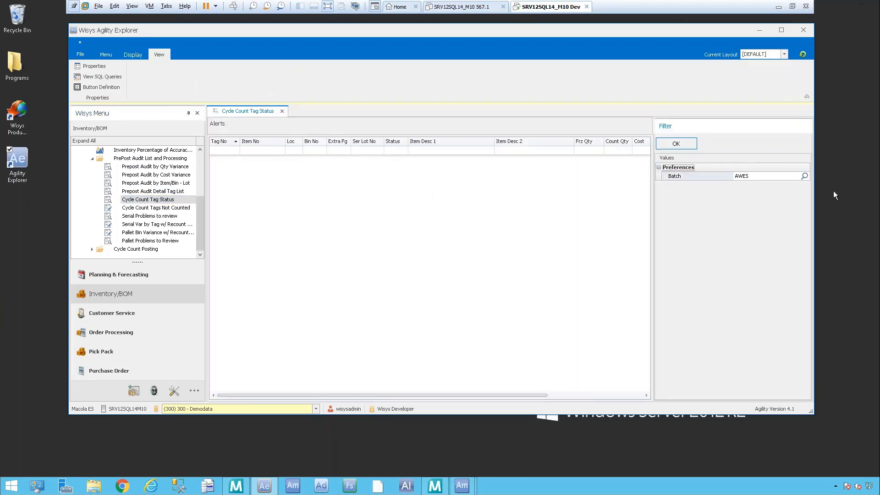
{"action": "left_click", "coordinate": [805, 176]}
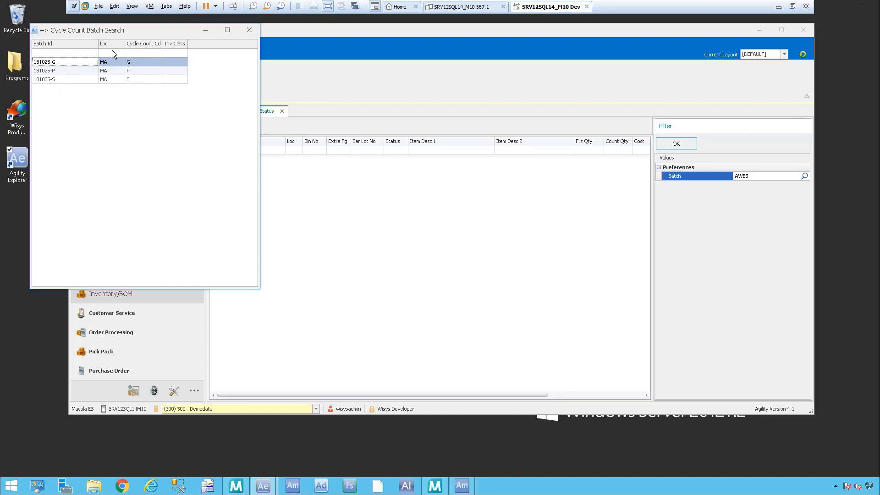
{"action": "double_click", "coordinate": [73, 64]}
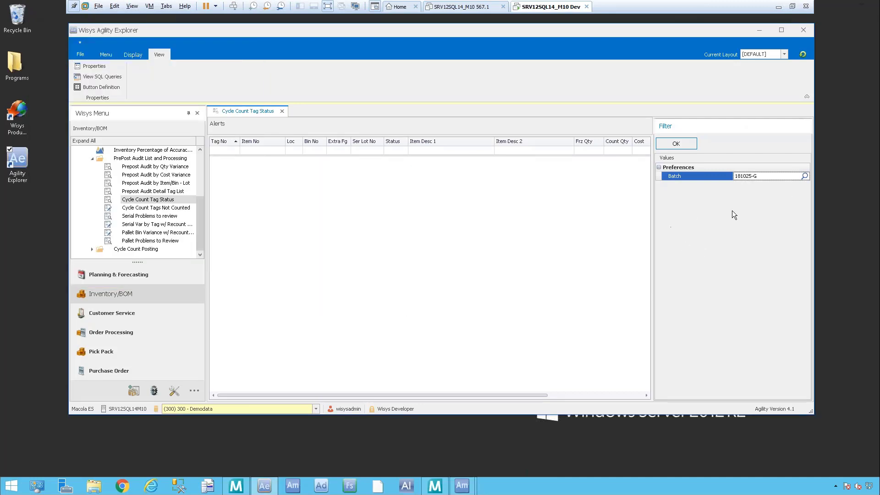
{"action": "left_click", "coordinate": [678, 144]}
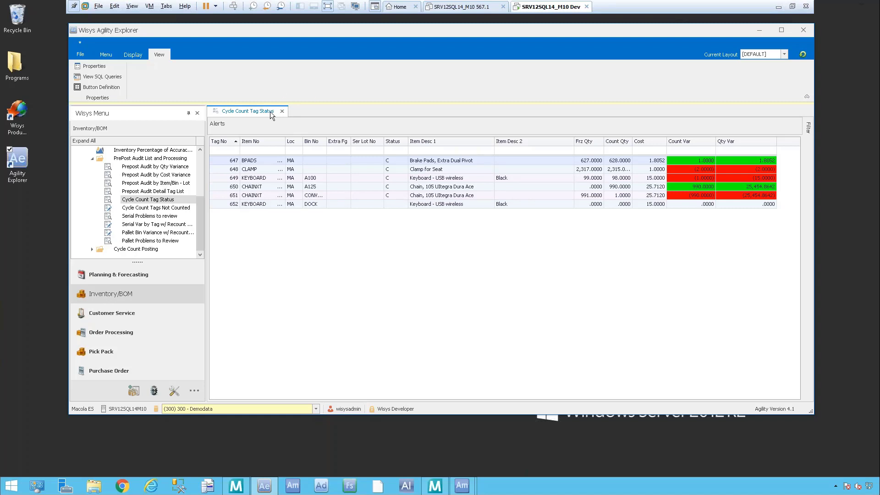
Step: Open the Cycle Count Tags Not Counted view and load the uncounted tags of batch 181025-G
{"action": "left_click", "coordinate": [137, 208]}
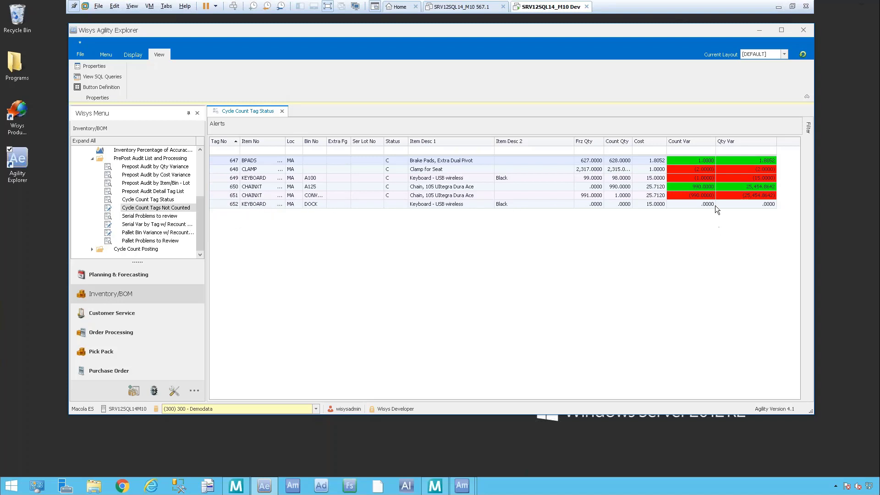
{"action": "left_click", "coordinate": [143, 224]}
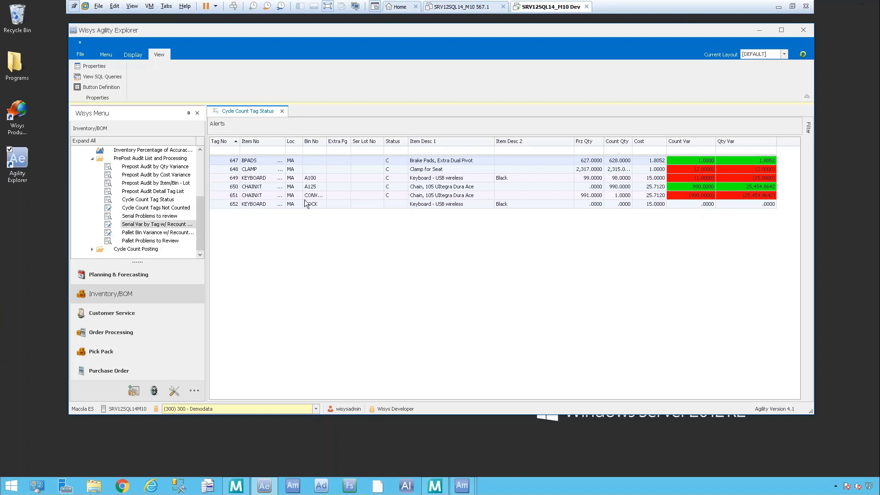
{"action": "double_click", "coordinate": [176, 208]}
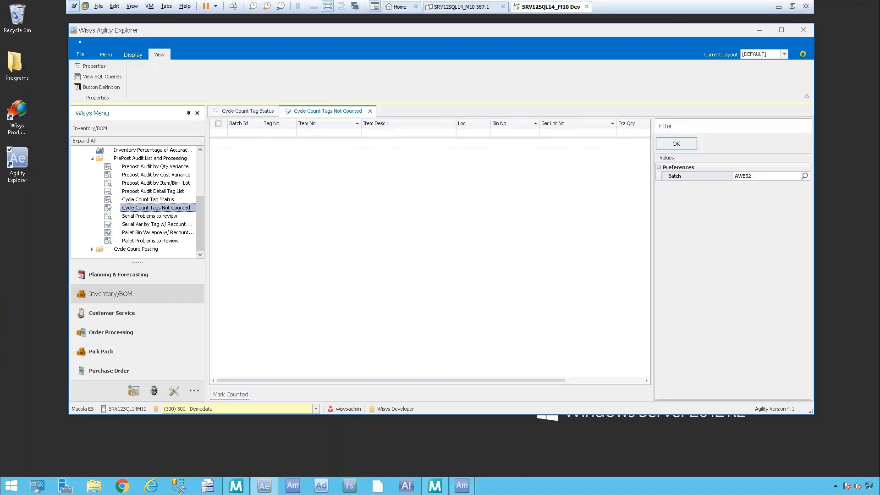
{"action": "left_click", "coordinate": [804, 175]}
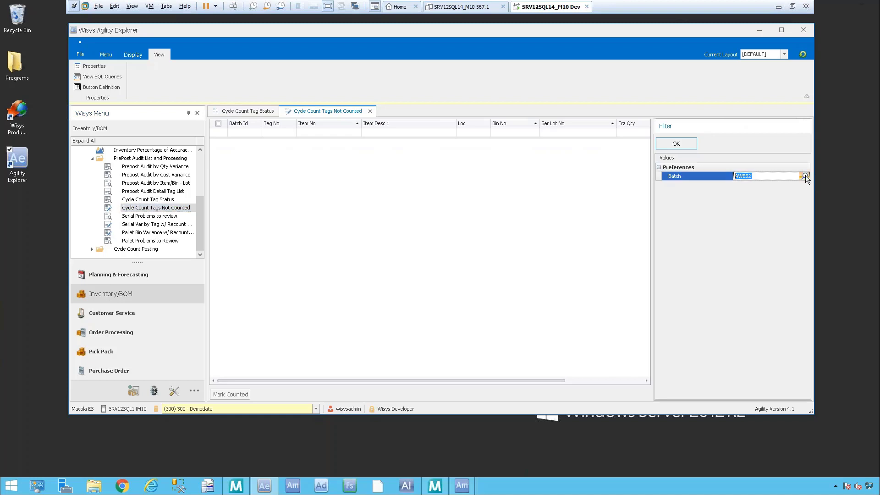
{"action": "left_click", "coordinate": [805, 175]}
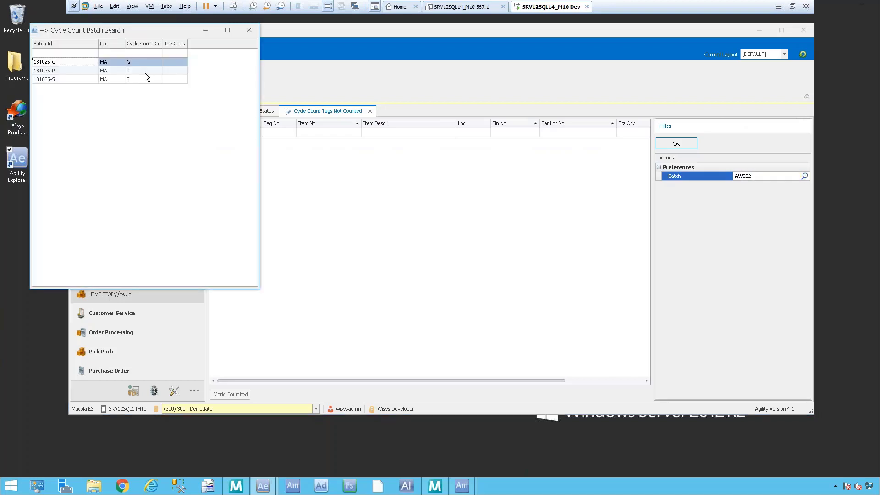
{"action": "double_click", "coordinate": [60, 65]}
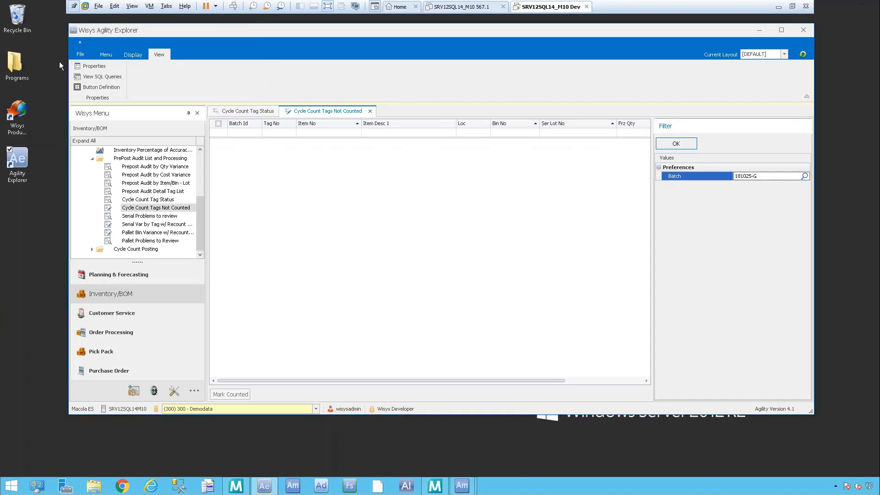
{"action": "left_click", "coordinate": [671, 144]}
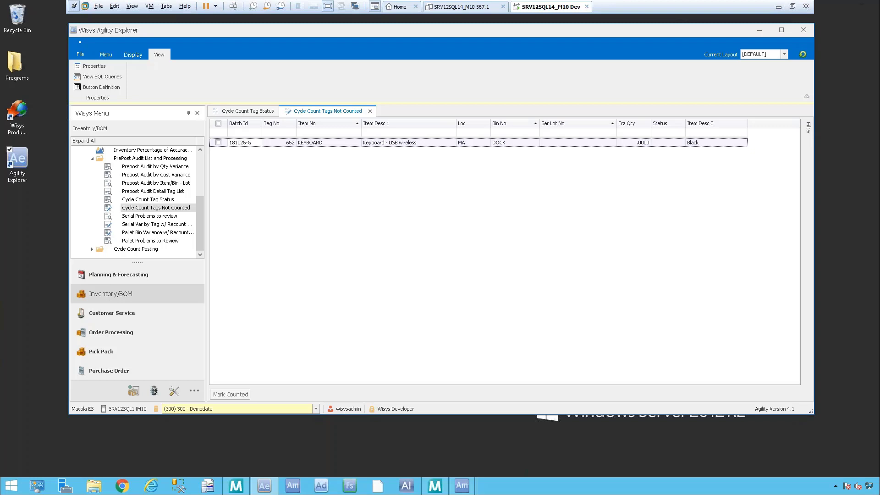
Step: Mark all listed uncounted tags of batch 181025-G as counted and return to the Cycle Count Tag Status view
{"action": "left_click", "coordinate": [218, 124]}
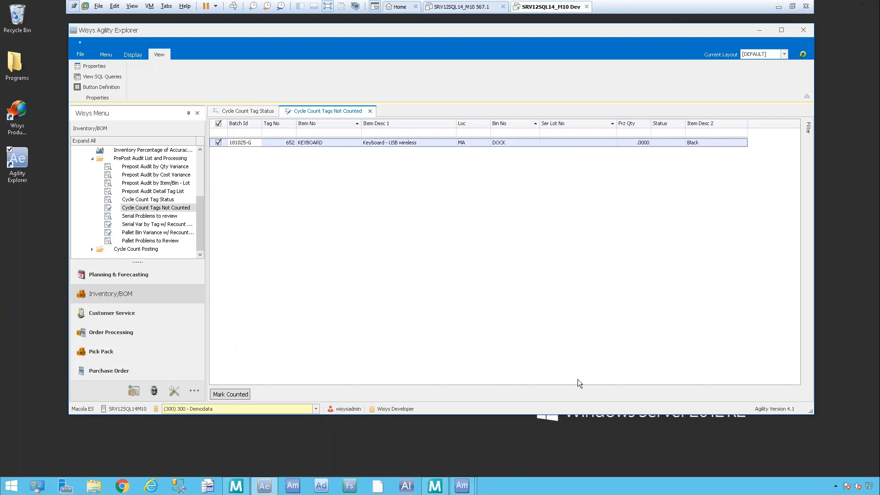
{"action": "left_click", "coordinate": [224, 393]}
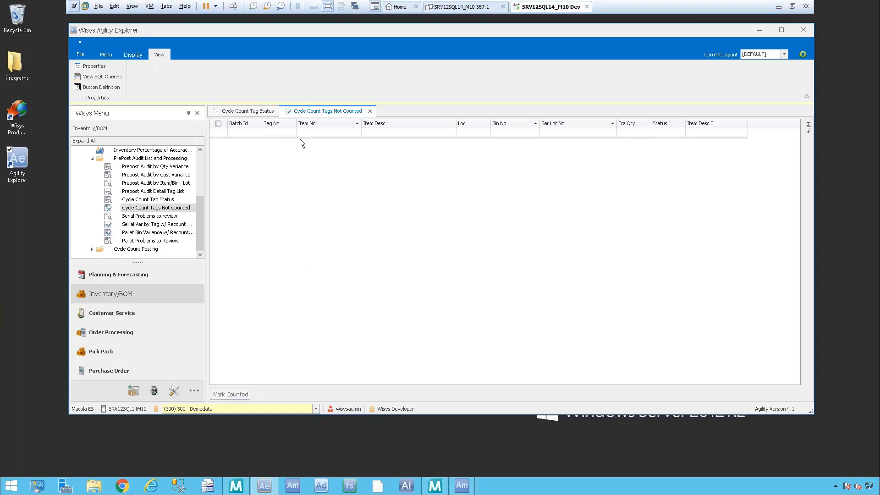
{"action": "left_click", "coordinate": [256, 112]}
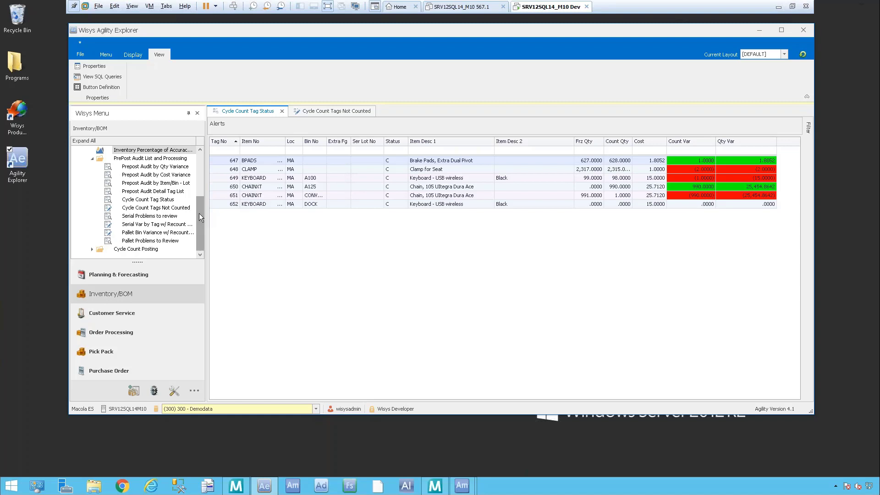
Step: Run the Prepost Audit by Qty Variance for batch 181025-G with a quantity variance of 0, and show the detail tags of item CHAINXT
{"action": "mouse_move", "coordinate": [198, 213]}
{"action": "left_mouse_down"}
{"action": "mouse_move", "coordinate": [198, 181]}
{"action": "mouse_move", "coordinate": [200, 201]}
{"action": "left_mouse_up"}
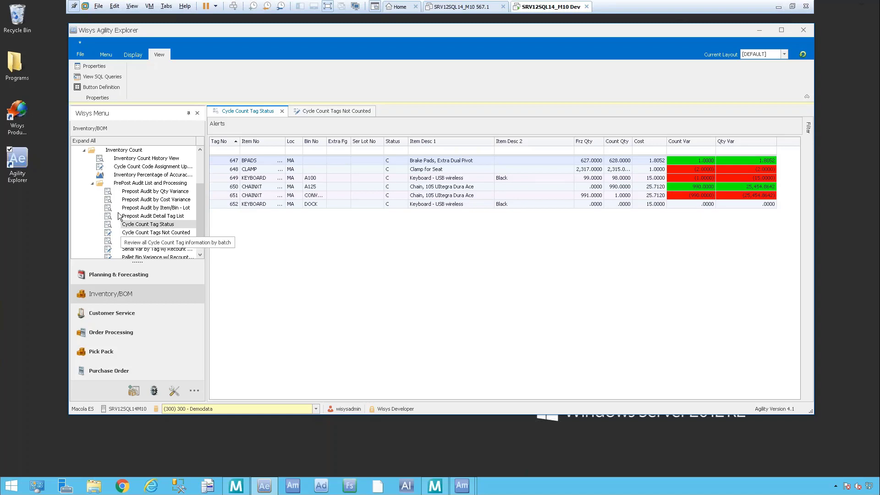
{"action": "left_click", "coordinate": [178, 191]}
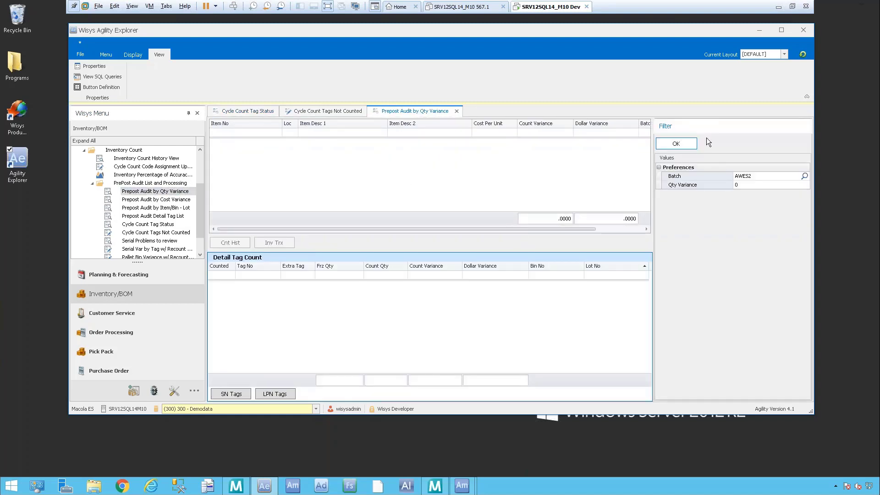
{"action": "left_click", "coordinate": [805, 176]}
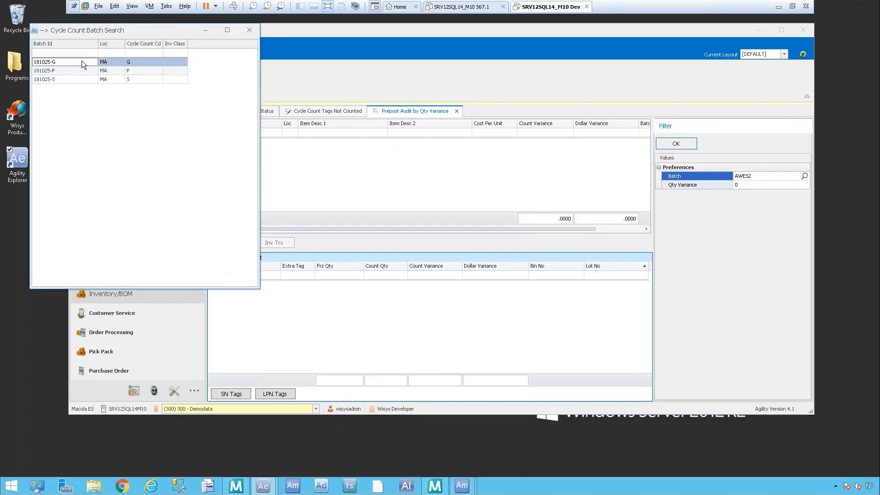
{"action": "double_click", "coordinate": [83, 64]}
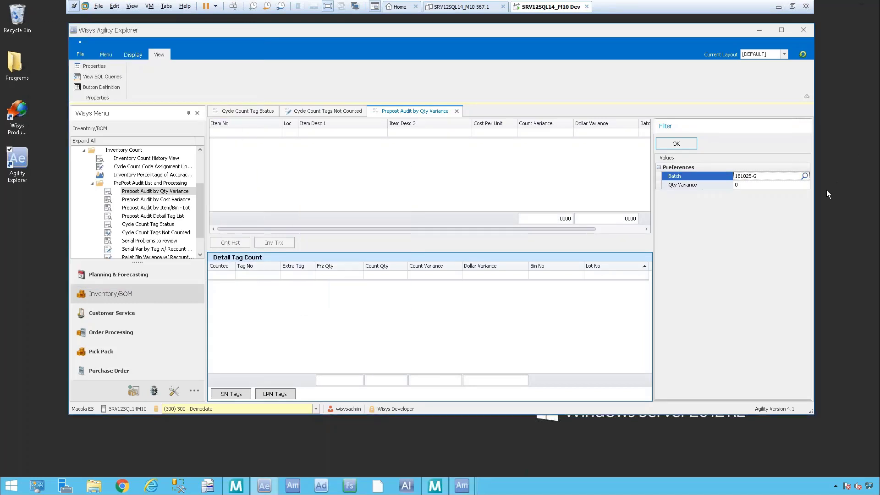
{"action": "left_click", "coordinate": [747, 187]}
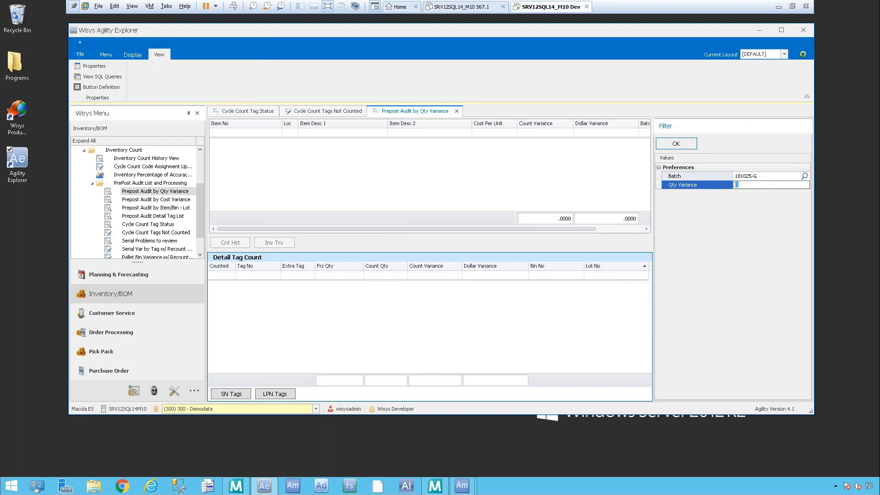
{"action": "left_click", "coordinate": [676, 143]}
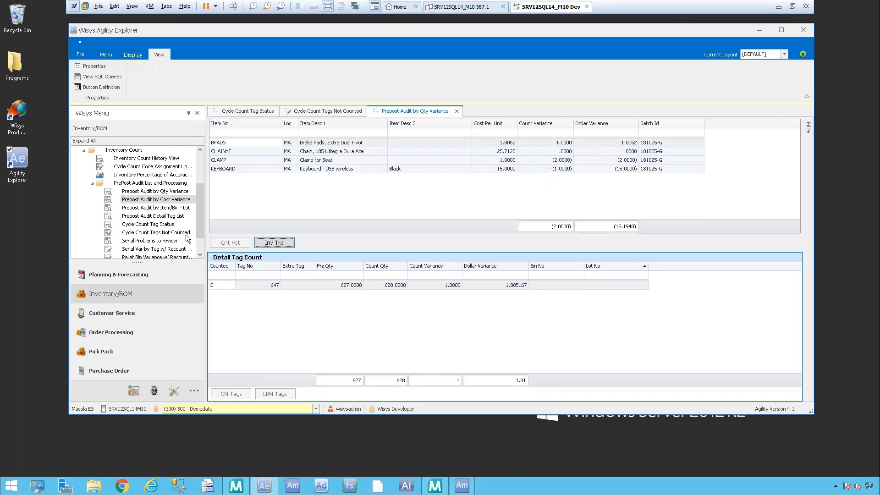
{"action": "left_click", "coordinate": [249, 152]}
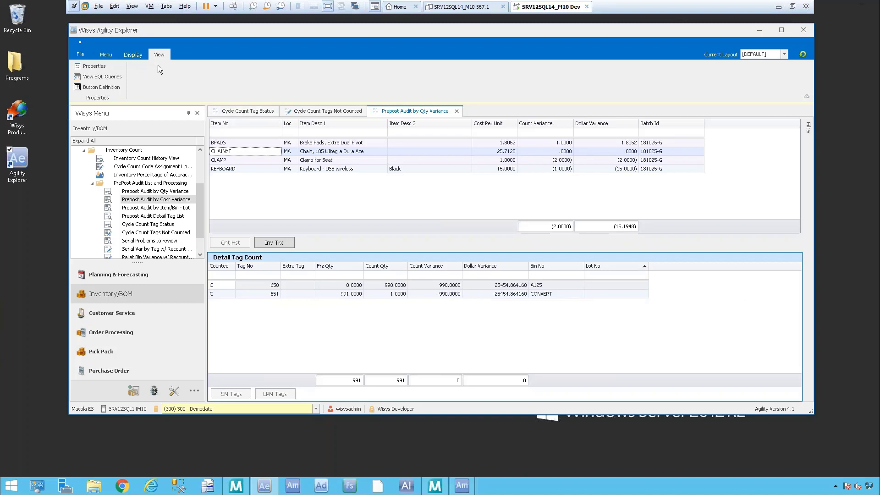
Step: Try to export the detail grid of the quantity variance audit as a PDF file named wsAgilityData.pdf
{"action": "left_click", "coordinate": [141, 54]}
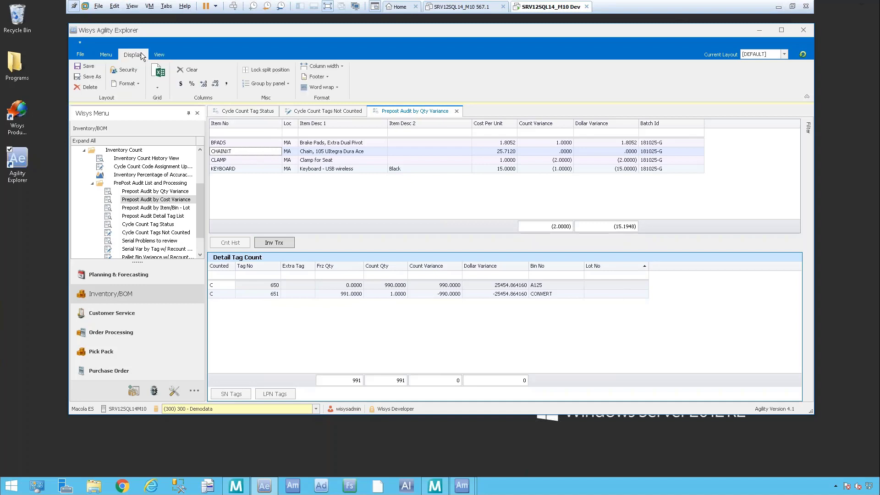
{"action": "left_click", "coordinate": [155, 83]}
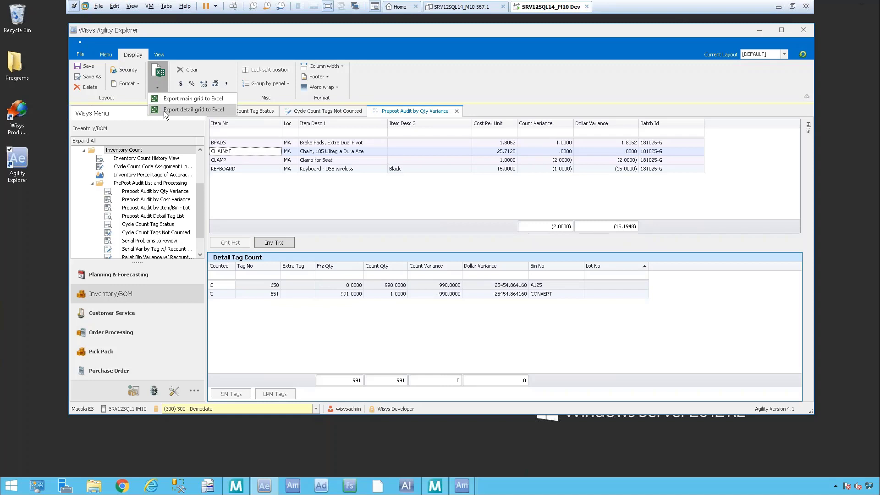
{"action": "left_click", "coordinate": [176, 108]}
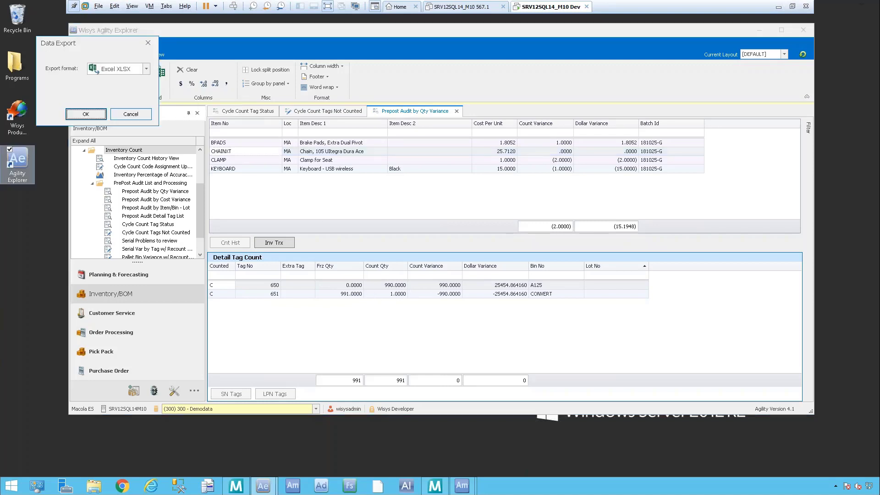
{"action": "left_click", "coordinate": [147, 69]}
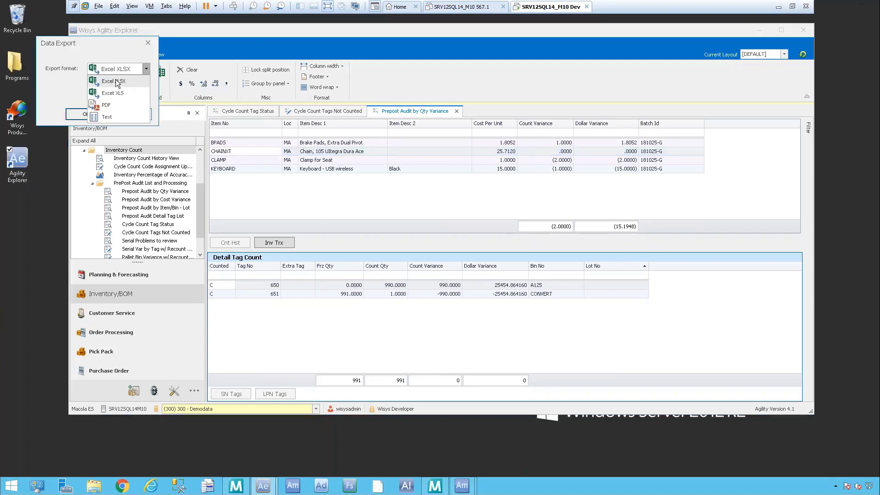
{"action": "left_click", "coordinate": [103, 108]}
{"action": "left_click", "coordinate": [97, 114]}
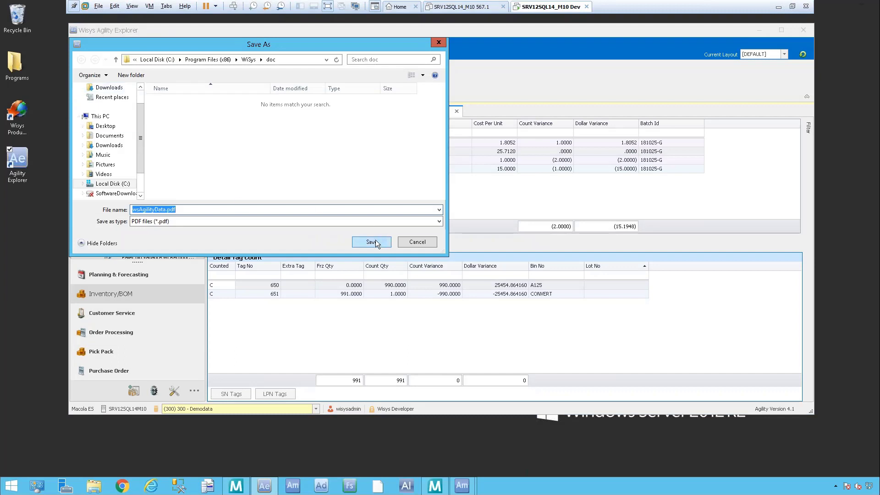
{"action": "left_click", "coordinate": [372, 241]}
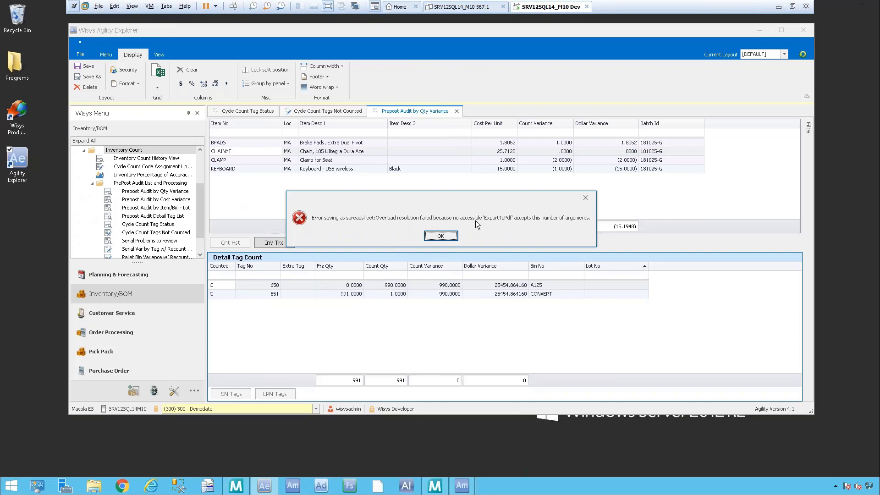
{"action": "left_click", "coordinate": [437, 235]}
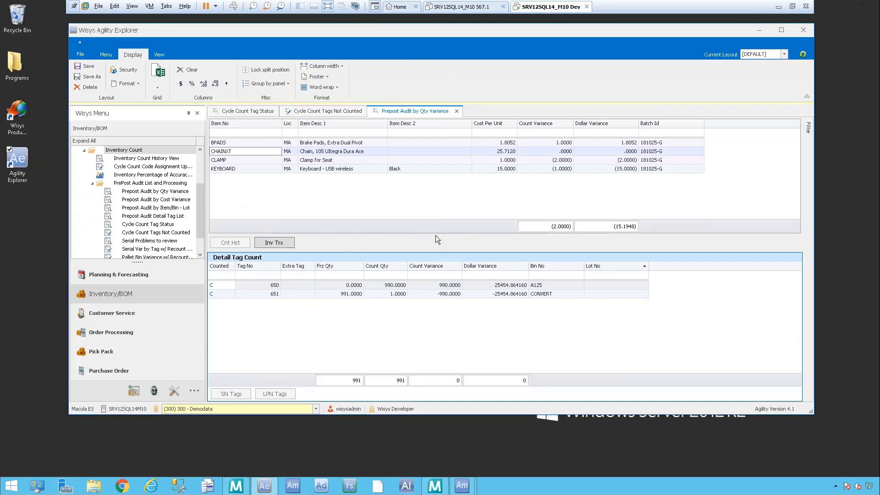
Step: Export the main grid in Excel XLSX format under the file name Export Item Details, and dismiss the Office error dialogs
{"action": "left_click", "coordinate": [157, 87]}
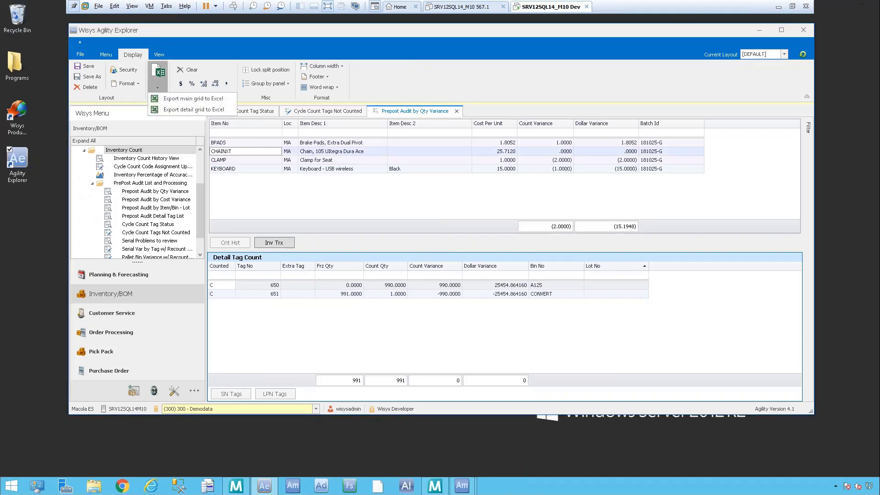
{"action": "left_click", "coordinate": [185, 100]}
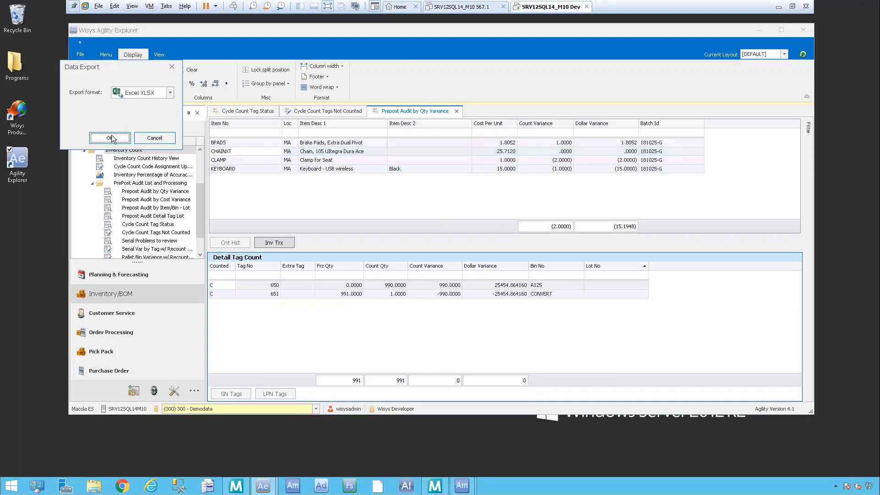
{"action": "left_click", "coordinate": [111, 139]}
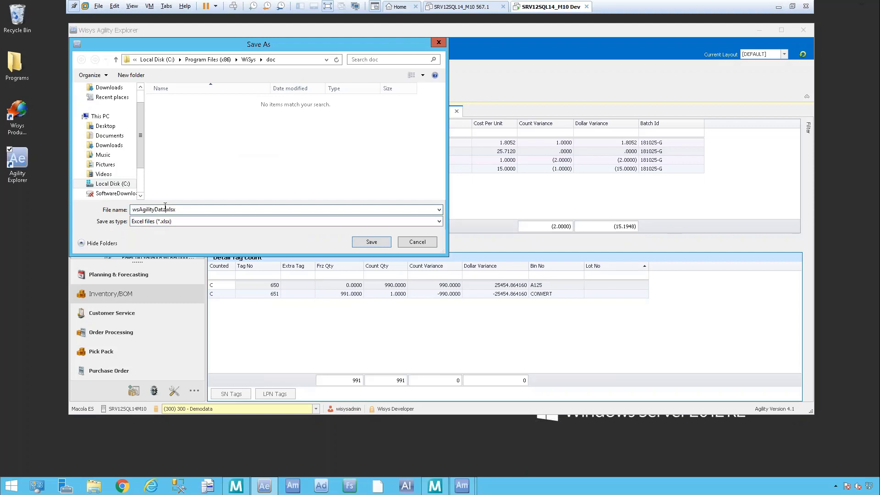
{"action": "double_click", "coordinate": [168, 209]}
{"action": "type", "text": "Export"}
{"action": "type", "text": " Item "}
{"action": "type", "text": "Details"}
{"action": "key", "text": "Return"}
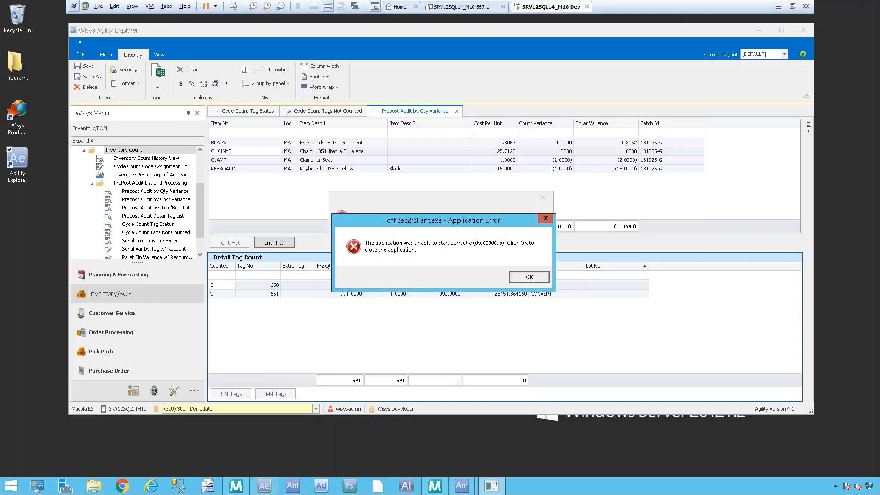
{"action": "left_click", "coordinate": [531, 277]}
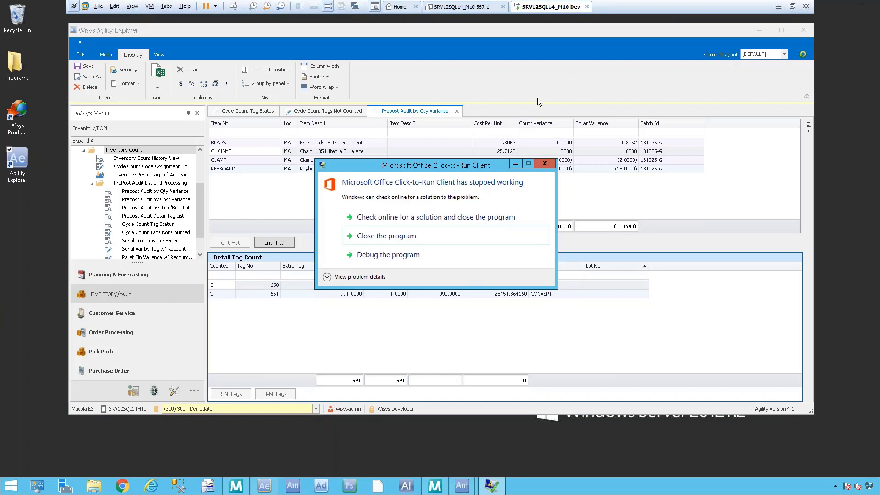
{"action": "left_click", "coordinate": [545, 163]}
{"action": "left_click", "coordinate": [432, 239]}
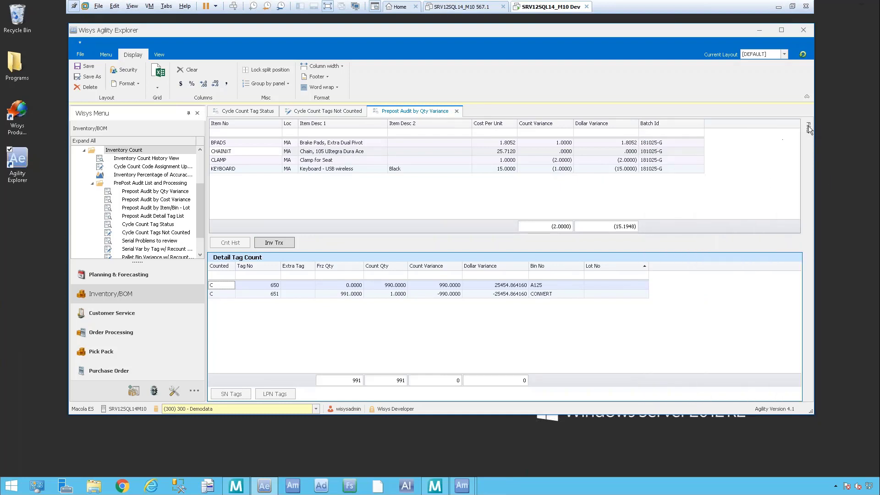
Step: Rerun the Prepost Audit by Qty Variance for batch 181025-G with a quantity variance of 1
{"action": "mouse_move", "coordinate": [808, 125]}
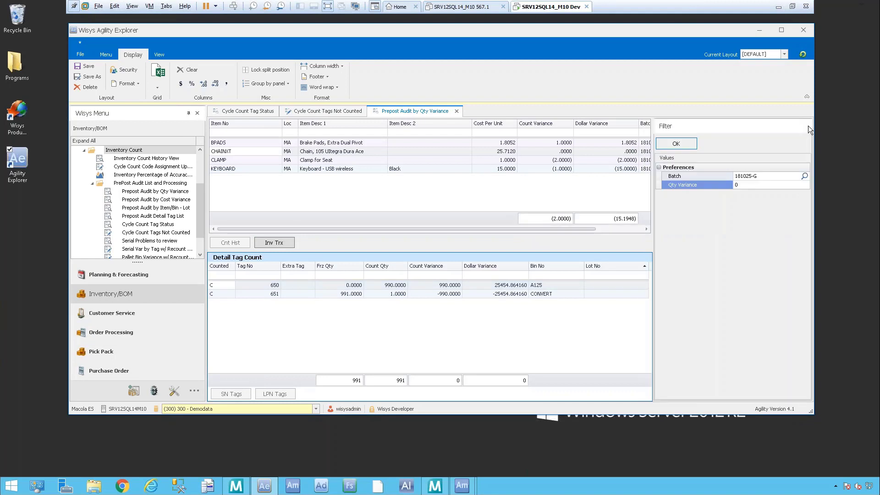
{"action": "left_click", "coordinate": [749, 186]}
{"action": "type", "text": "1"}
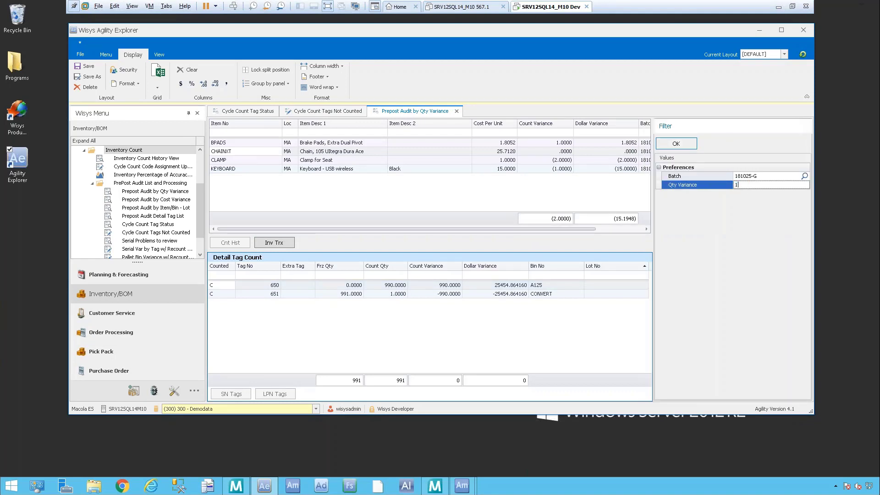
{"action": "left_click", "coordinate": [687, 143]}
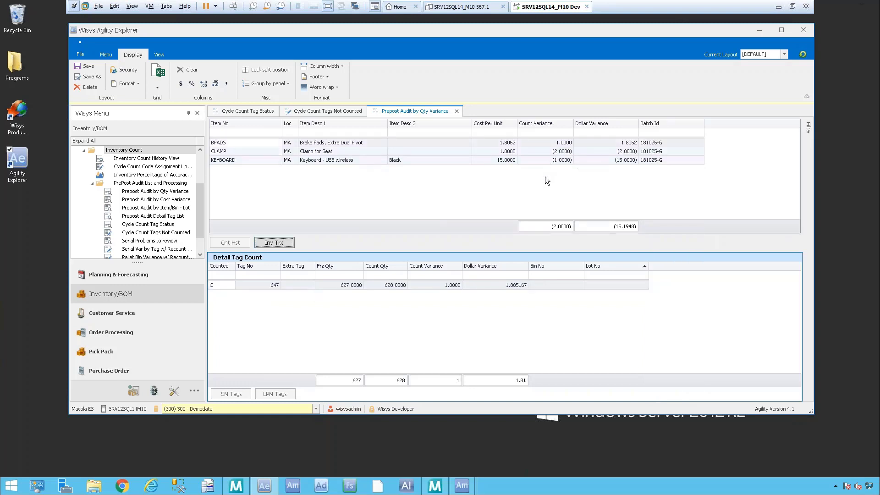
Step: Raise the quantity variance filter to 2 and reload the Prepost Audit by Qty Variance for the same batch
{"action": "mouse_move", "coordinate": [812, 130]}
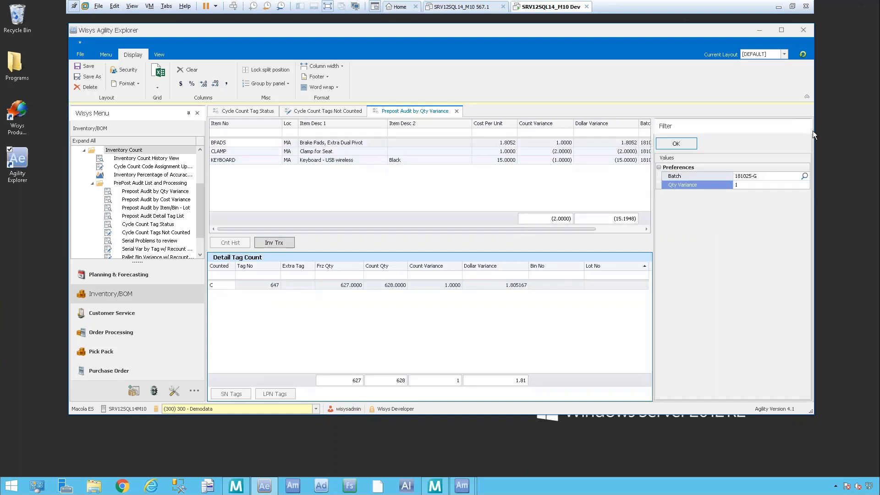
{"action": "left_click", "coordinate": [746, 183]}
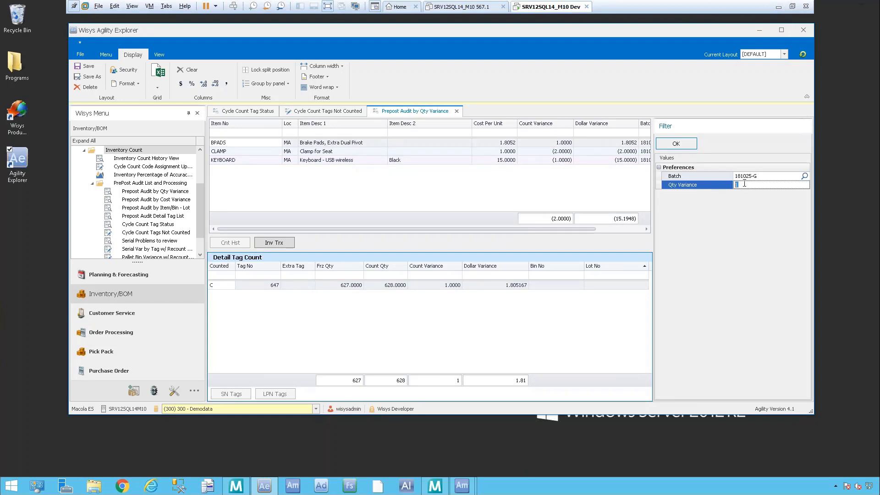
{"action": "type", "text": "2"}
{"action": "left_click", "coordinate": [676, 143]}
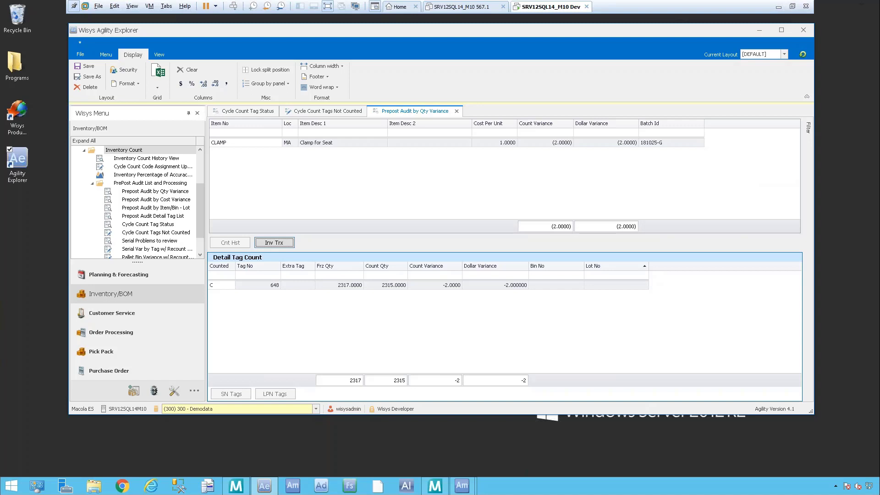
{"action": "mouse_move", "coordinate": [810, 132]}
Step: Run the Prepost Audit by Cost Variance for batch 181025-G with a cost variance of 0
{"action": "left_click", "coordinate": [157, 200]}
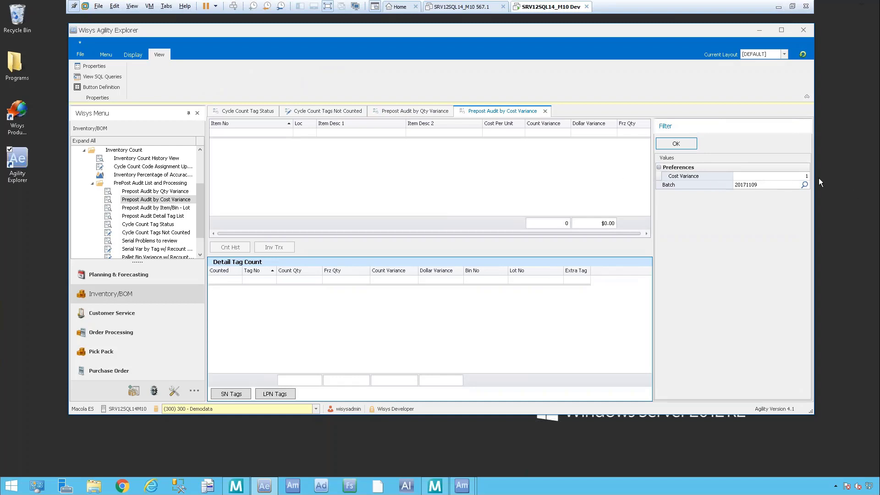
{"action": "left_click", "coordinate": [800, 177]}
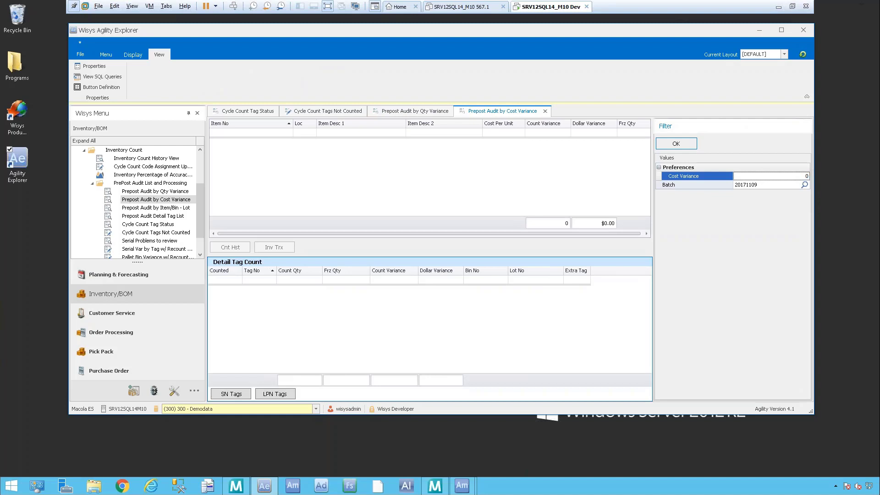
{"action": "key", "text": "Tab"}
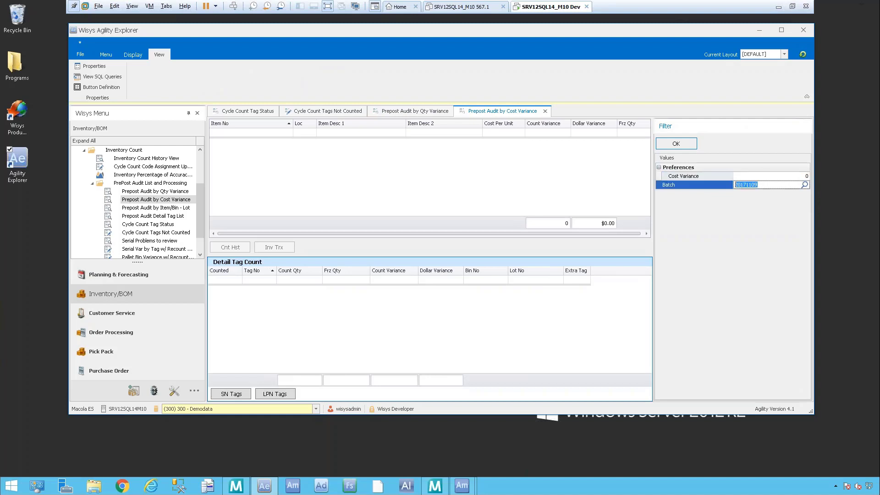
{"action": "left_click", "coordinate": [804, 184]}
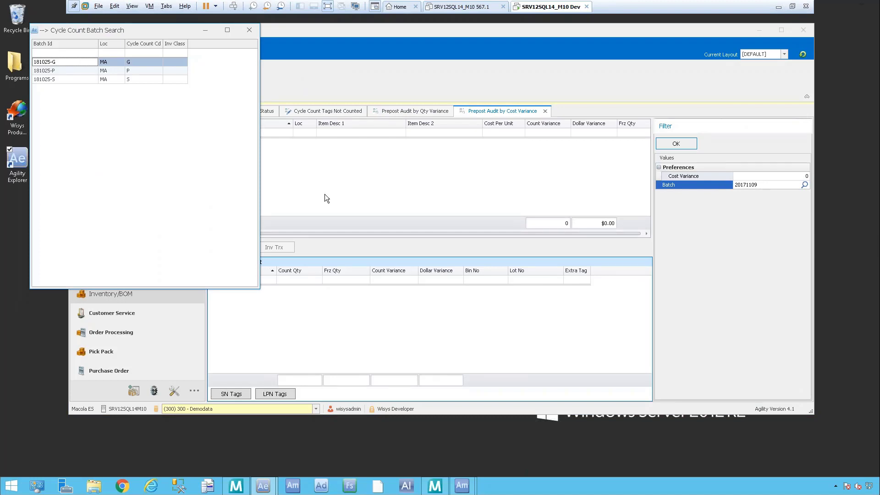
{"action": "double_click", "coordinate": [60, 61]}
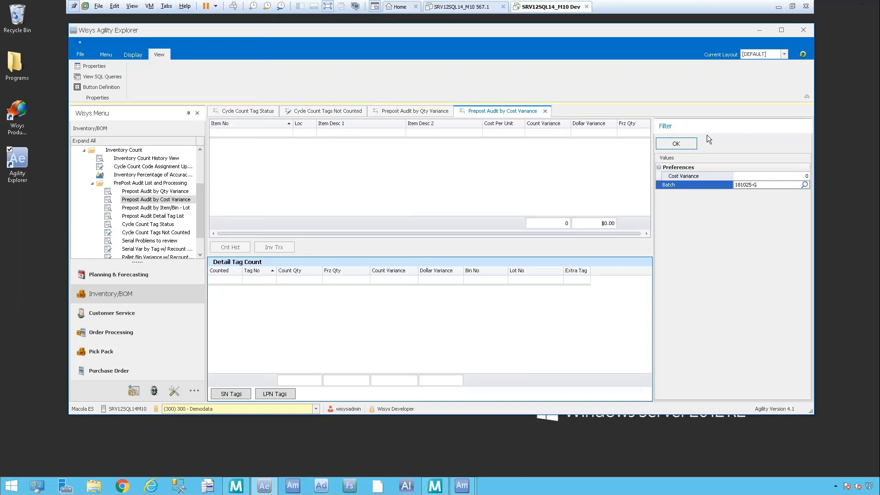
{"action": "left_click", "coordinate": [695, 144]}
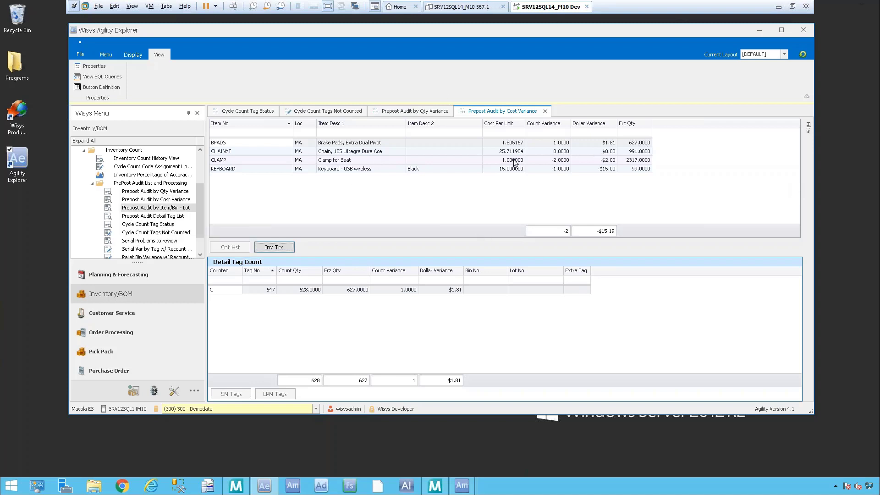
Step: Open the inventory transaction history of item CLAMP, look through its transactions and show the GL distributions of the first red-flagged one
{"action": "left_click", "coordinate": [545, 161]}
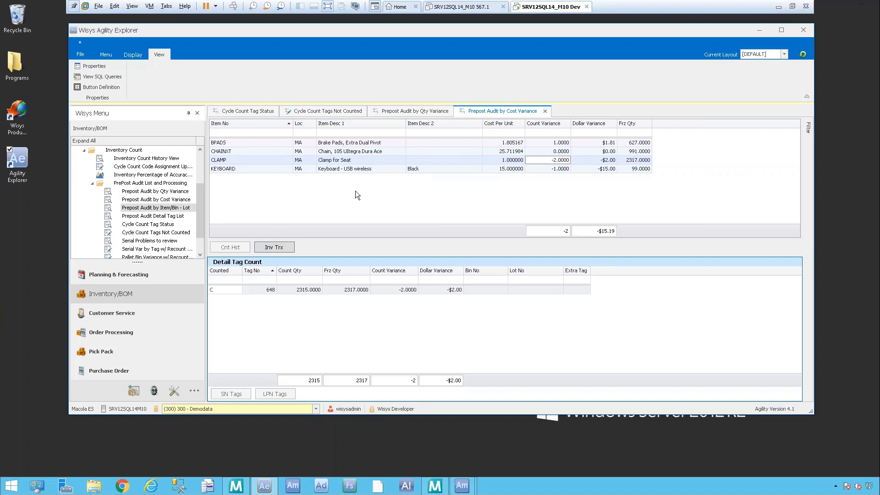
{"action": "left_click", "coordinate": [281, 248]}
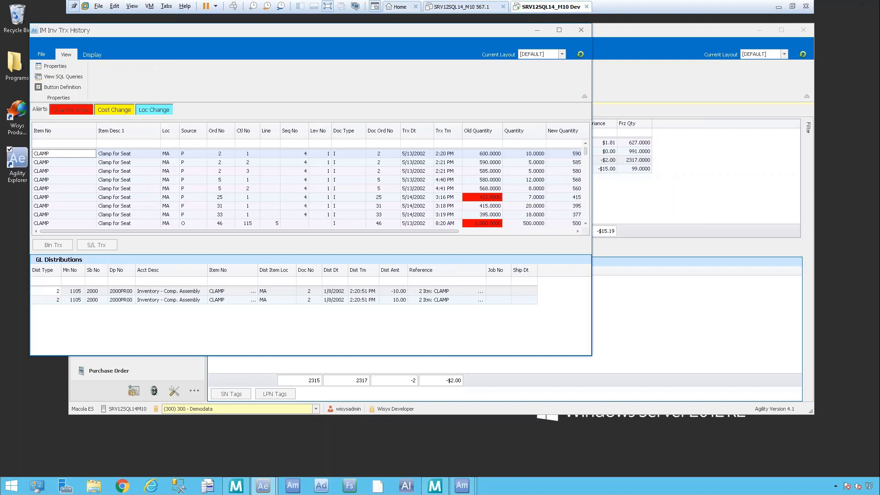
{"action": "left_click_drag", "start_coordinate": [586, 153], "coordinate": [586, 173]}
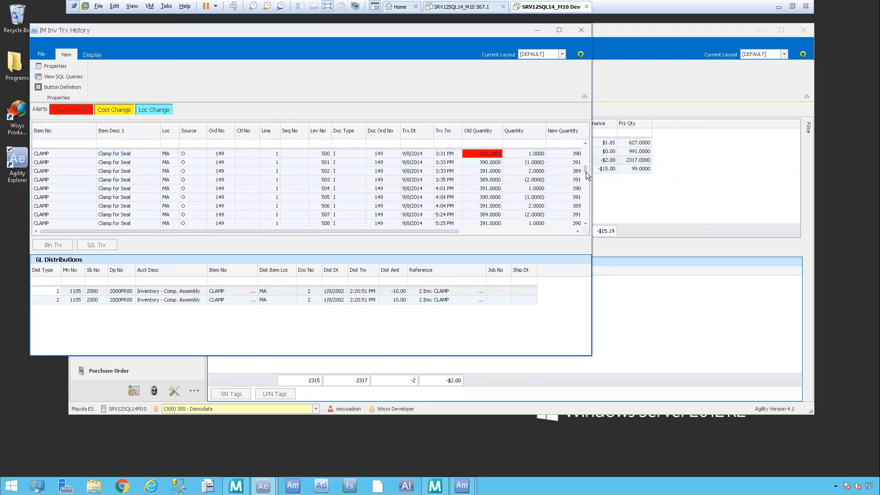
{"action": "left_click_drag", "start_coordinate": [592, 172], "coordinate": [589, 152]}
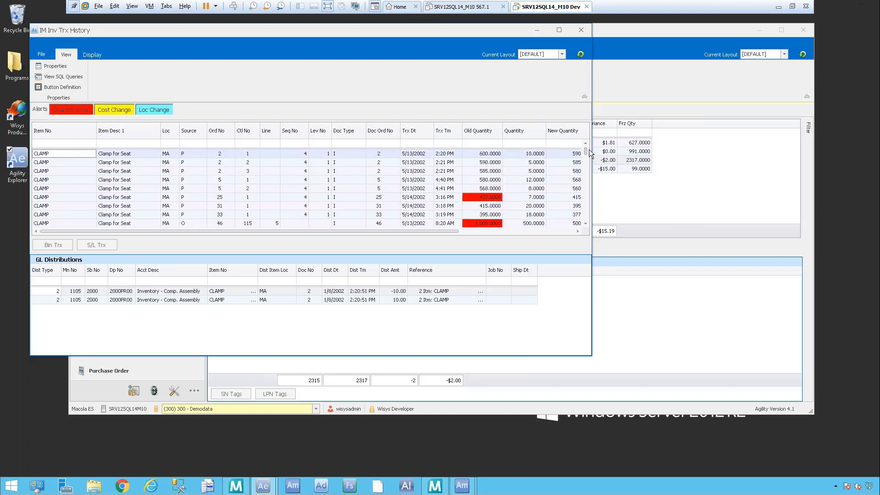
{"action": "left_click", "coordinate": [585, 224]}
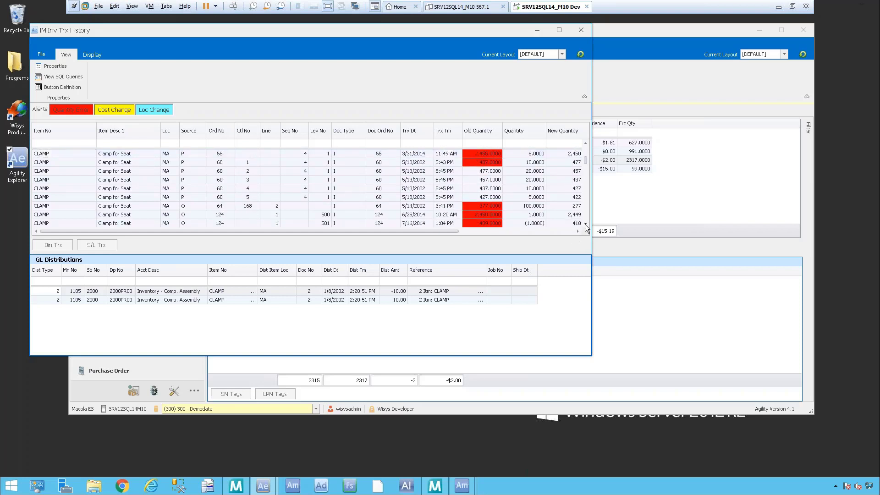
{"action": "left_click", "coordinate": [585, 224]}
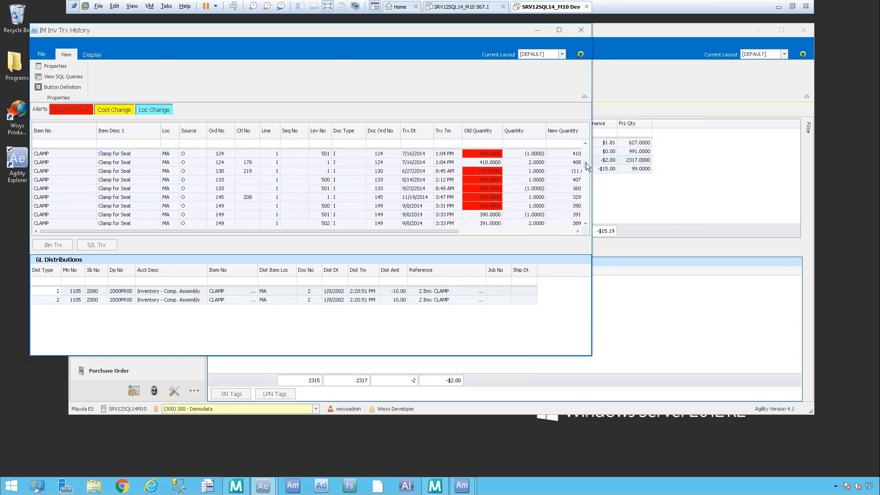
{"action": "left_click_drag", "start_coordinate": [586, 165], "coordinate": [583, 216]}
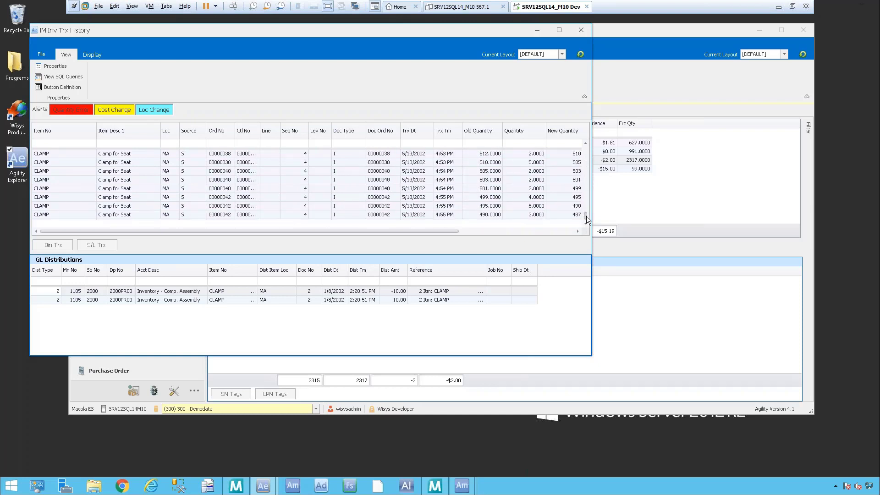
{"action": "left_click_drag", "start_coordinate": [586, 217], "coordinate": [589, 141]}
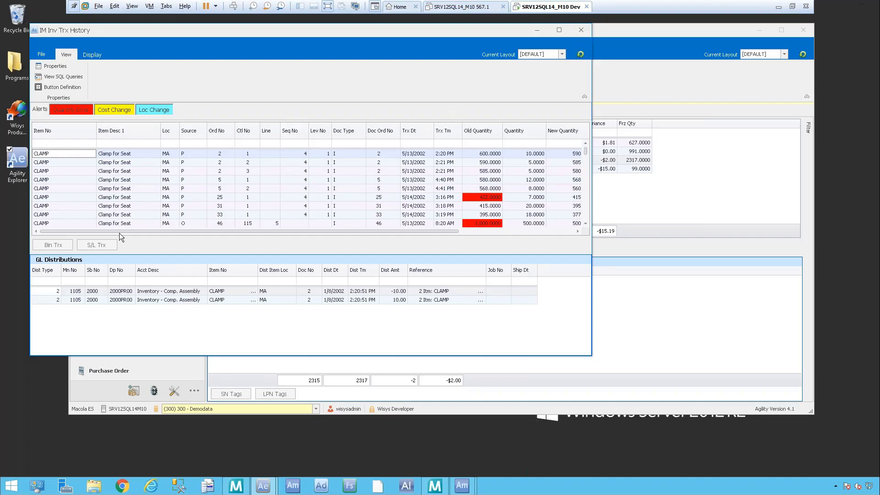
{"action": "left_click", "coordinate": [158, 197]}
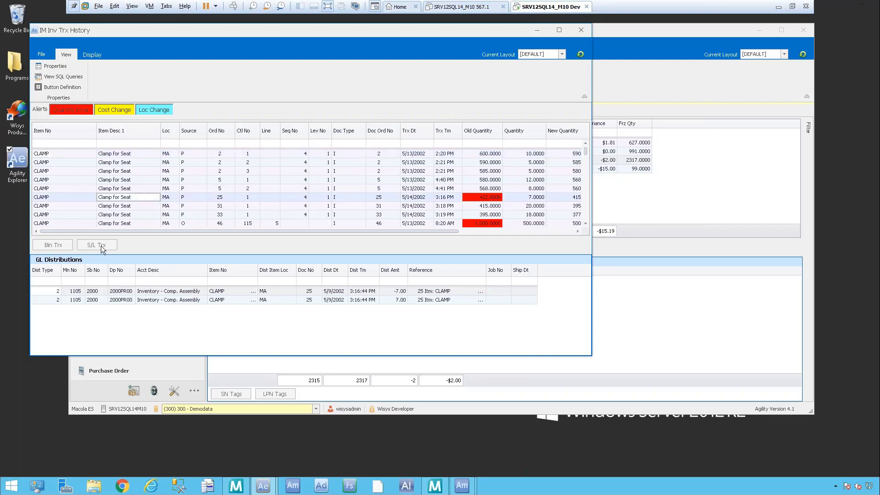
Step: Close the inventory transaction history and show the detail tag counts of item CHAINXT in the cost variance audit
{"action": "left_click", "coordinate": [580, 30]}
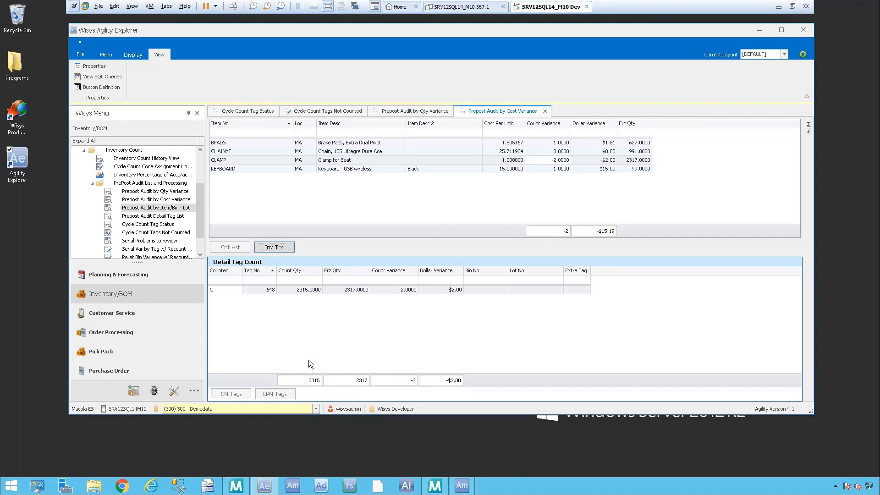
{"action": "left_click", "coordinate": [337, 152]}
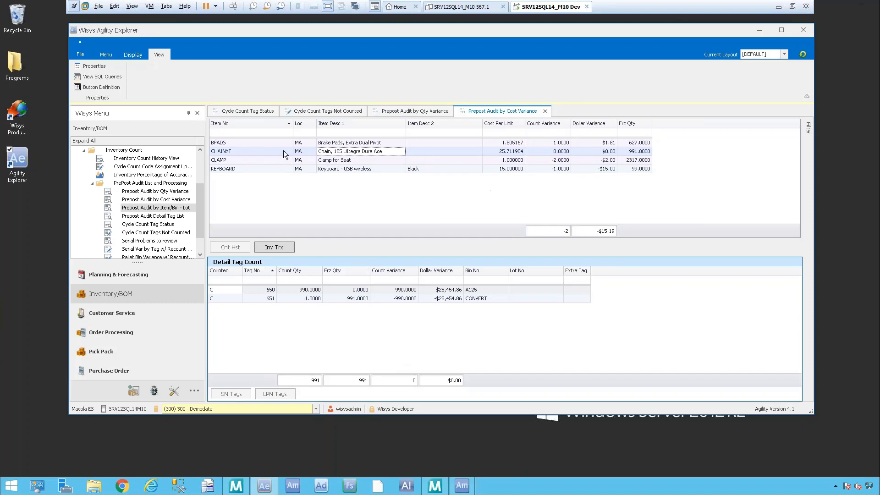
Step: Open the Prepost Audit Detail Tag List, remove and restore its grouping by Batch Group, and fully expand the groups
{"action": "left_click", "coordinate": [165, 216]}
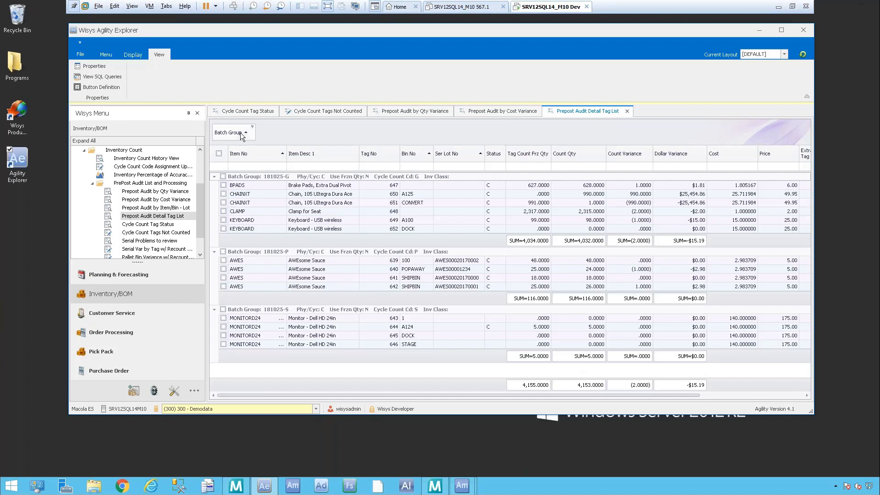
{"action": "mouse_move", "coordinate": [238, 138]}
{"action": "left_mouse_down"}
{"action": "mouse_move", "coordinate": [236, 160]}
{"action": "mouse_move", "coordinate": [232, 154]}
{"action": "left_mouse_up"}
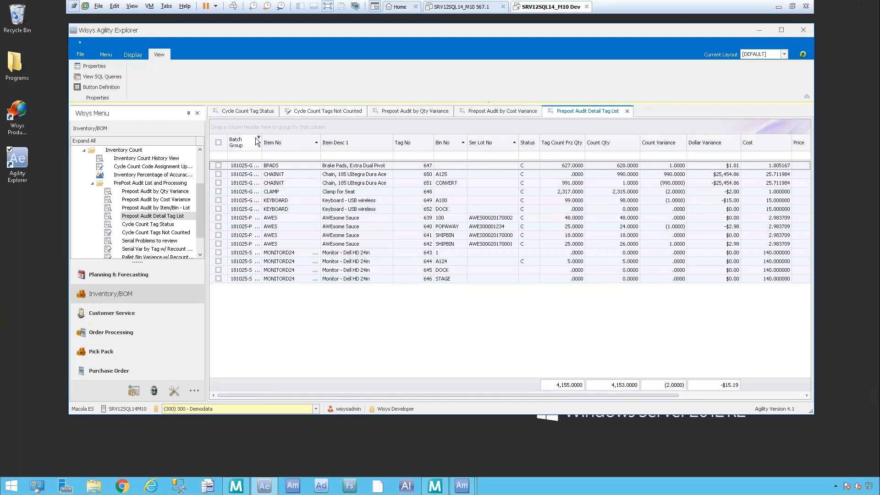
{"action": "left_click_drag", "start_coordinate": [245, 143], "coordinate": [243, 130]}
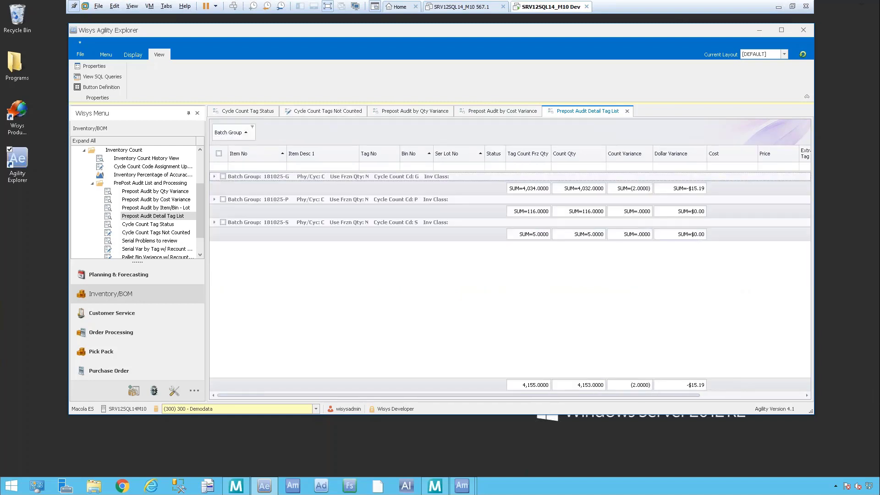
{"action": "right_click", "coordinate": [276, 128]}
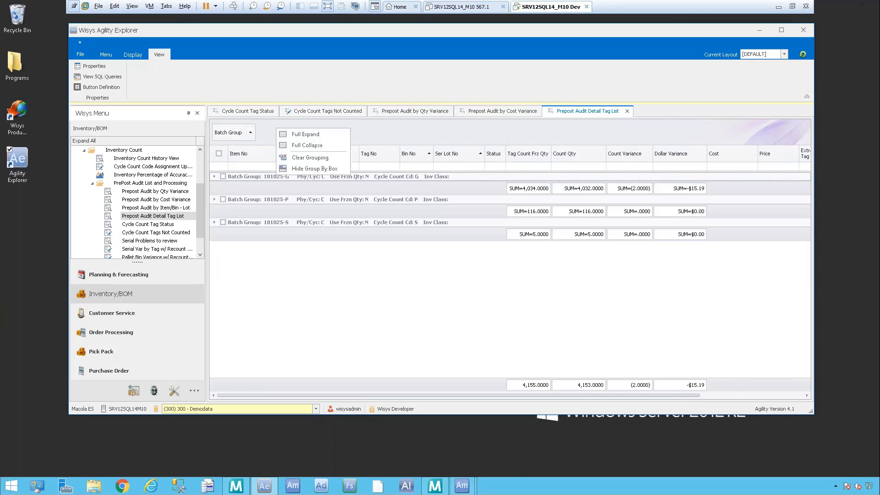
{"action": "left_click", "coordinate": [323, 135]}
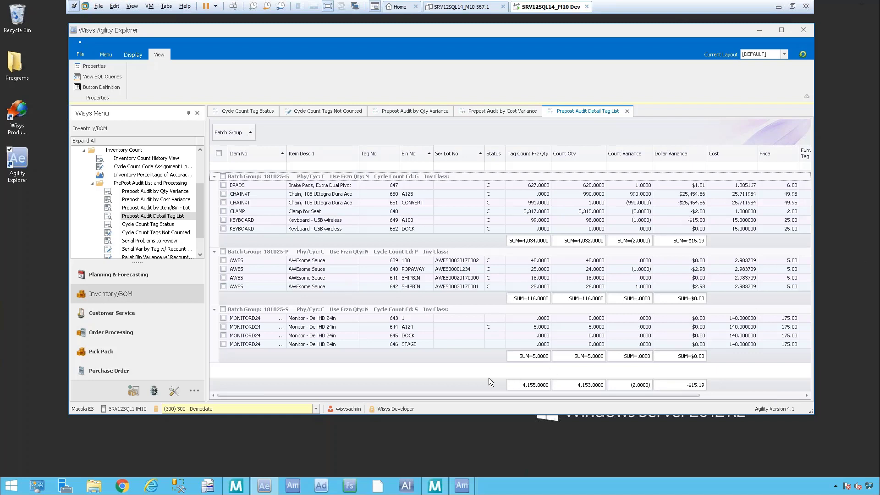
{"action": "left_click", "coordinate": [128, 56]}
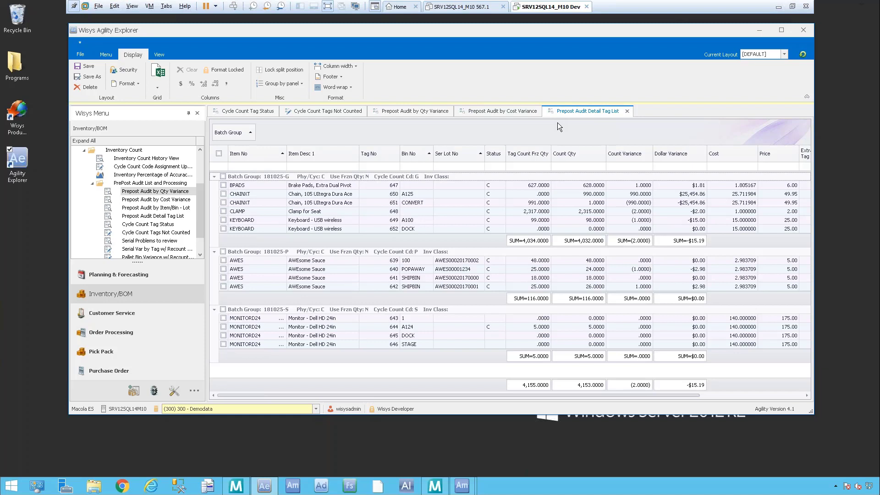
Step: Switch to Agility Mobile, open Cycle\Physical Count by Tag and select batch 181025-G
{"action": "mouse_move", "coordinate": [461, 485]}
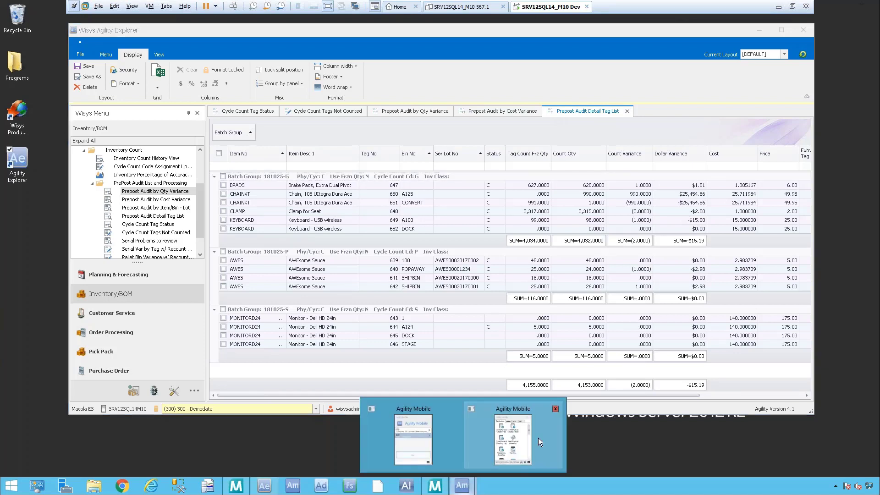
{"action": "left_click", "coordinate": [510, 433]}
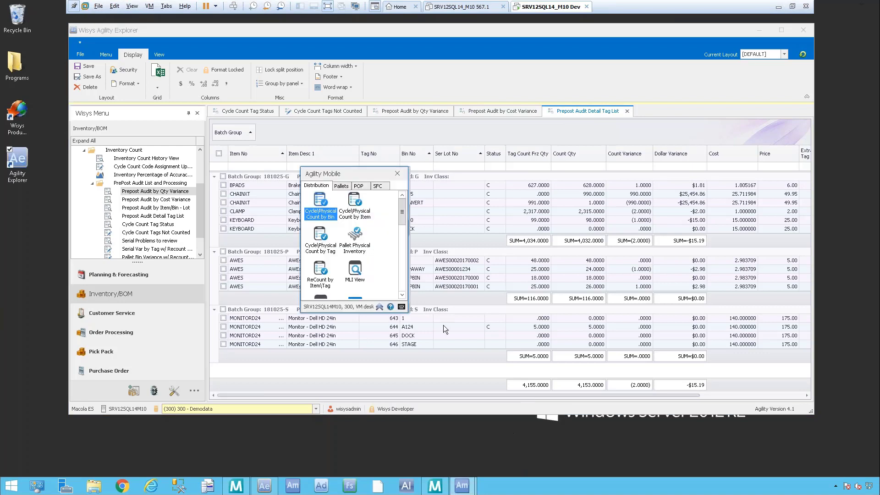
{"action": "left_click", "coordinate": [320, 251]}
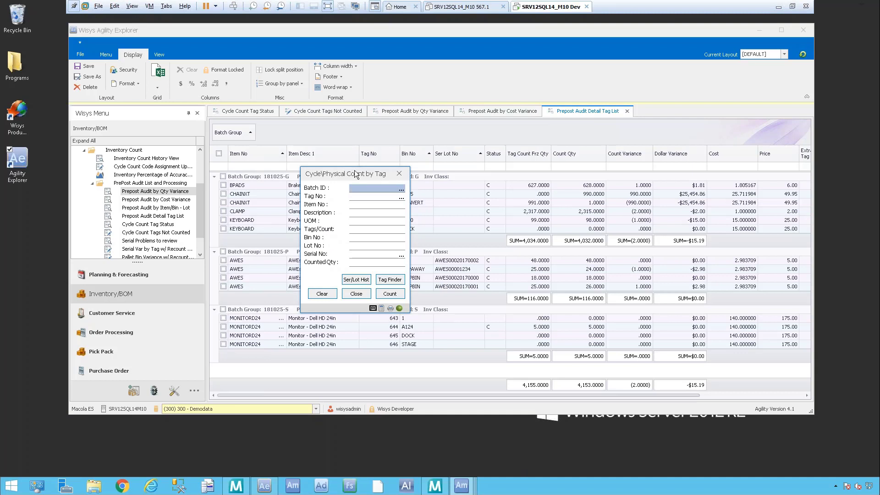
{"action": "left_click_drag", "start_coordinate": [576, 244], "coordinate": [563, 225]}
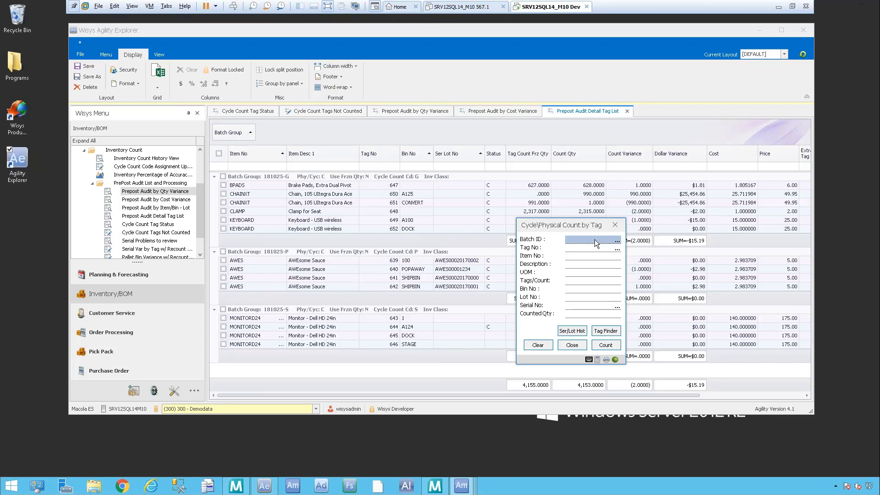
{"action": "left_click", "coordinate": [617, 241]}
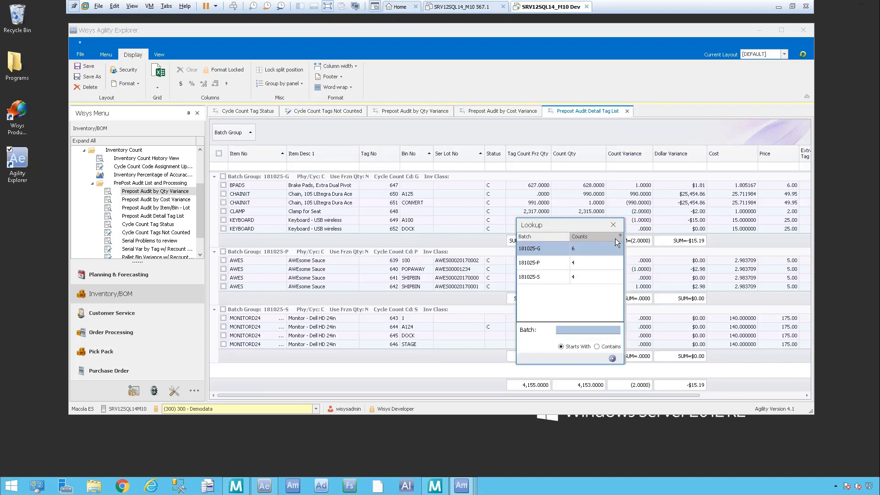
{"action": "double_click", "coordinate": [545, 247]}
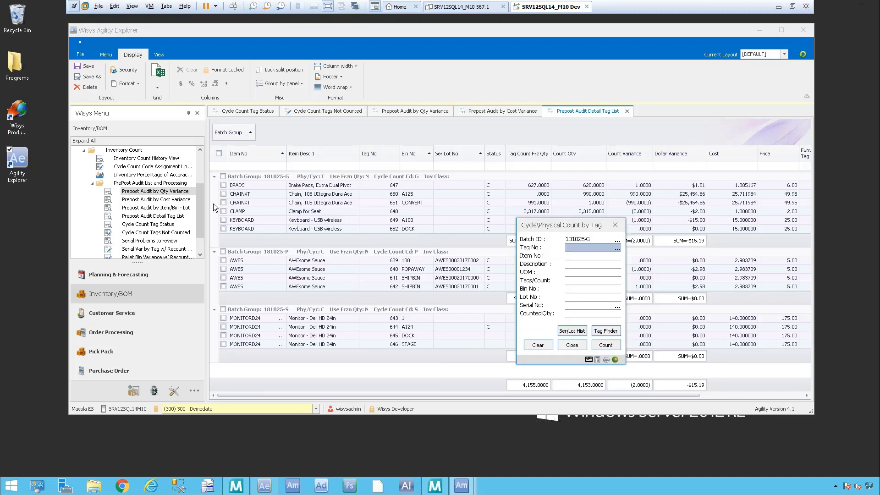
Step: Recount tag 647 with a counted quantity of 629, overwriting its count, and refresh the Prepost Audit Detail Tag List in Agility Explorer
{"action": "left_click", "coordinate": [617, 249]}
{"action": "double_click", "coordinate": [528, 252]}
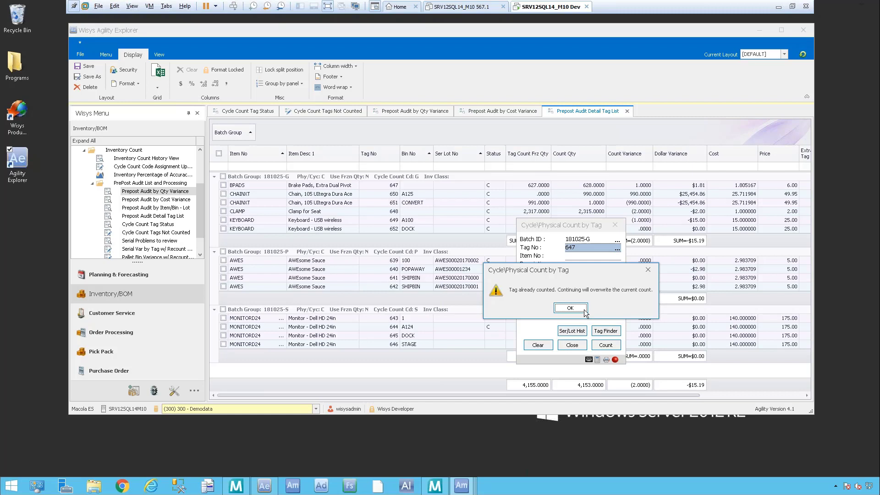
{"action": "left_click", "coordinate": [566, 309]}
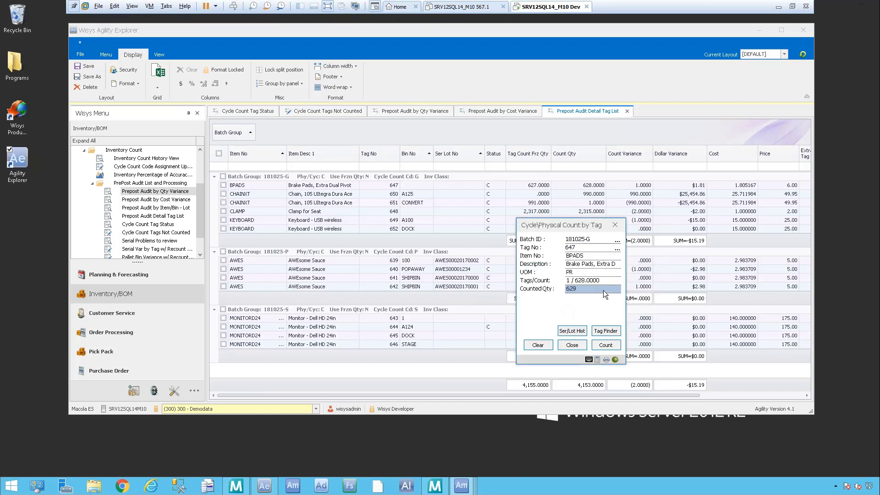
{"action": "left_click", "coordinate": [611, 346]}
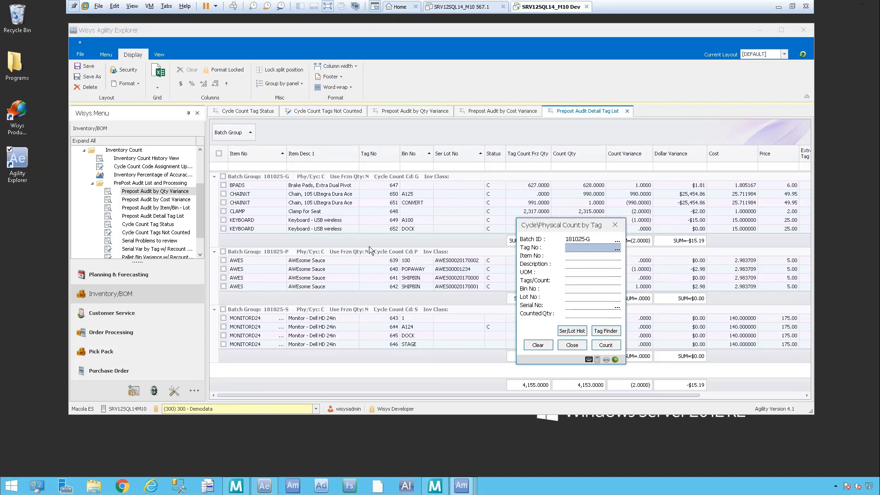
{"action": "key", "text": "Escape"}
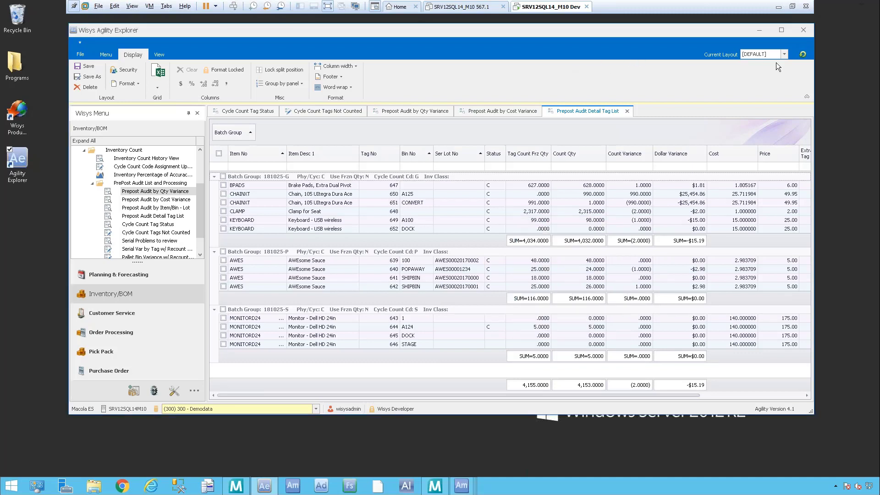
{"action": "left_click", "coordinate": [803, 54]}
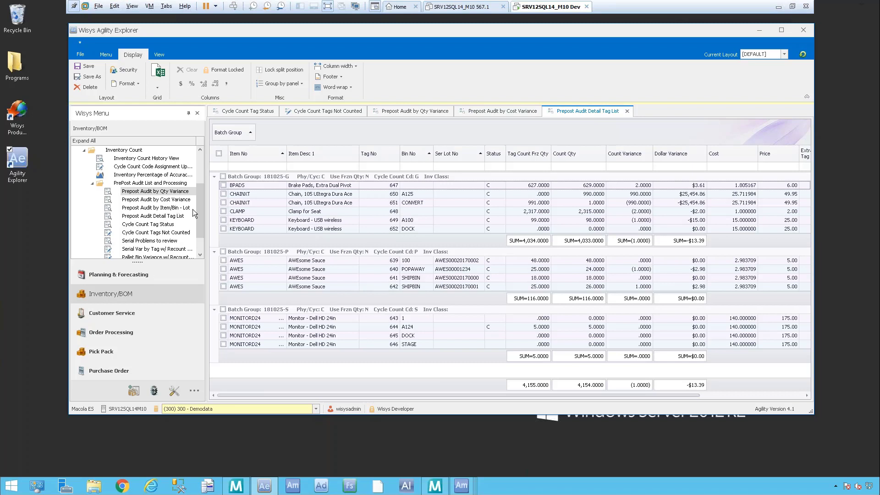
Step: Run Pallet Bin Variance w/ Recount Processing for batch 181025-P
{"action": "left_click_drag", "start_coordinate": [202, 197], "coordinate": [201, 220]}
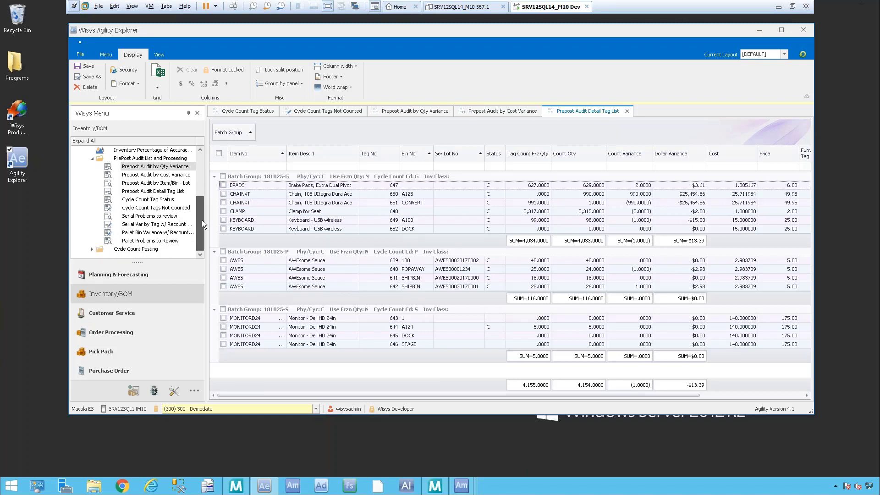
{"action": "left_click", "coordinate": [170, 233]}
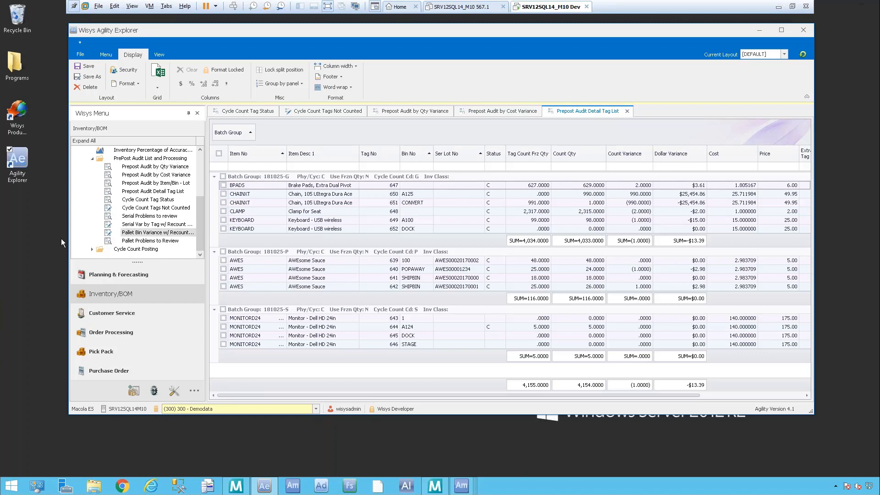
{"action": "left_click", "coordinate": [114, 225]}
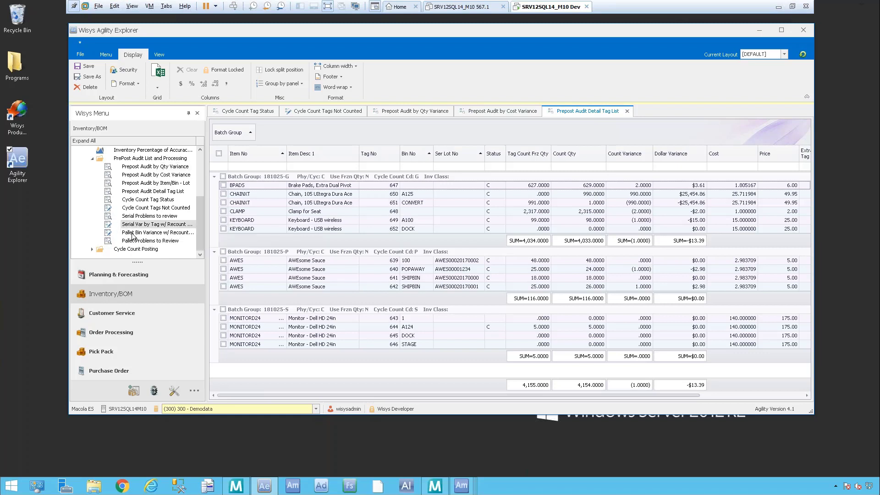
{"action": "left_click", "coordinate": [133, 233]}
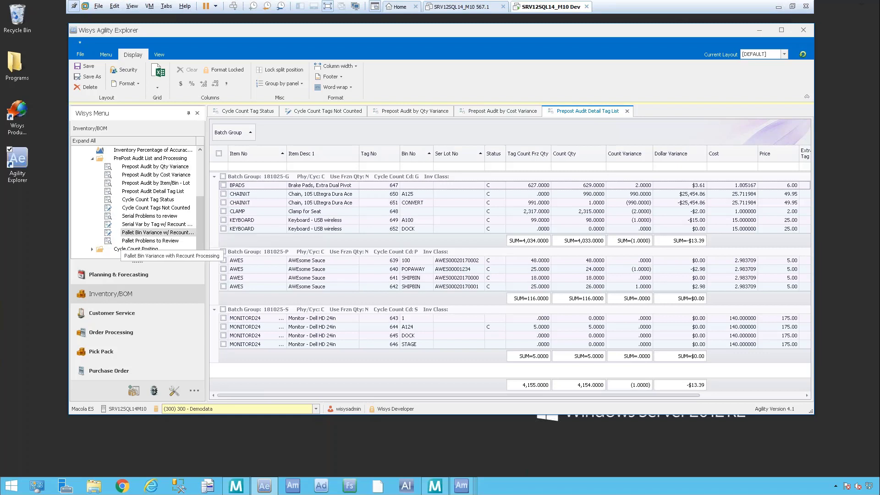
{"action": "double_click", "coordinate": [149, 234]}
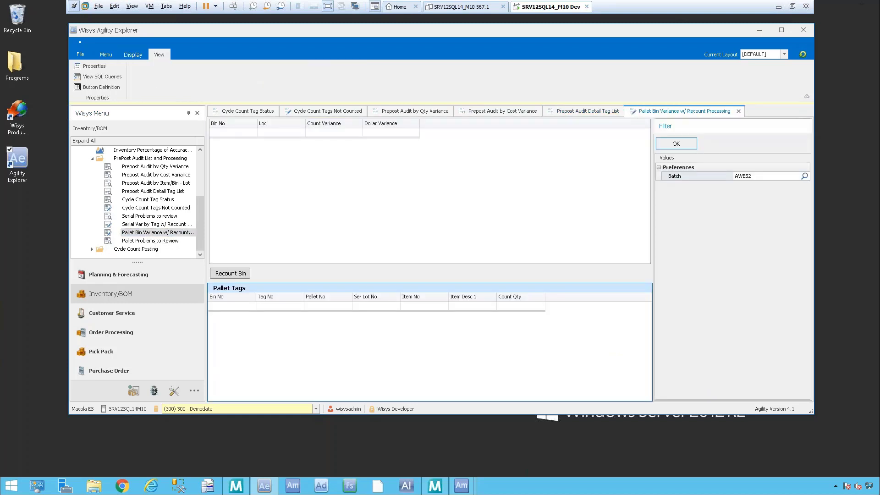
{"action": "left_click", "coordinate": [805, 176]}
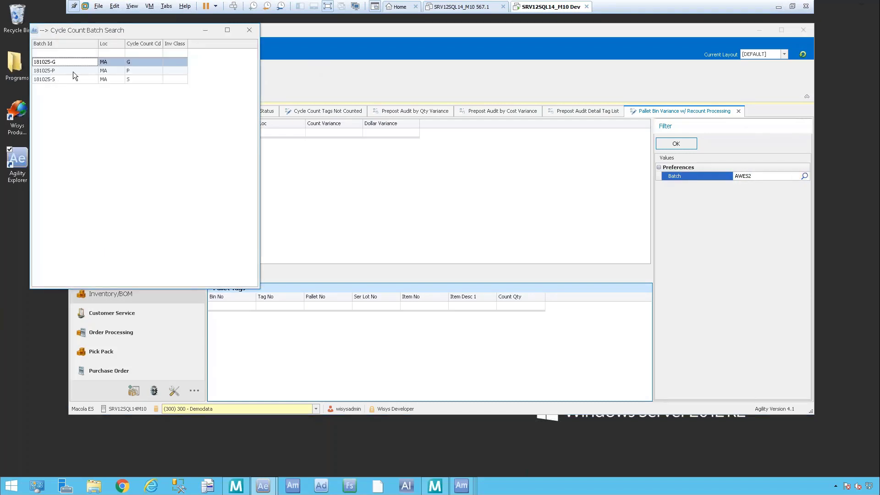
{"action": "double_click", "coordinate": [74, 72]}
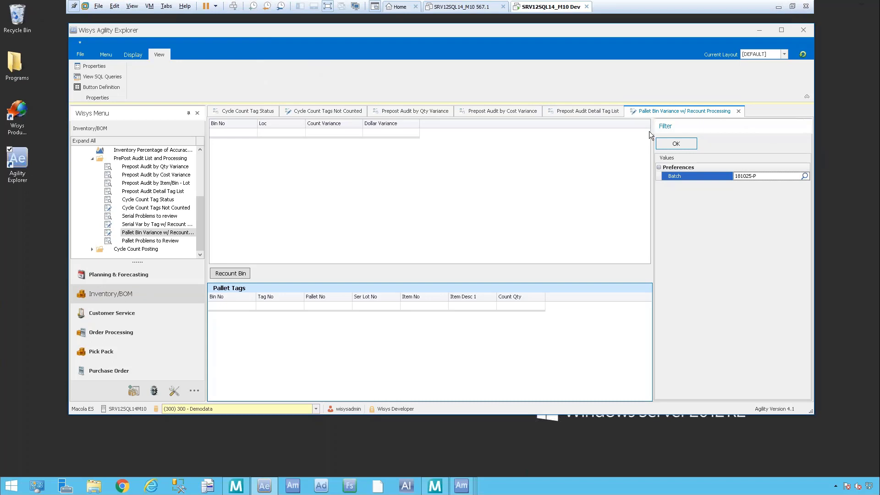
{"action": "left_click", "coordinate": [677, 143]}
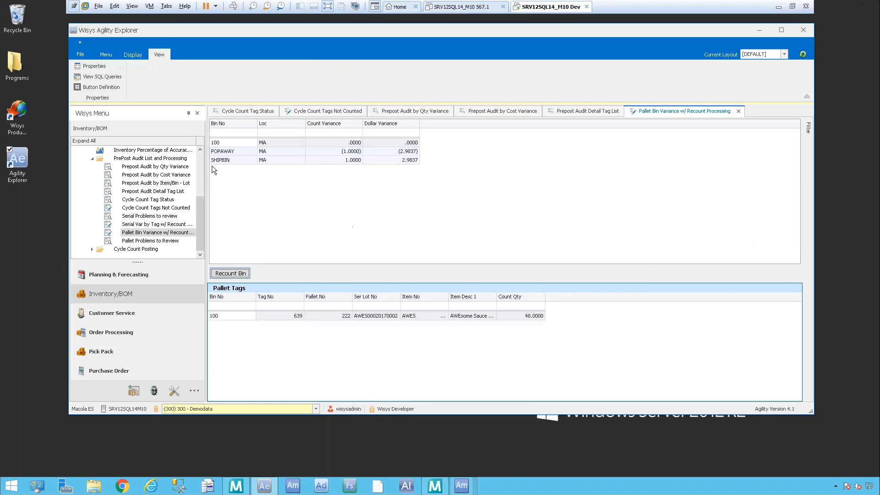
Step: Review the pallet tags of bins 100, POPAWAY and SHIPBIN, and check which additional columns the Pallet Tags grid offers
{"action": "left_click", "coordinate": [248, 142]}
{"action": "left_click", "coordinate": [232, 153]}
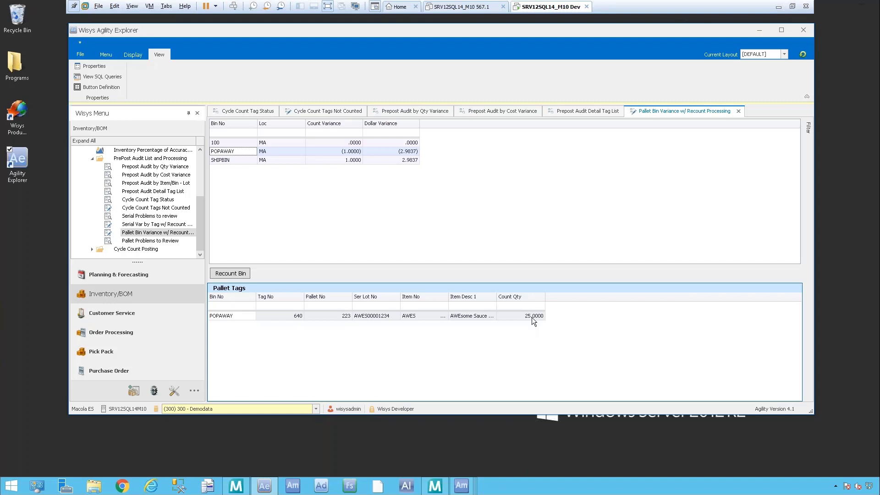
{"action": "right_click", "coordinate": [573, 297]}
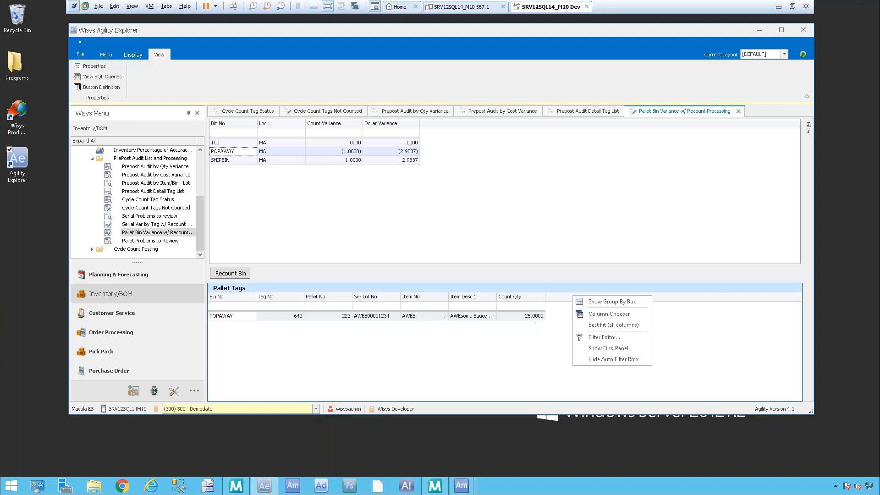
{"action": "left_click", "coordinate": [591, 313]}
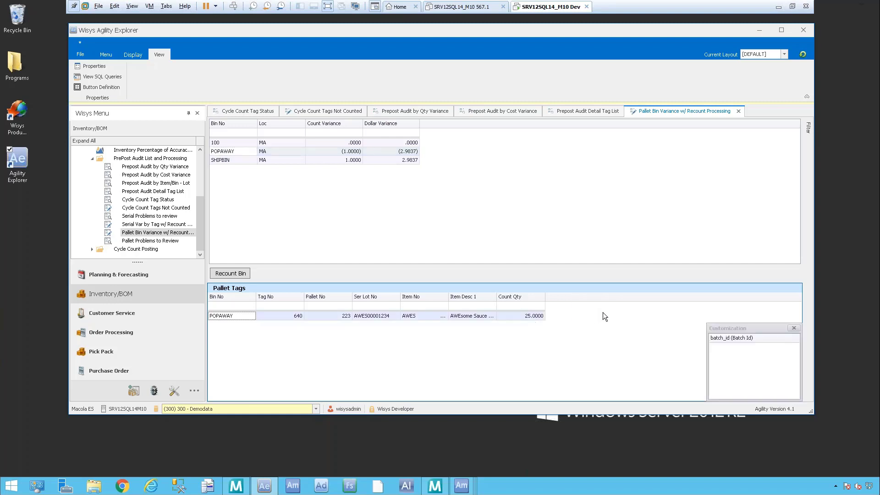
{"action": "left_click", "coordinate": [794, 328]}
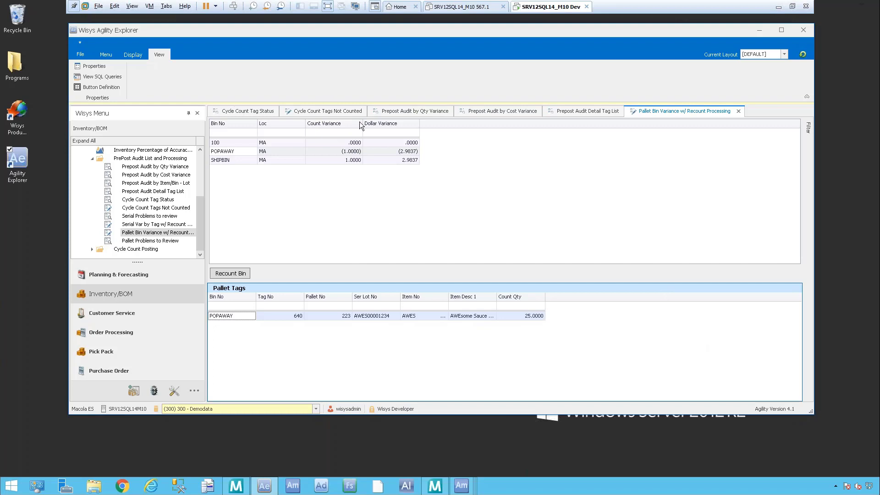
{"action": "left_click", "coordinate": [229, 158]}
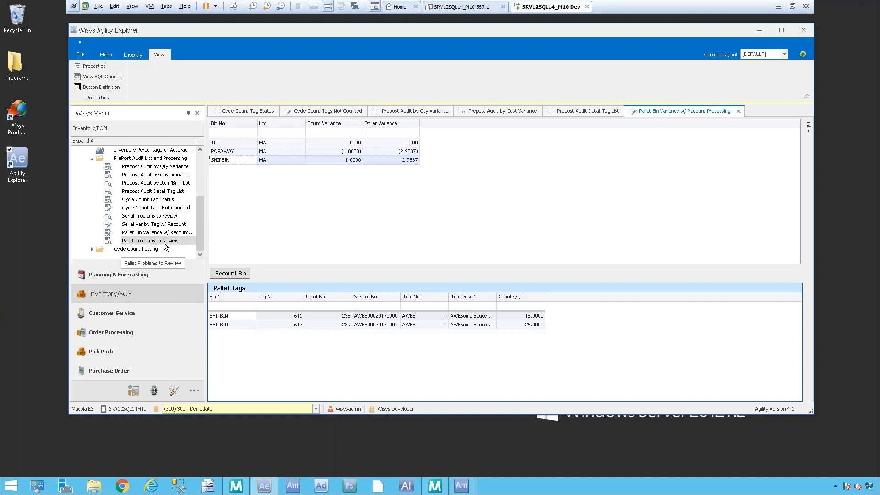
Step: Run Pallet Problems to Review for batch 181025-P and widen the ser_lot_no column of the Tag Item List Detail grid
{"action": "left_click", "coordinate": [177, 239]}
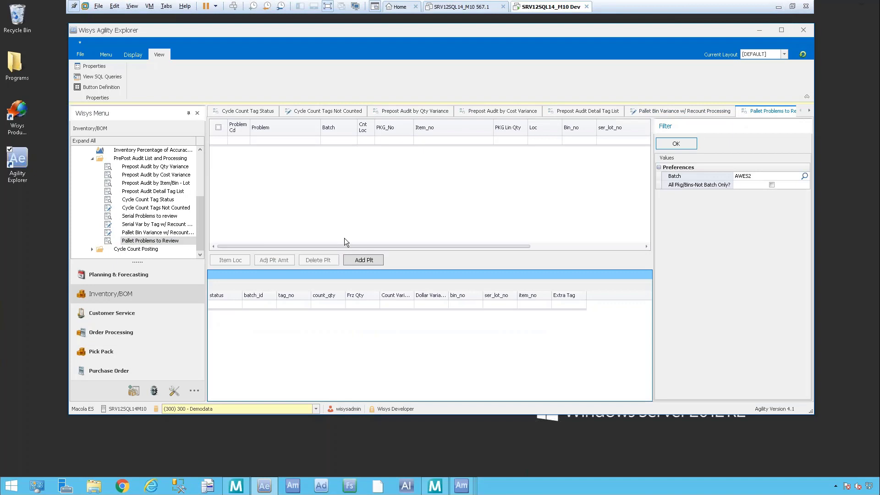
{"action": "left_click", "coordinate": [804, 177]}
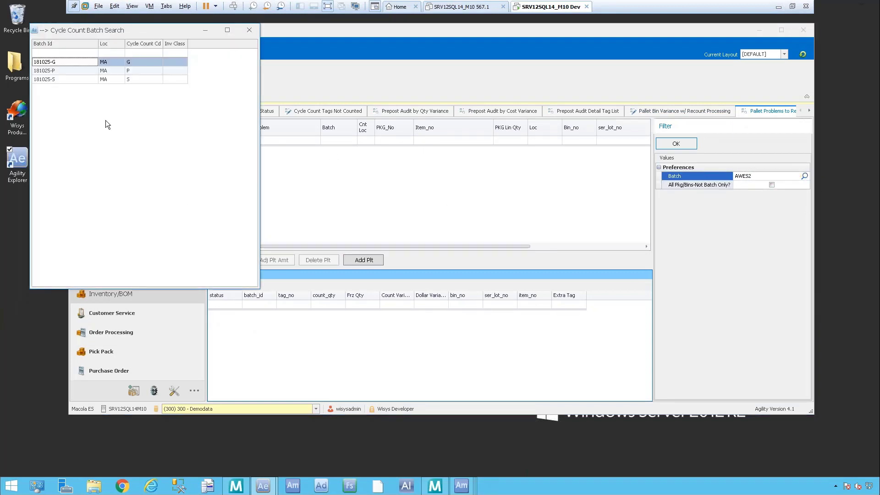
{"action": "double_click", "coordinate": [89, 71]}
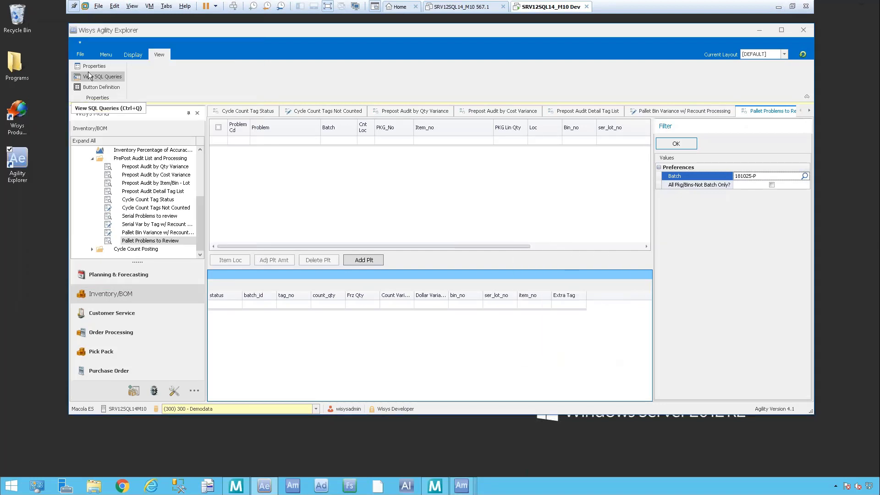
{"action": "left_click", "coordinate": [677, 144]}
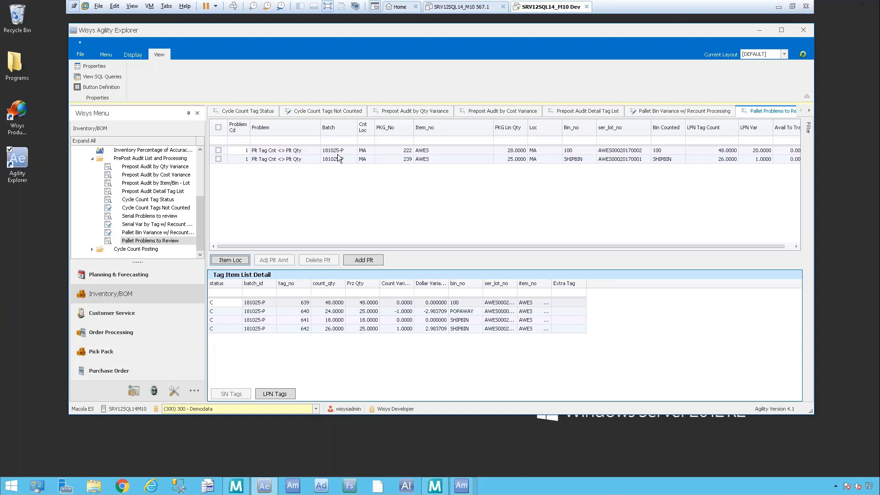
{"action": "left_click", "coordinate": [448, 150]}
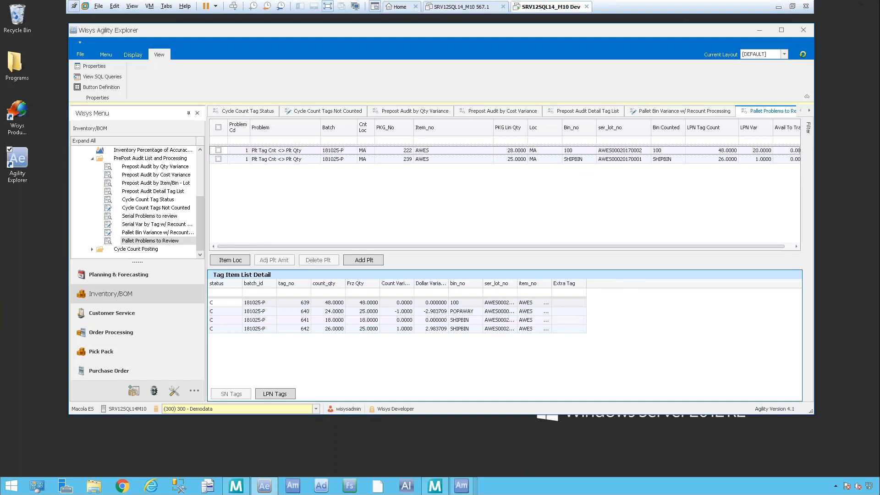
{"action": "left_click_drag", "start_coordinate": [517, 284], "coordinate": [540, 283]}
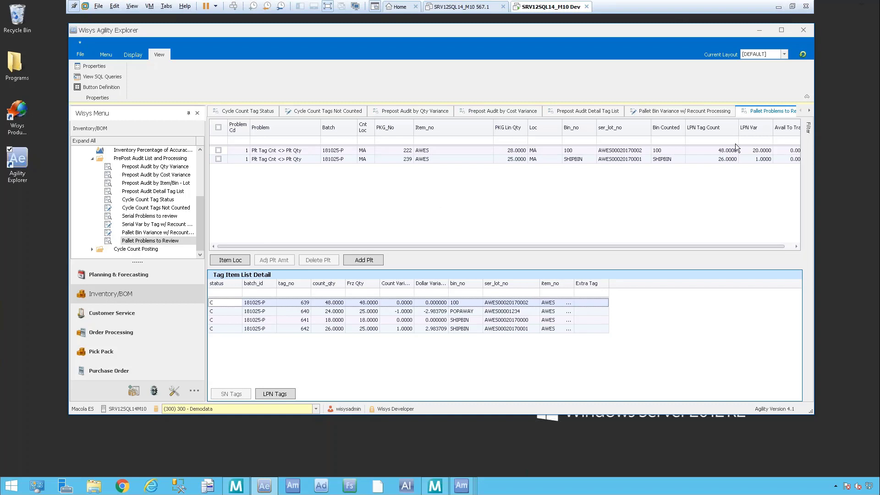
Step: Check which pallet actions are available with and without pallet 222 selected, and view the Add Plt form without adding a pallet
{"action": "left_click", "coordinate": [219, 150]}
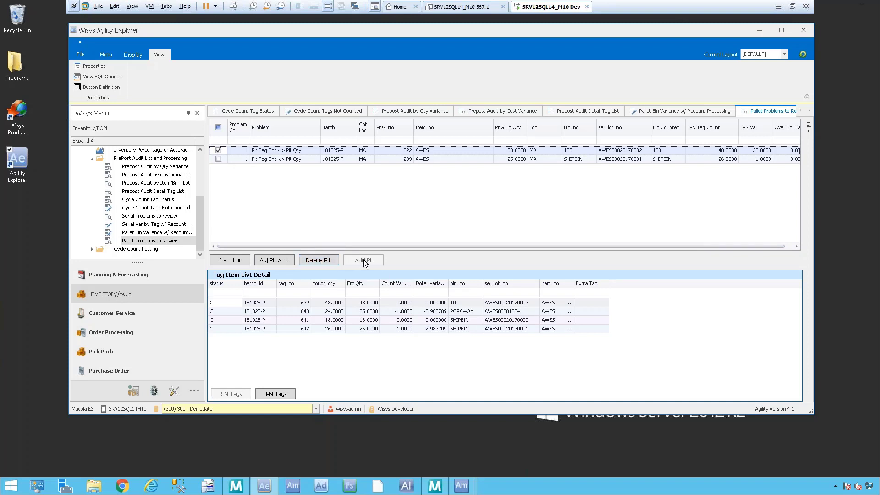
{"action": "left_click", "coordinate": [218, 150]}
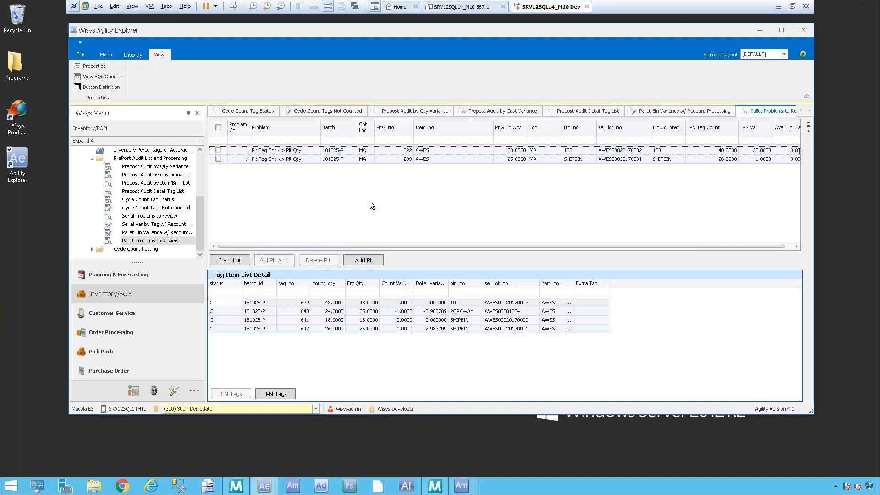
{"action": "left_click", "coordinate": [370, 260]}
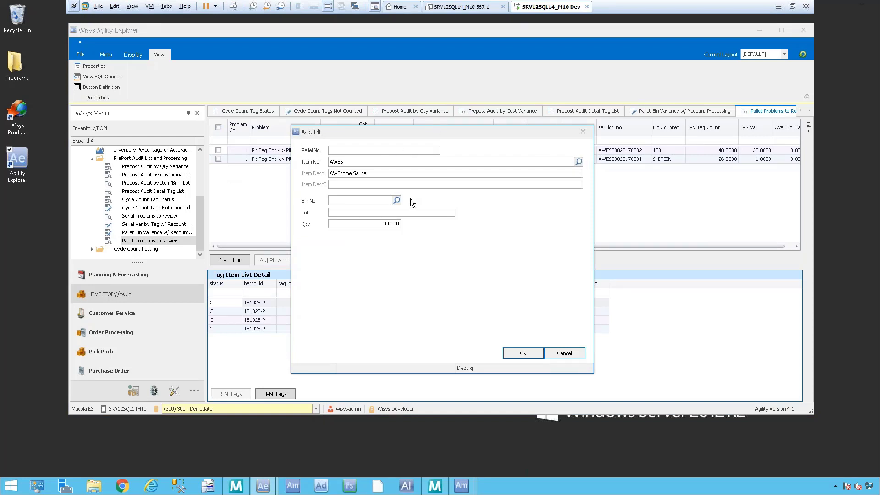
{"action": "left_click", "coordinate": [574, 354]}
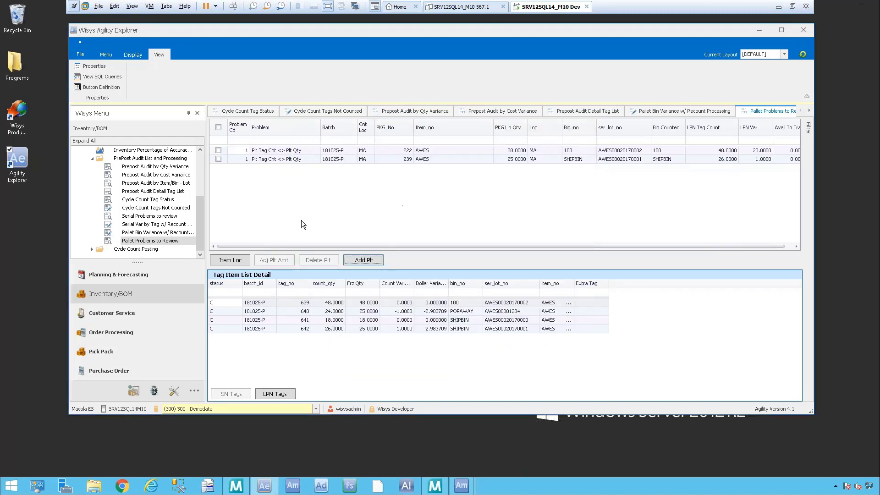
Step: Try to adjust pallets 222 and 239 together to their tag counted quantities, and refresh the pallet problem list
{"action": "left_click", "coordinate": [219, 150]}
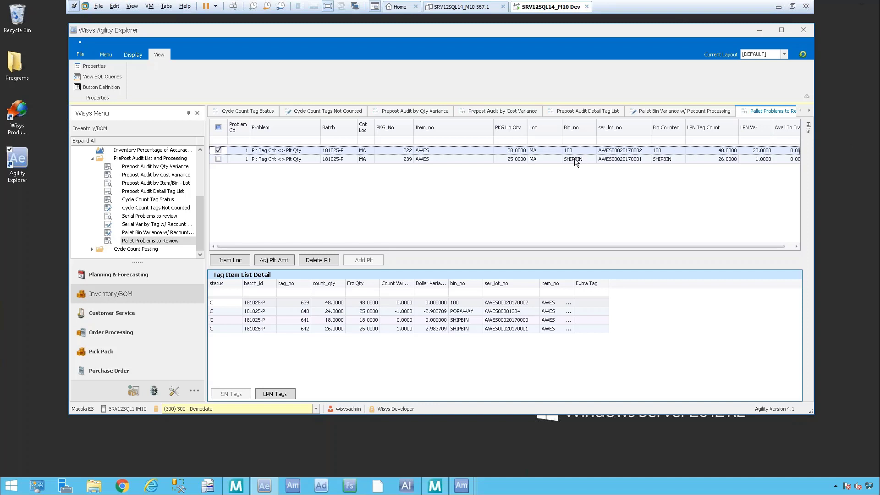
{"action": "left_click", "coordinate": [219, 158]}
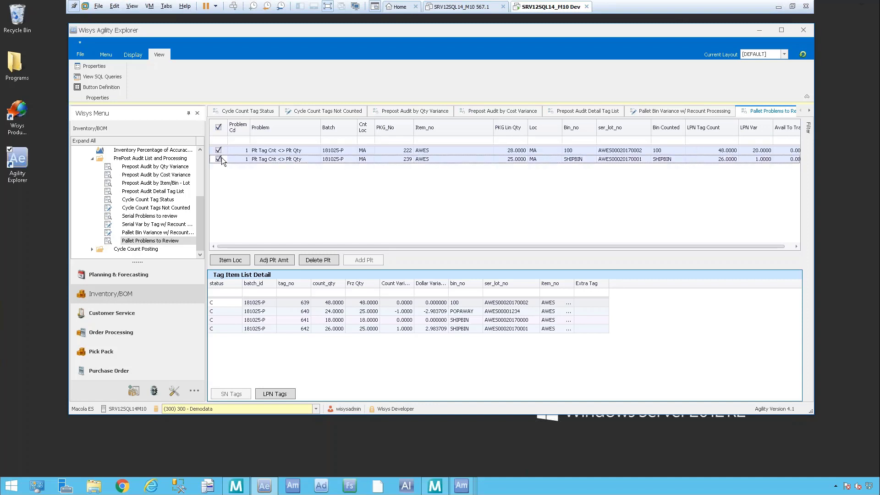
{"action": "left_click", "coordinate": [274, 260]}
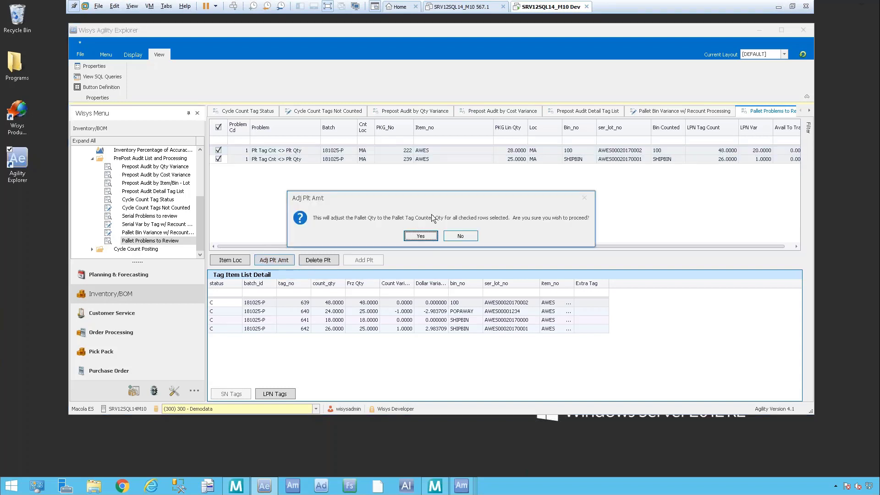
{"action": "left_click", "coordinate": [419, 237]}
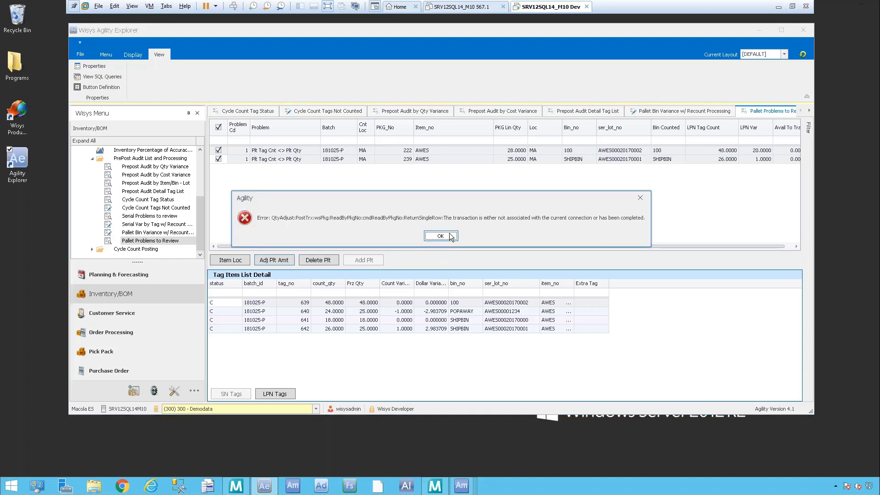
{"action": "left_click", "coordinate": [441, 236]}
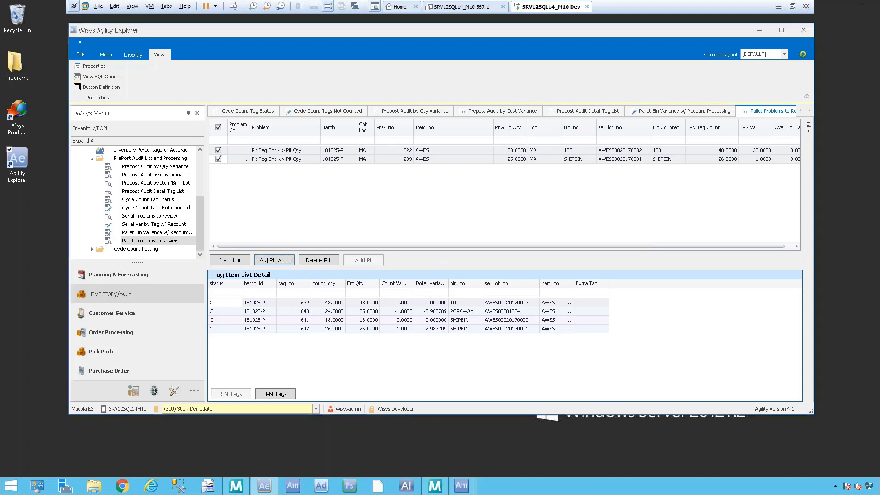
{"action": "left_click", "coordinate": [803, 55]}
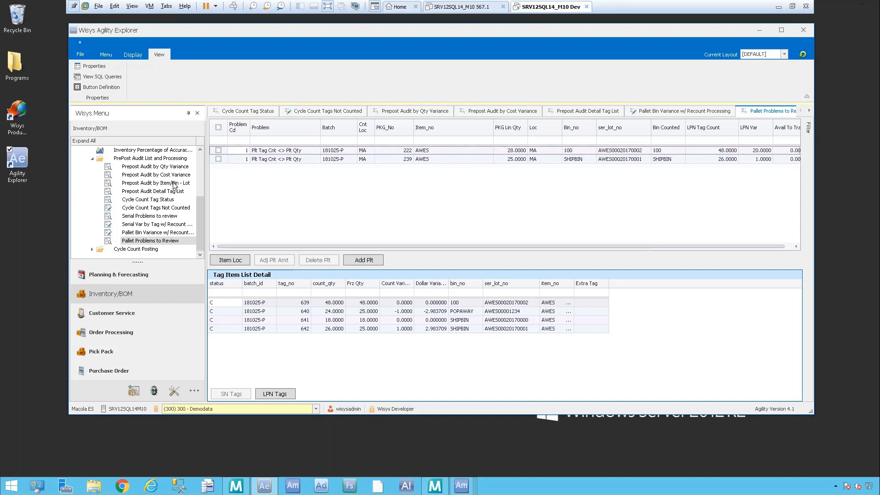
Step: Adjust the quantities of pallets 222 and 239 to their tag counted quantities, one pallet at a time
{"action": "left_click", "coordinate": [218, 151]}
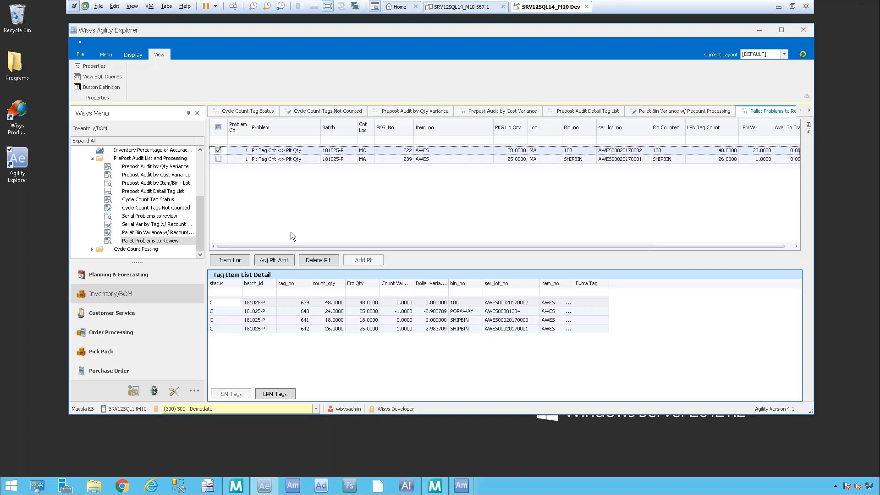
{"action": "left_click", "coordinate": [289, 260]}
{"action": "left_click", "coordinate": [432, 234]}
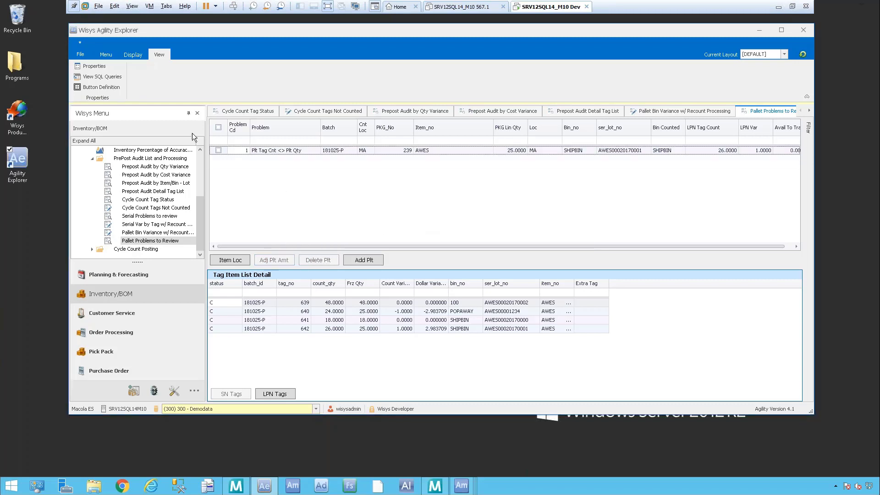
{"action": "left_click", "coordinate": [218, 150]}
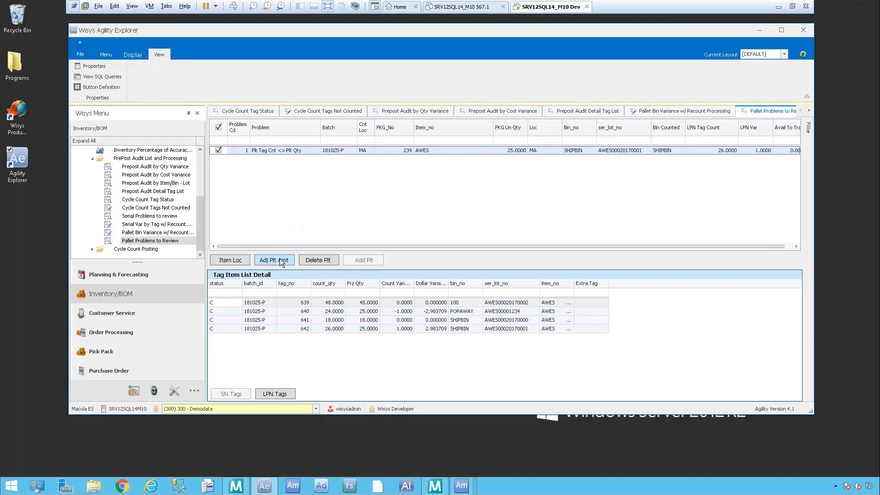
{"action": "left_click", "coordinate": [282, 260]}
{"action": "left_click", "coordinate": [425, 238]}
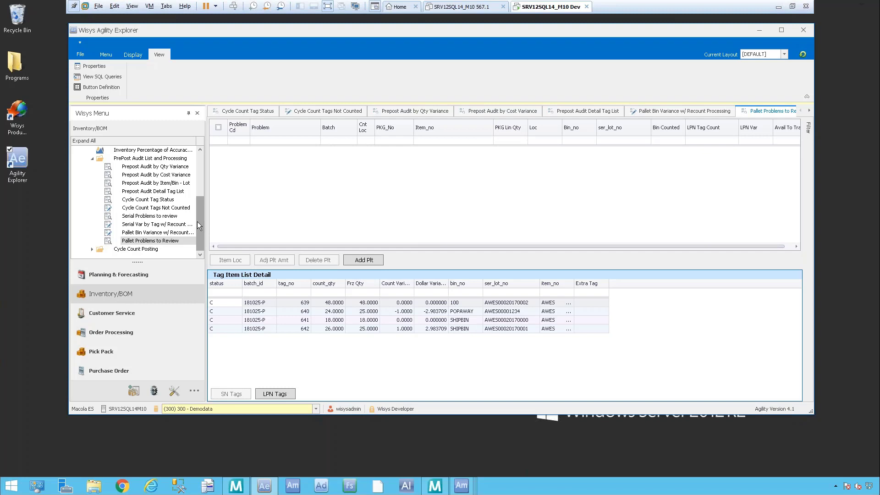
Step: Run Pallet Counts To Post from Cycle Count Posting for batch 181025-P and compare it with Pallet Problems to Review
{"action": "left_click", "coordinate": [132, 55]}
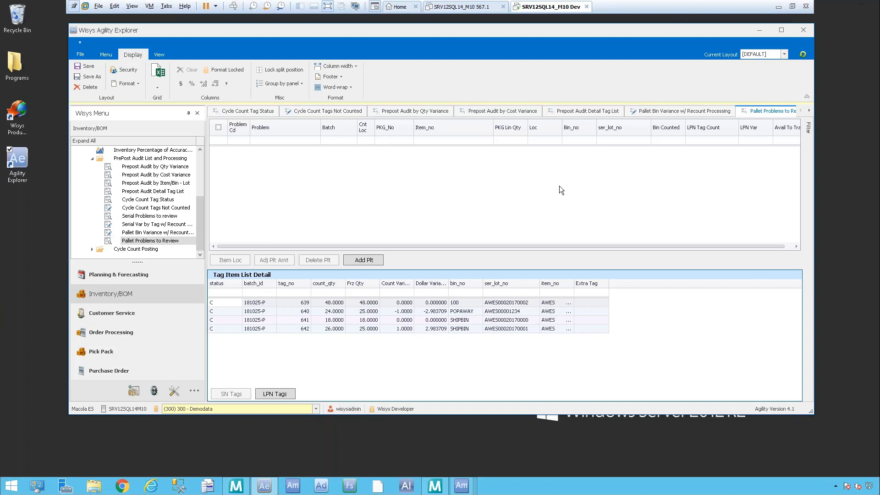
{"action": "left_click", "coordinate": [110, 252]}
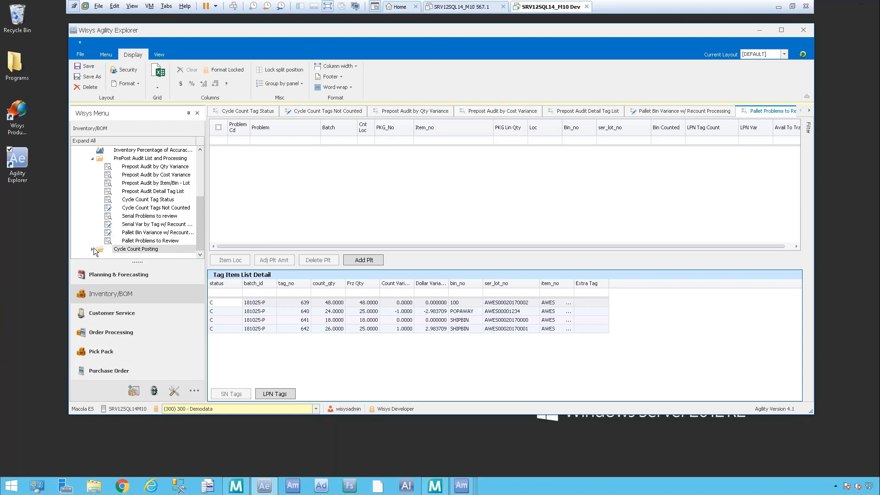
{"action": "left_click", "coordinate": [92, 249]}
{"action": "left_click", "coordinate": [124, 233]}
{"action": "left_click_drag", "start_coordinate": [200, 204], "coordinate": [202, 234]}
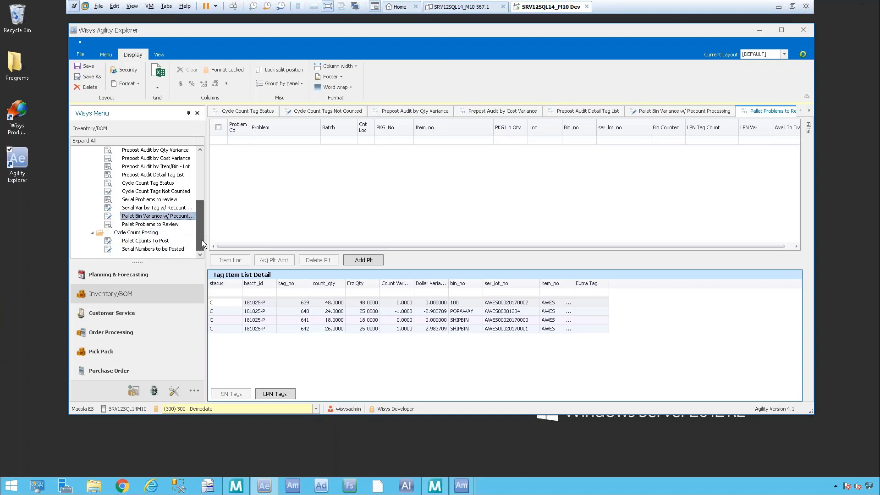
{"action": "left_click", "coordinate": [142, 243]}
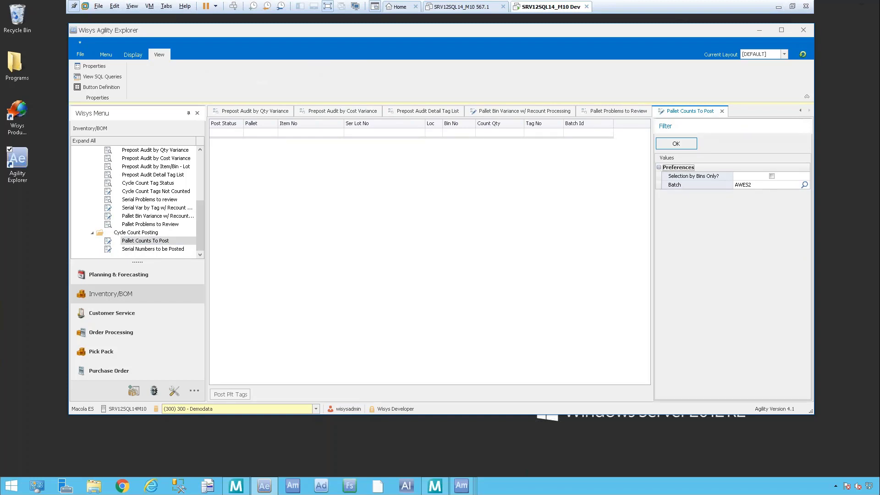
{"action": "left_click", "coordinate": [804, 184]}
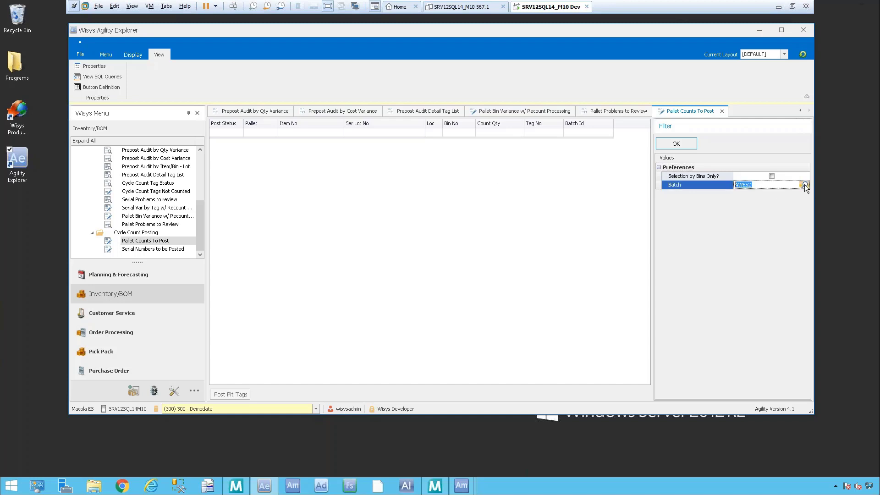
{"action": "left_click", "coordinate": [804, 184]}
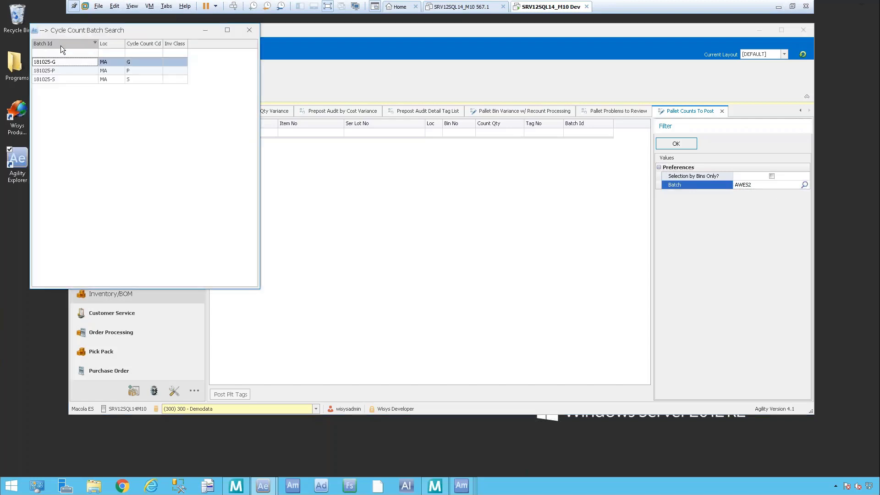
{"action": "double_click", "coordinate": [63, 70]}
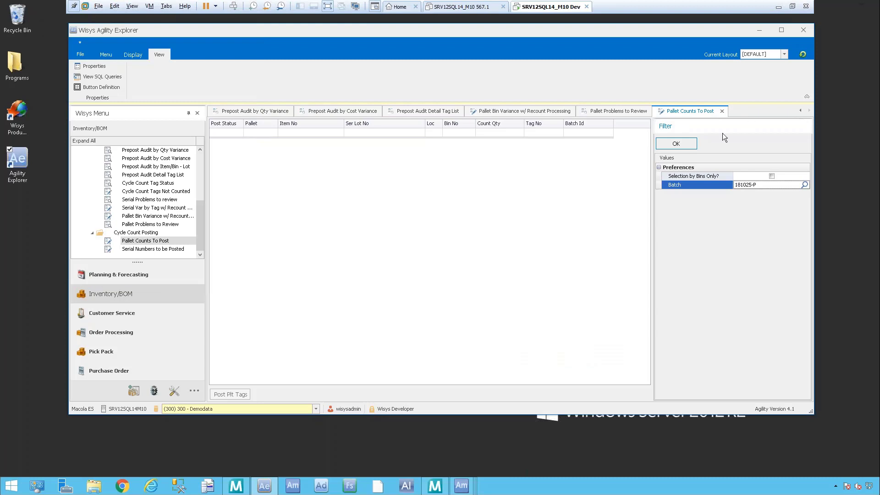
{"action": "left_click", "coordinate": [676, 144]}
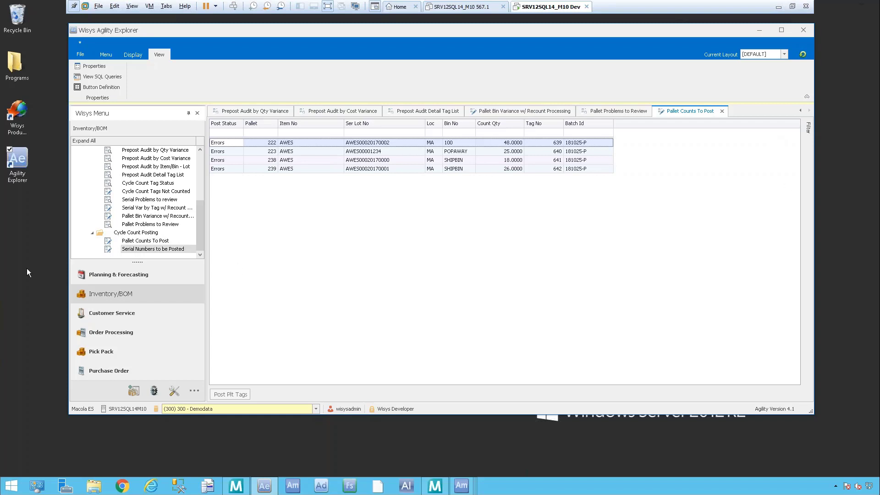
{"action": "left_click", "coordinate": [609, 111]}
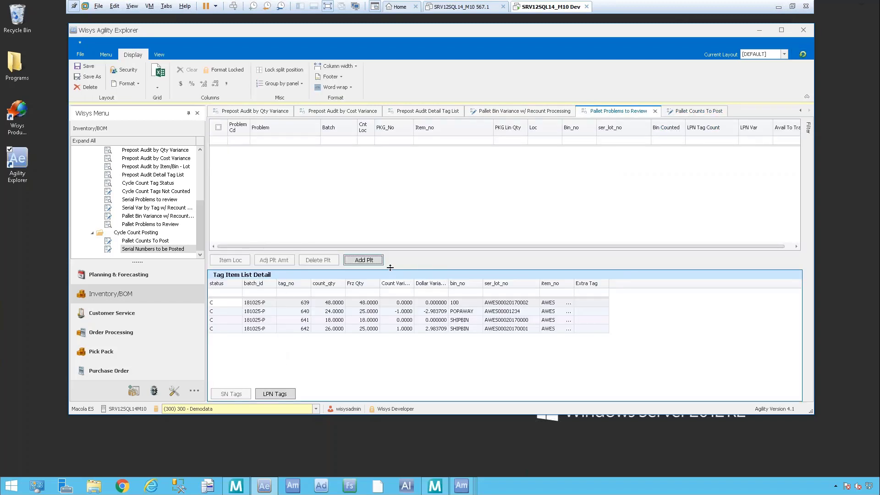
{"action": "left_click", "coordinate": [700, 112]}
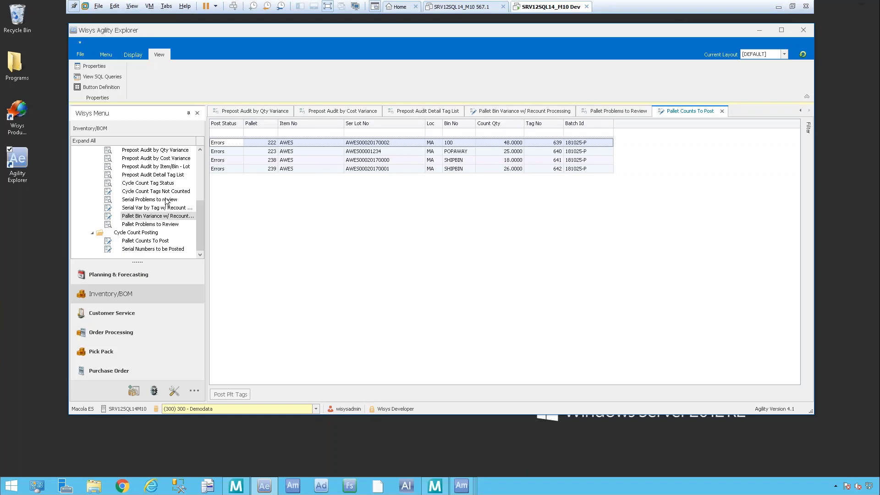
Step: Close all open views and open Serial Problems to review on its own
{"action": "double_click", "coordinate": [166, 200]}
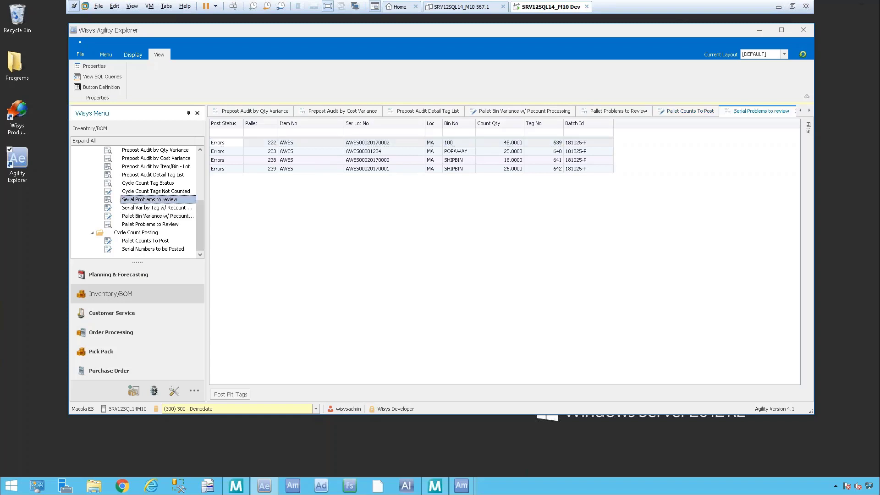
{"action": "left_click", "coordinate": [133, 55]}
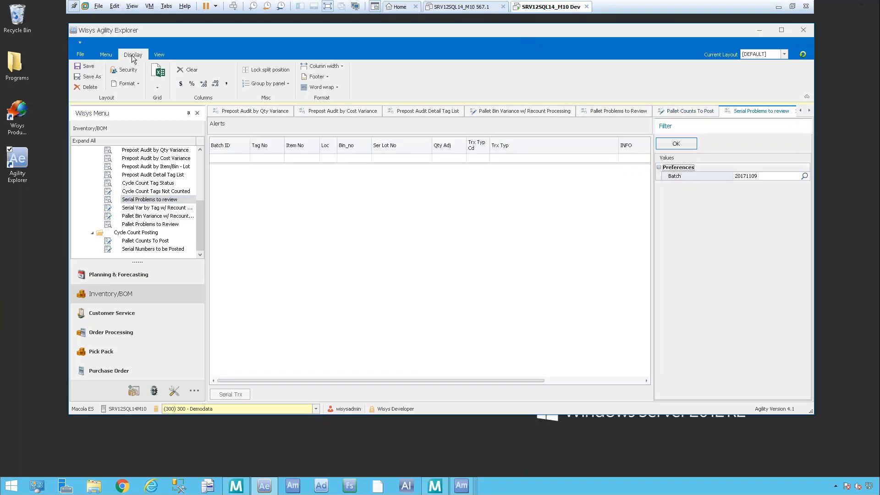
{"action": "left_click", "coordinate": [106, 55]}
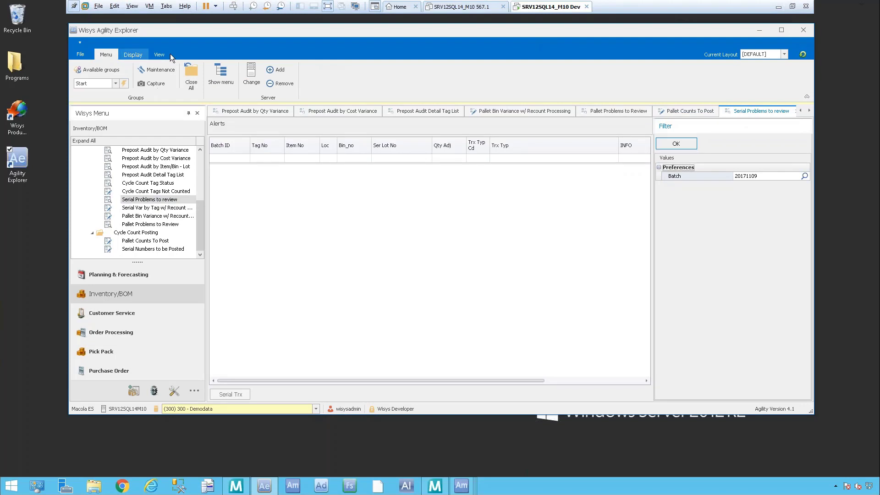
{"action": "left_click", "coordinate": [190, 87]}
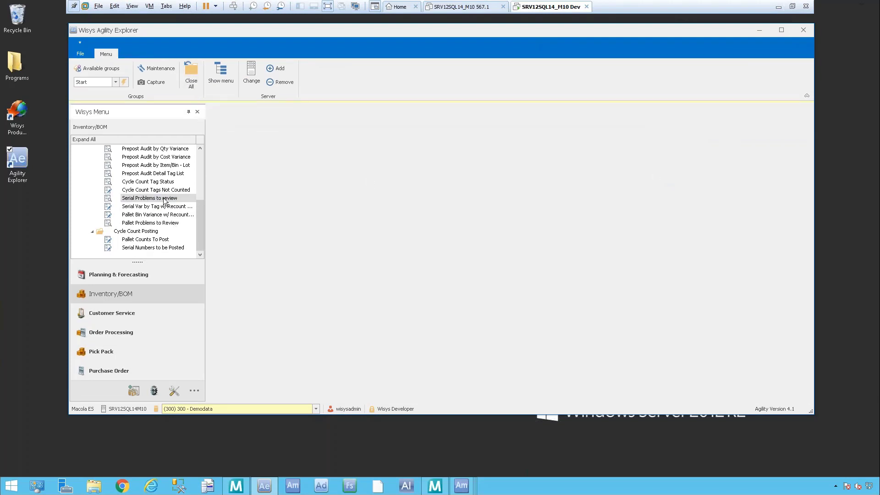
{"action": "double_click", "coordinate": [164, 198]}
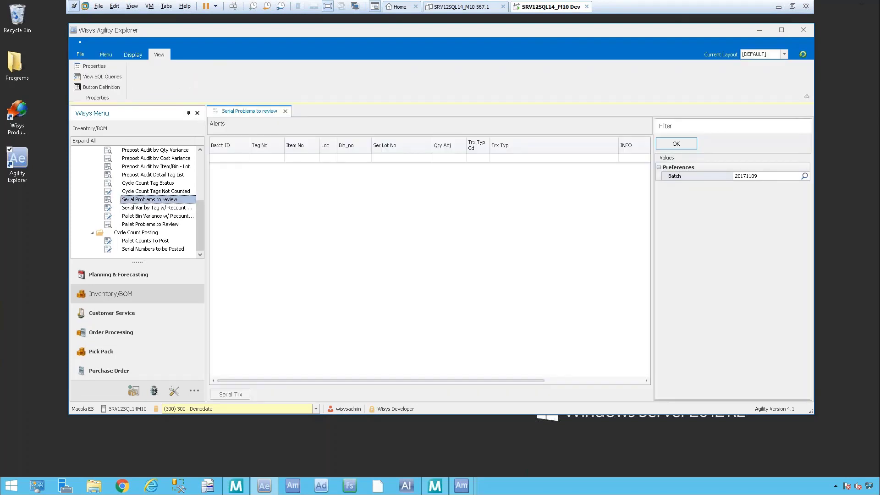
Step: Run Serial Problems to review for batch 181025-S
{"action": "left_click", "coordinate": [805, 175]}
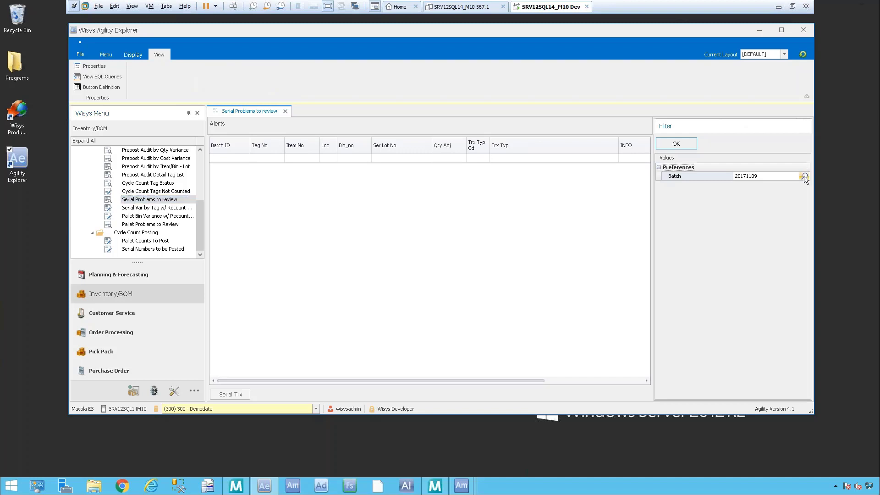
{"action": "left_click", "coordinate": [805, 176]}
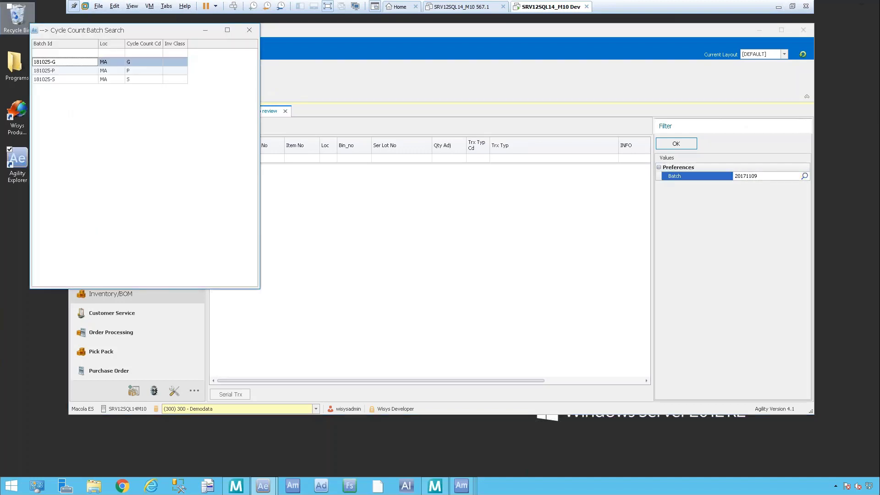
{"action": "double_click", "coordinate": [90, 79]}
{"action": "left_click", "coordinate": [101, 77]}
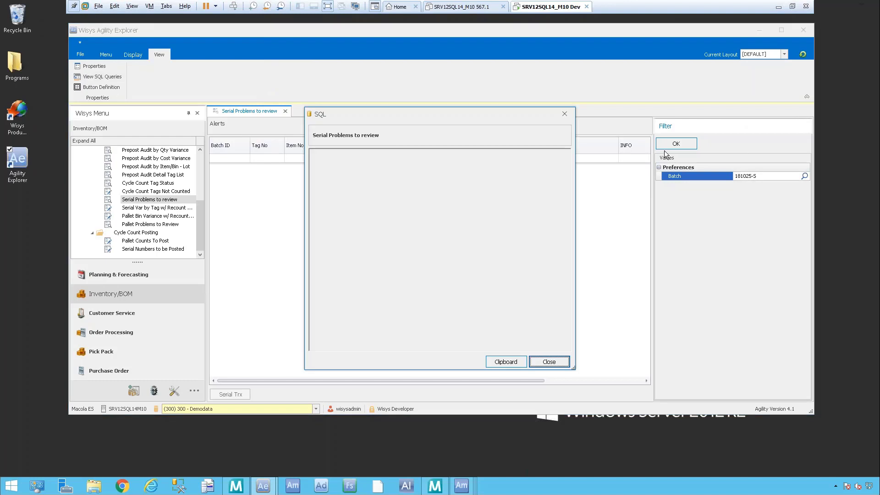
{"action": "left_click", "coordinate": [562, 113]}
{"action": "left_click", "coordinate": [676, 143]}
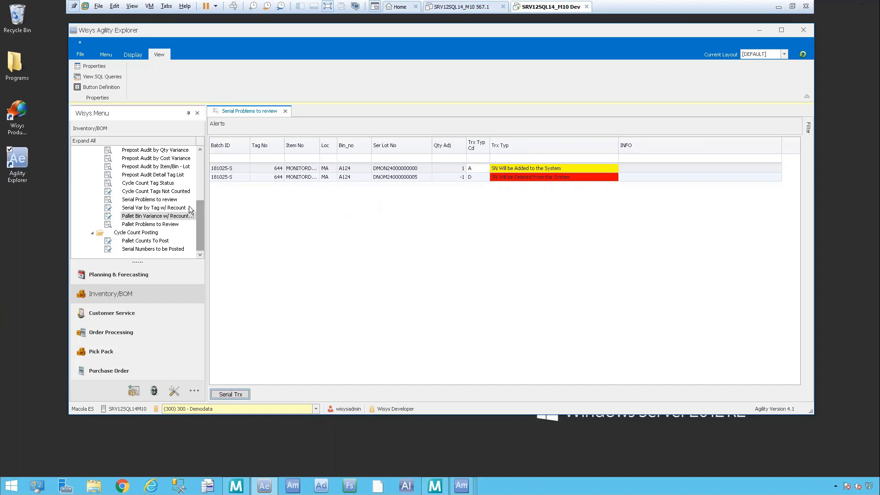
Step: Open Serial Var by Tag w/ Recount Processing and run it for batch 181025-S
{"action": "double_click", "coordinate": [147, 209]}
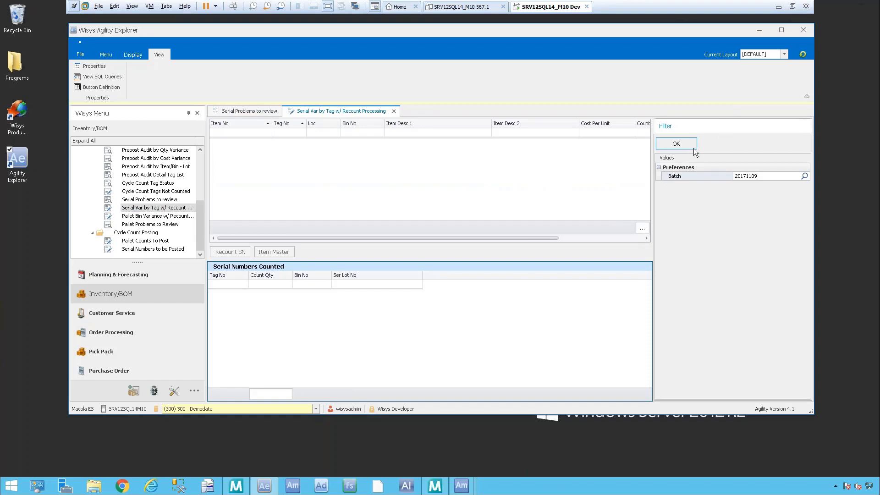
{"action": "left_click", "coordinate": [677, 145]}
{"action": "mouse_move", "coordinate": [807, 129]}
{"action": "left_click", "coordinate": [800, 177]}
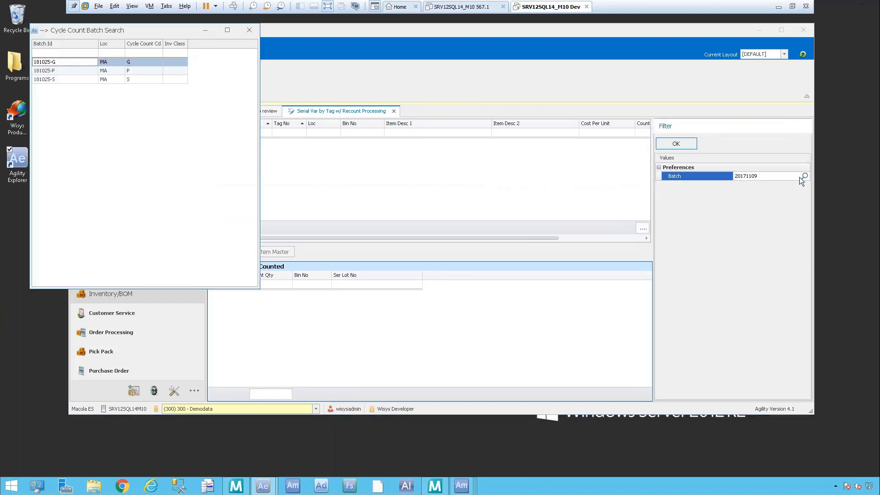
{"action": "double_click", "coordinate": [55, 80]}
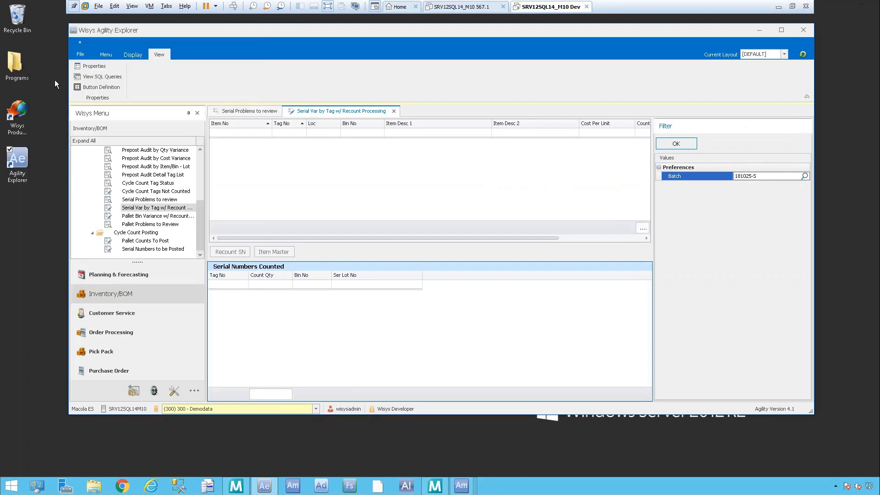
{"action": "left_click", "coordinate": [676, 144]}
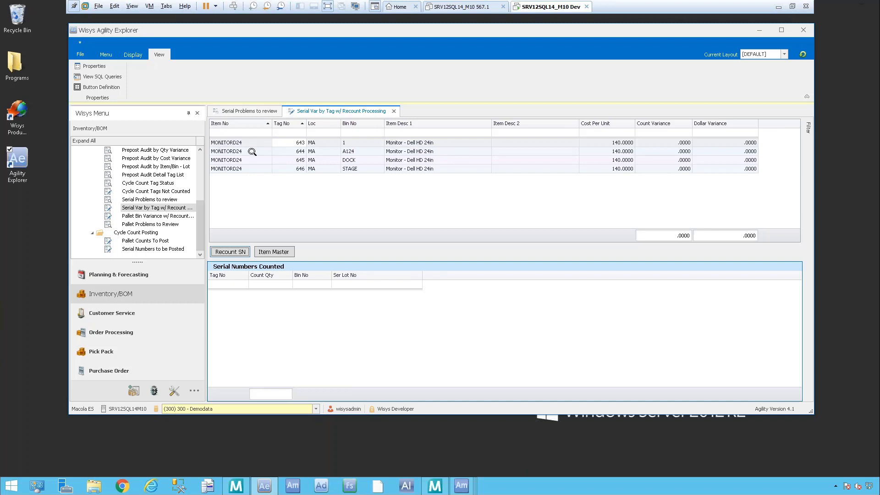
Step: Compare the counted serial numbers of MONITORD24 tags 644 and 645, ending on tag 644 in bin A124
{"action": "left_click", "coordinate": [252, 152]}
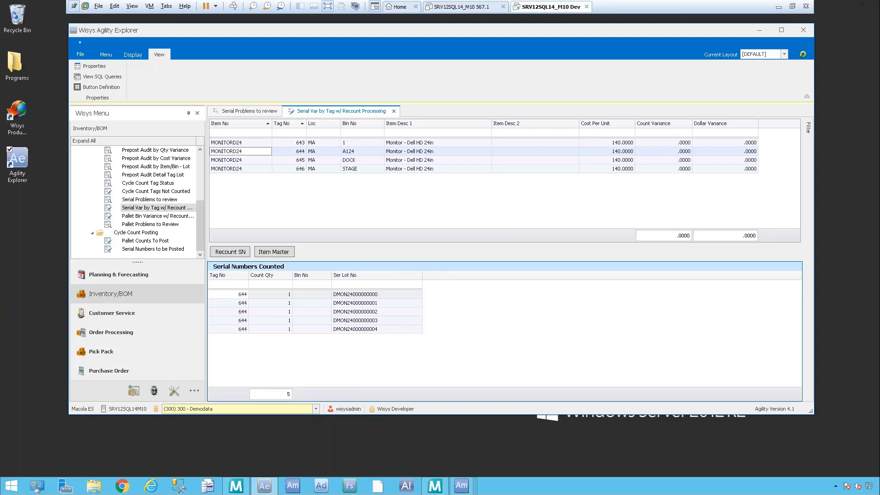
{"action": "left_click", "coordinate": [238, 160]}
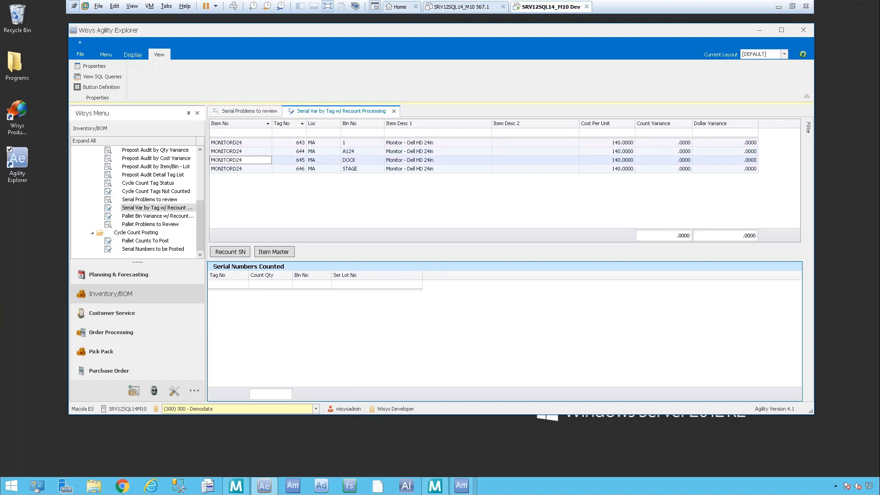
{"action": "left_click", "coordinate": [241, 150]}
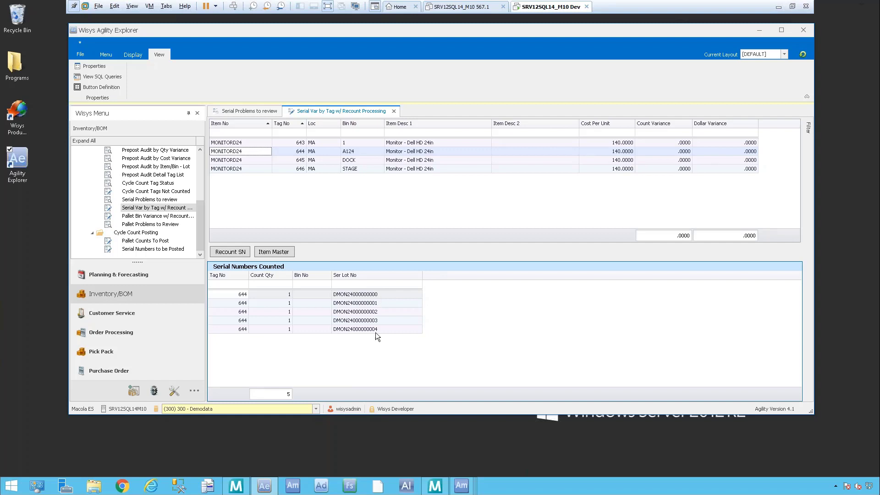
{"action": "left_click", "coordinate": [95, 181]}
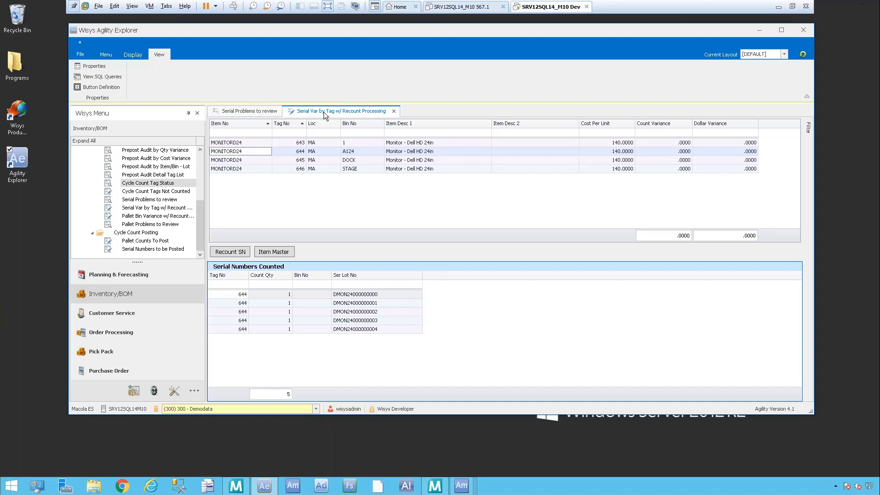
Step: Open Serial Numbers to be Posted under Cycle Count Posting and run it for batch 181025-S
{"action": "left_click", "coordinate": [161, 250]}
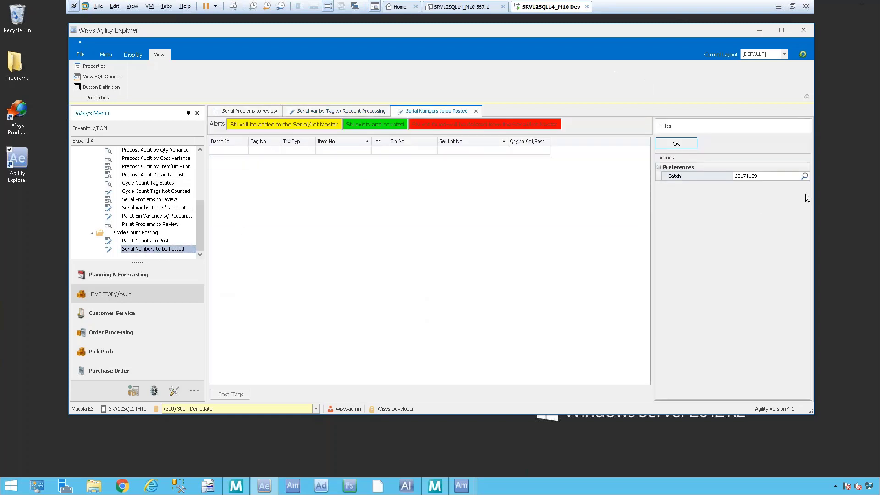
{"action": "left_click", "coordinate": [805, 176]}
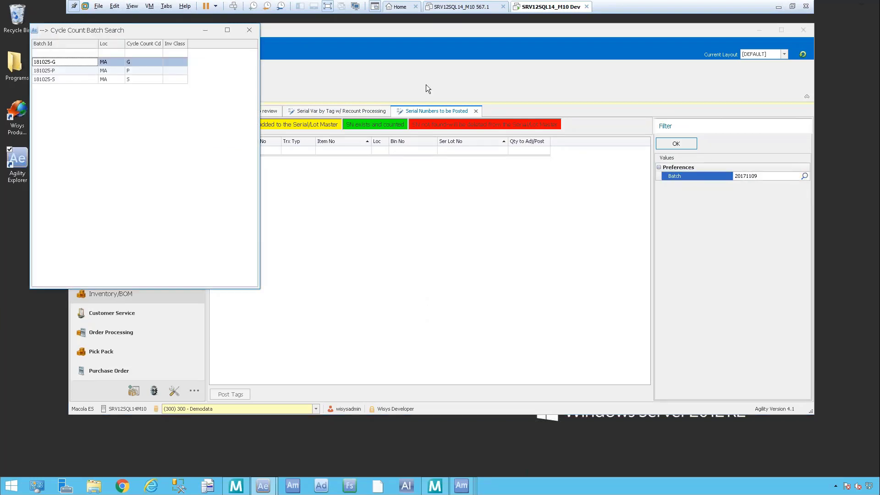
{"action": "double_click", "coordinate": [71, 79]}
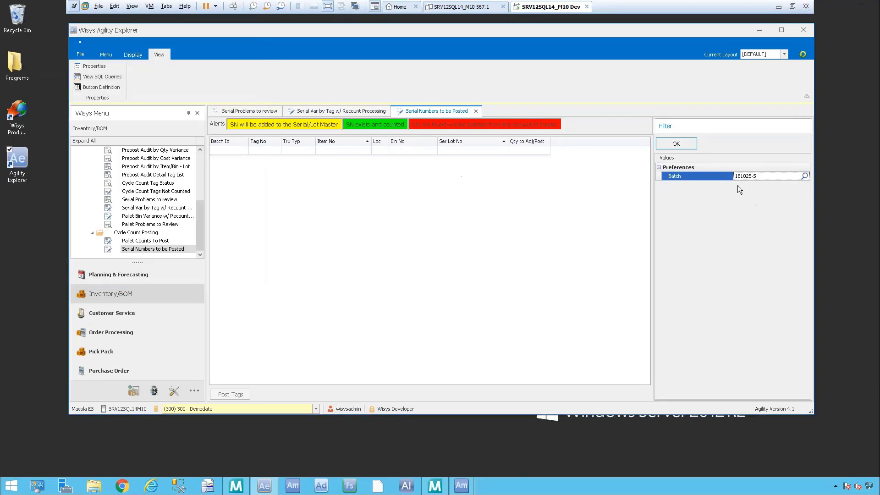
{"action": "left_click", "coordinate": [676, 144]}
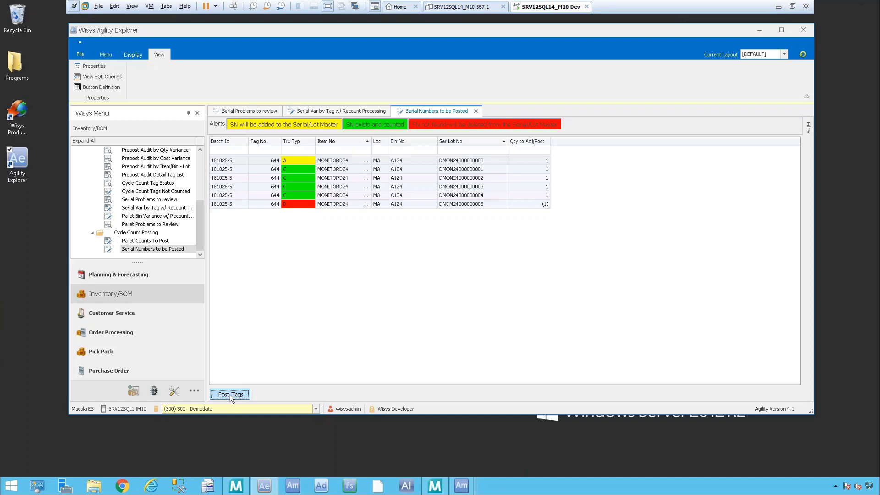
Step: From the serial variance view, check MONITORD24's serial/lot list at location MA through its item master before posting, and close the item windows
{"action": "left_click", "coordinate": [356, 112]}
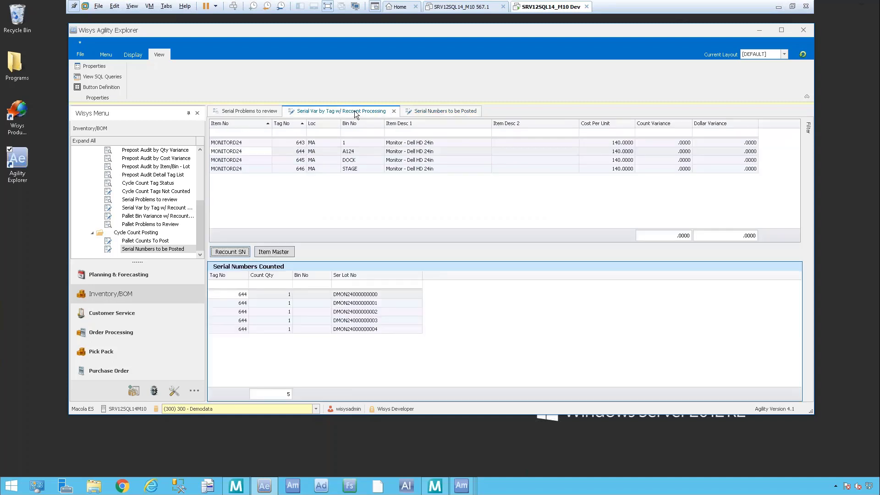
{"action": "left_click", "coordinate": [275, 251]}
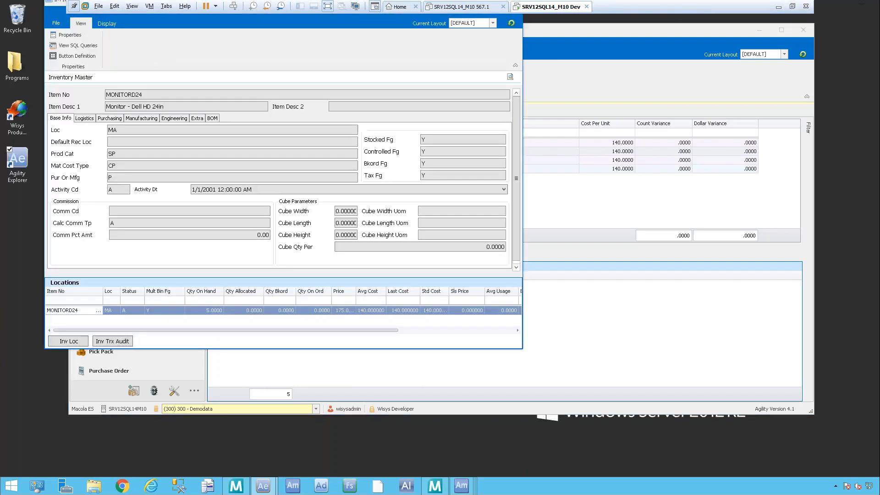
{"action": "left_click", "coordinate": [72, 341]}
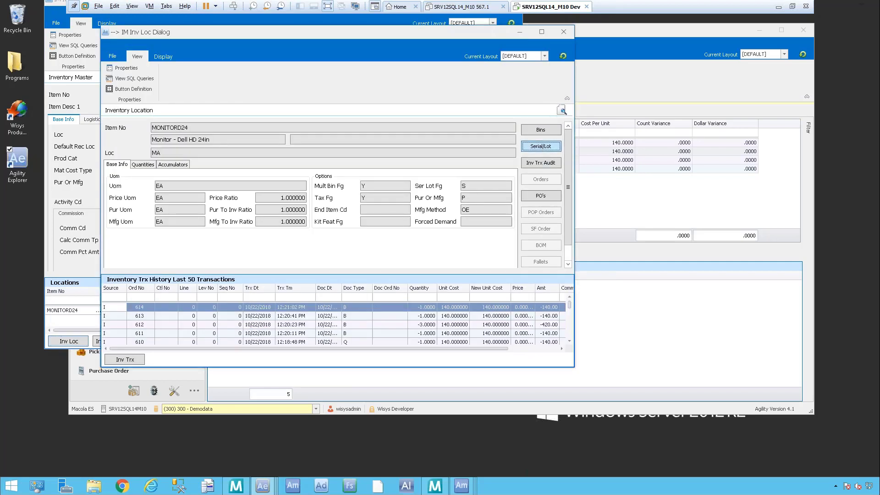
{"action": "left_click", "coordinate": [540, 145]}
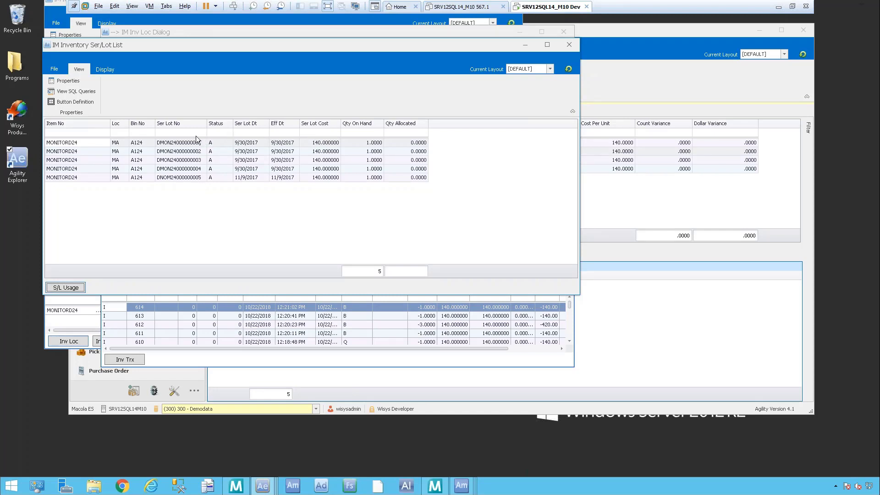
{"action": "left_click", "coordinate": [568, 45]}
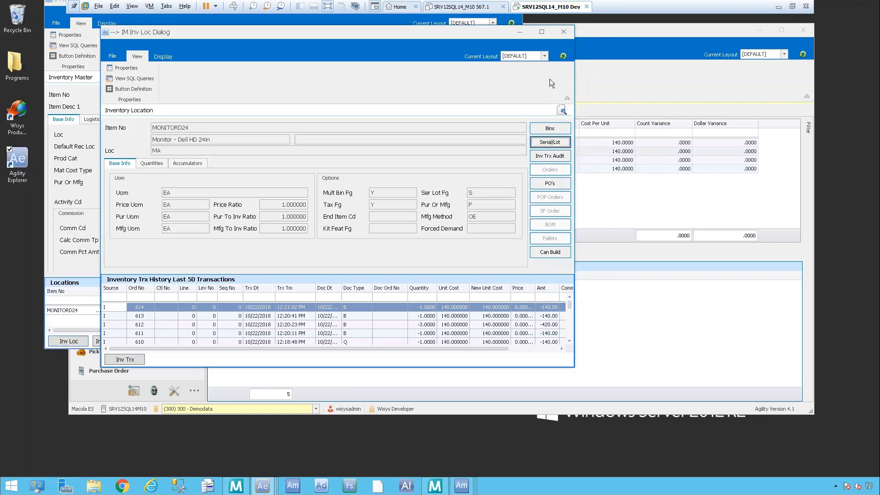
{"action": "left_click", "coordinate": [568, 32]}
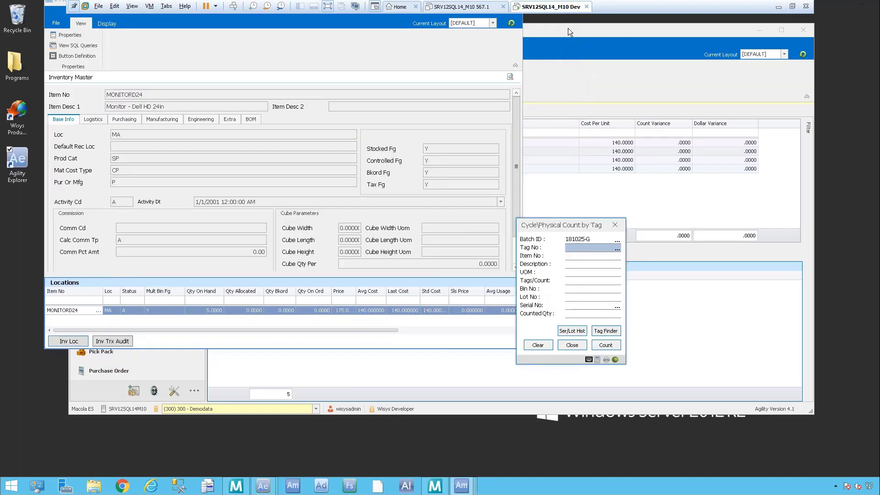
{"action": "left_click", "coordinate": [613, 226]}
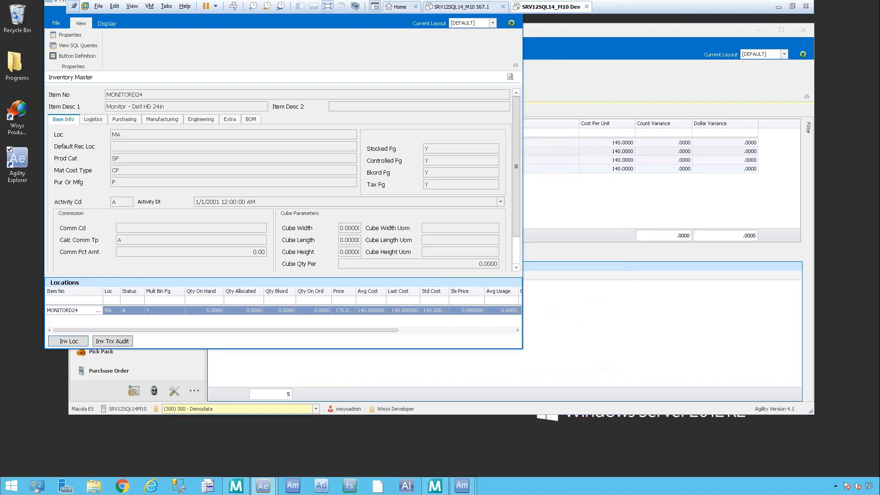
{"action": "left_click_drag", "start_coordinate": [231, 23], "coordinate": [224, 72]}
{"action": "left_click", "coordinate": [506, 47]}
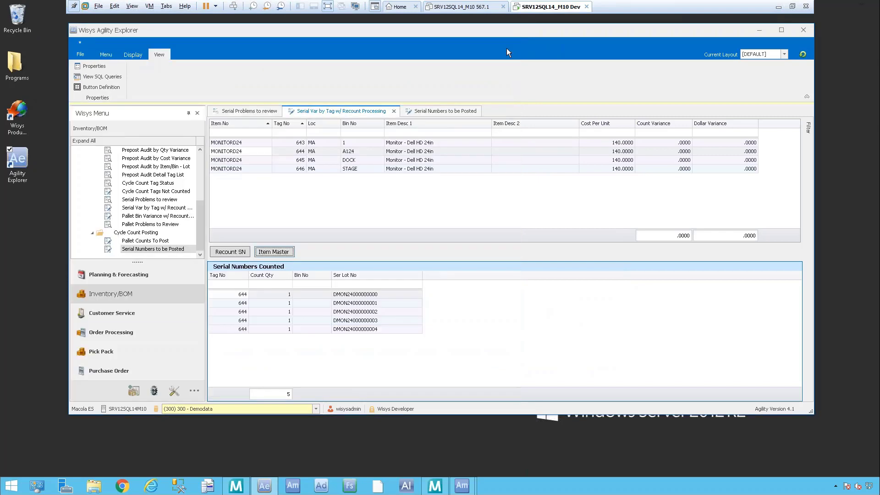
Step: Post the tags of batch 181025-S from Serial Numbers to be Posted and confirm the posting
{"action": "left_click", "coordinate": [457, 111]}
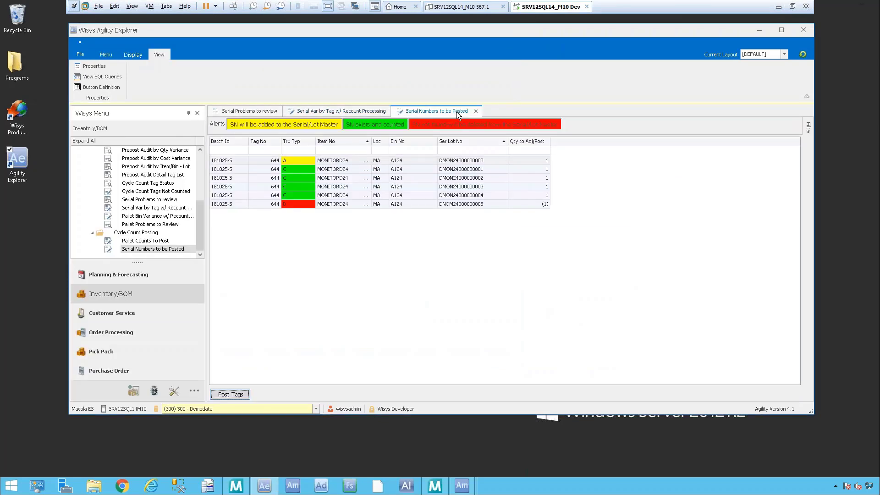
{"action": "left_click", "coordinate": [230, 394]}
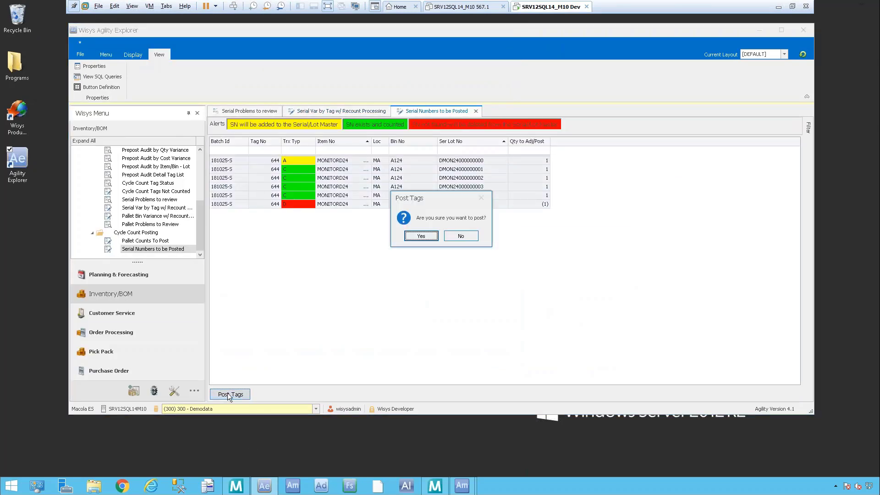
{"action": "left_click", "coordinate": [426, 235]}
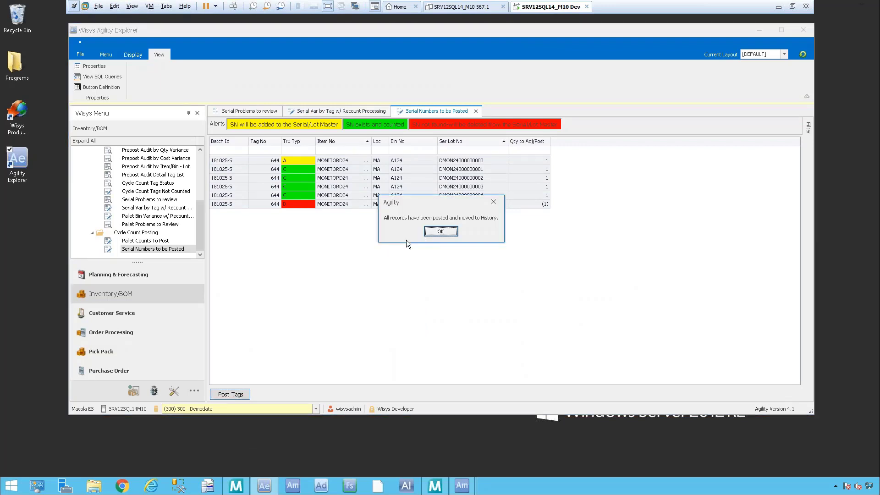
{"action": "left_click", "coordinate": [450, 231]}
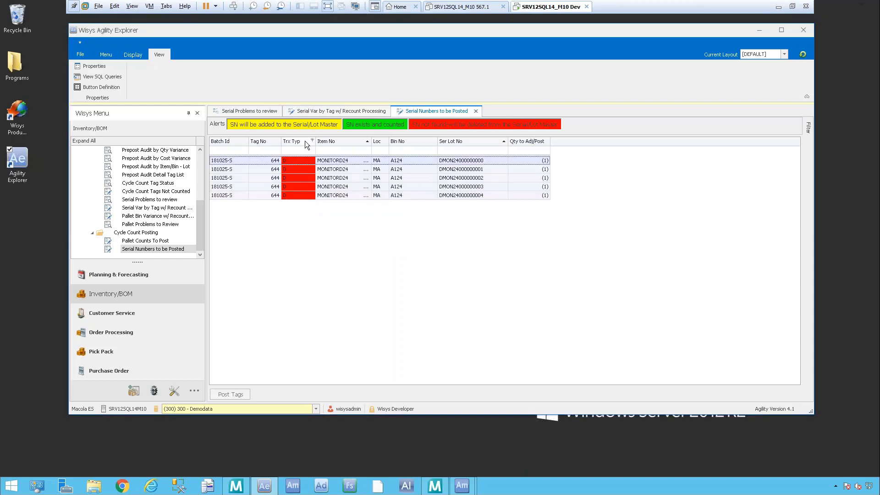
Step: Review MONITORD24's inventory transactions and serial/lot list at location MA again after posting, and close the item windows
{"action": "left_click", "coordinate": [383, 110]}
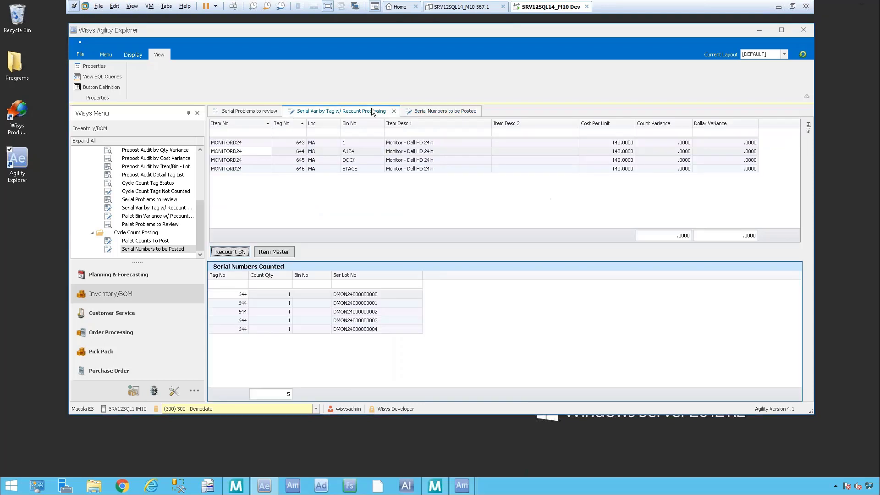
{"action": "left_click", "coordinate": [274, 252]}
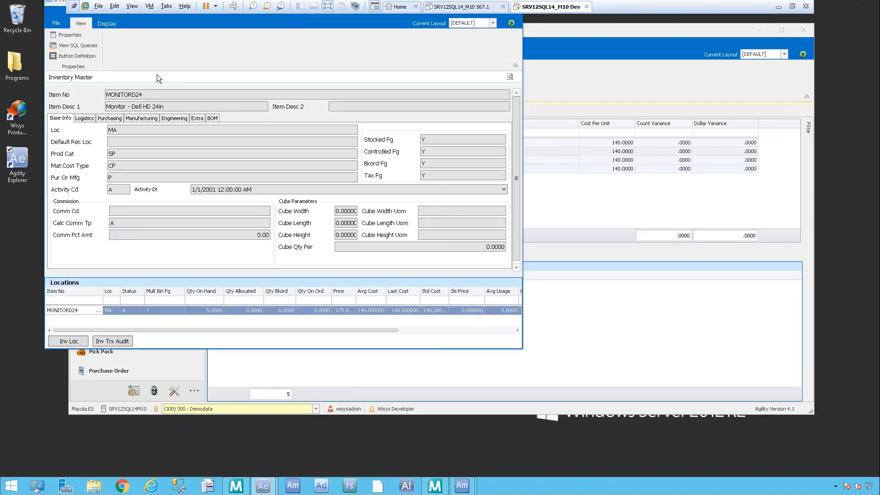
{"action": "left_click", "coordinate": [84, 343]}
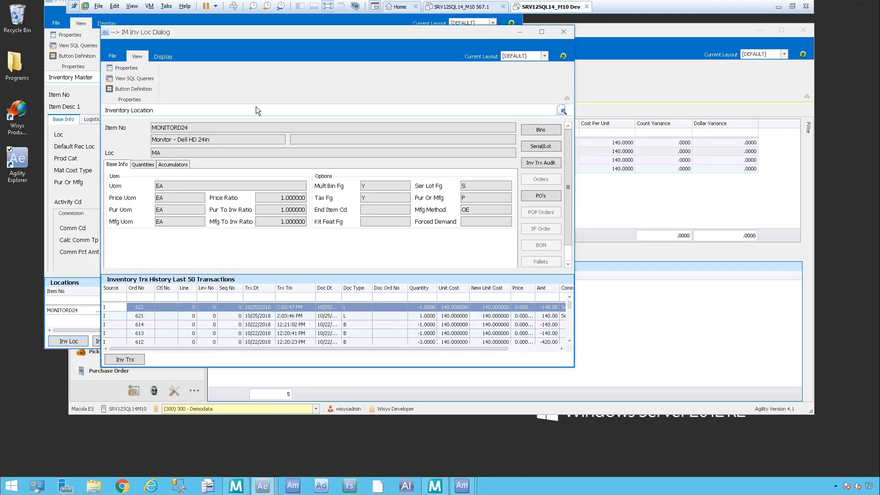
{"action": "left_click", "coordinate": [556, 146]}
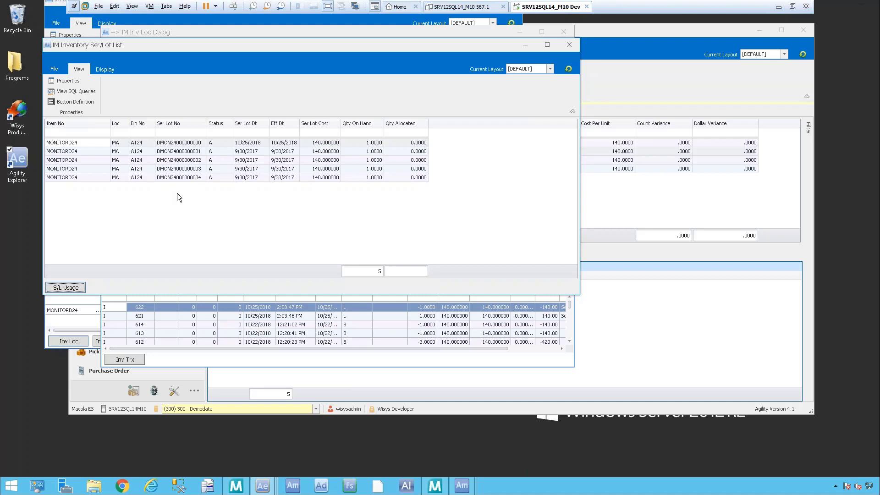
{"action": "left_click", "coordinate": [569, 45]}
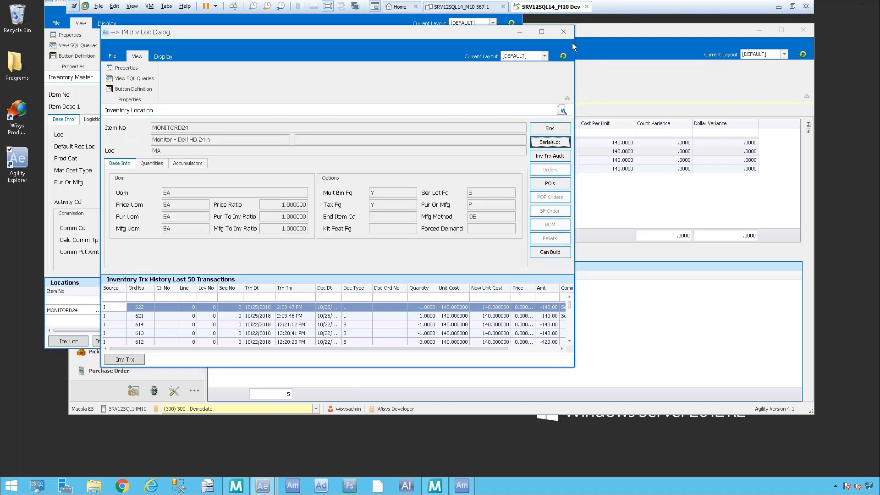
{"action": "left_click", "coordinate": [565, 31]}
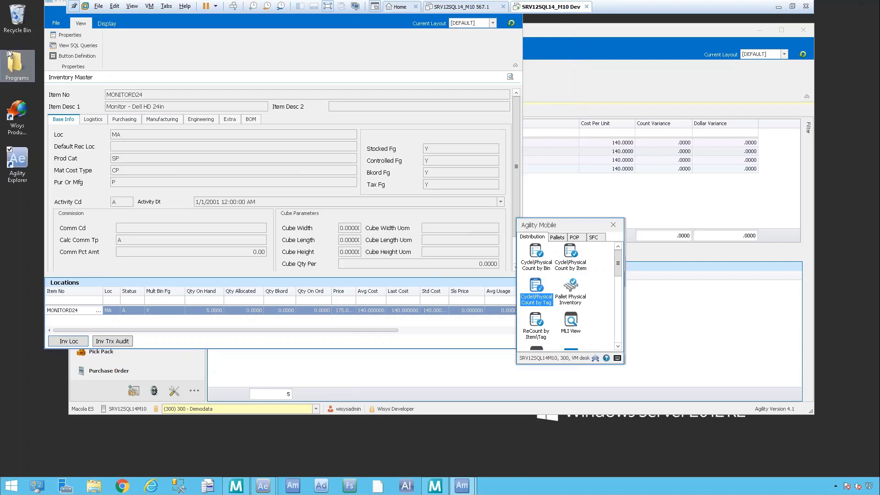
{"action": "left_click_drag", "start_coordinate": [222, 26], "coordinate": [251, 97]}
{"action": "left_click", "coordinate": [541, 71]}
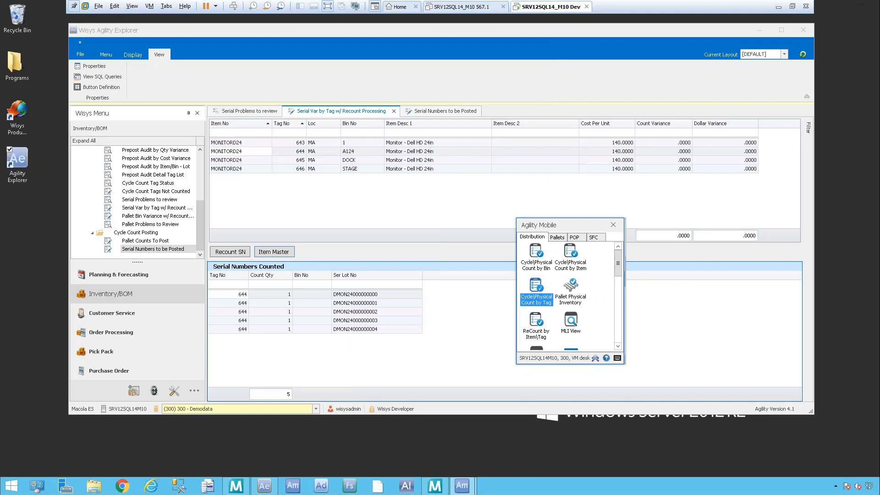
Step: Close the Cycle Count Selection window, switch to the Exact Macola menu, and open Post count tags under Inventory counts
{"action": "left_click", "coordinate": [436, 487]}
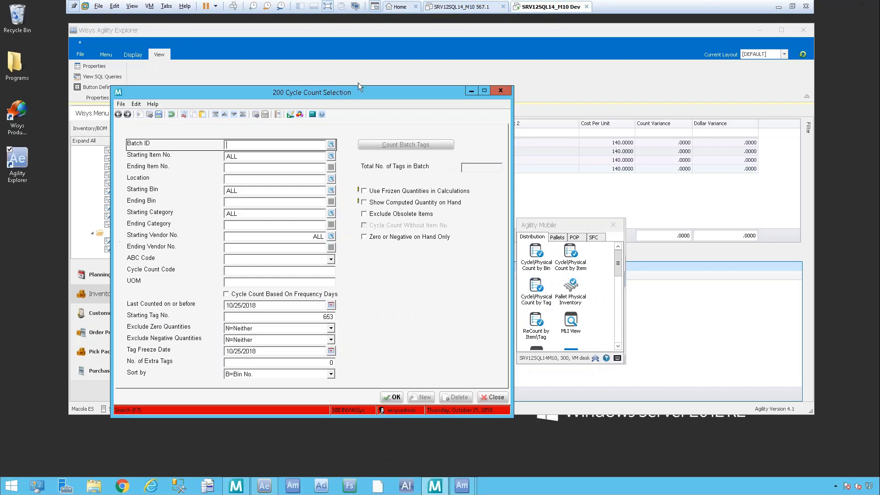
{"action": "left_click", "coordinate": [502, 90]}
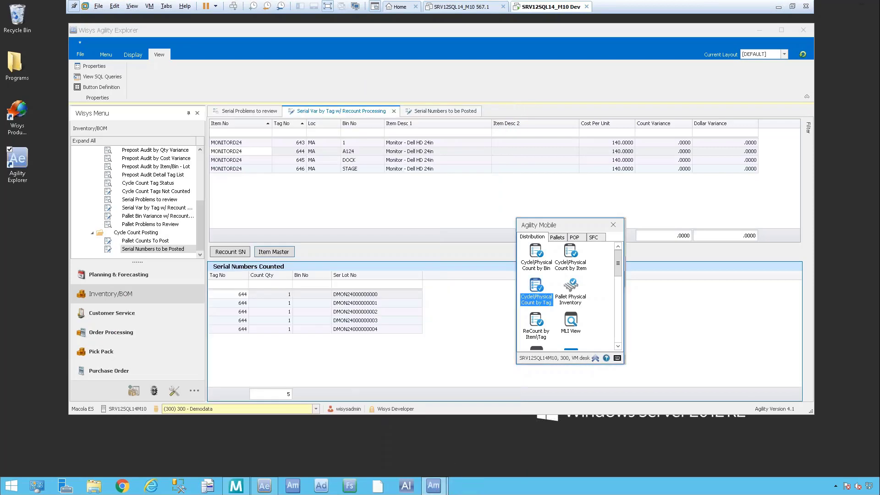
{"action": "left_click", "coordinate": [236, 486]}
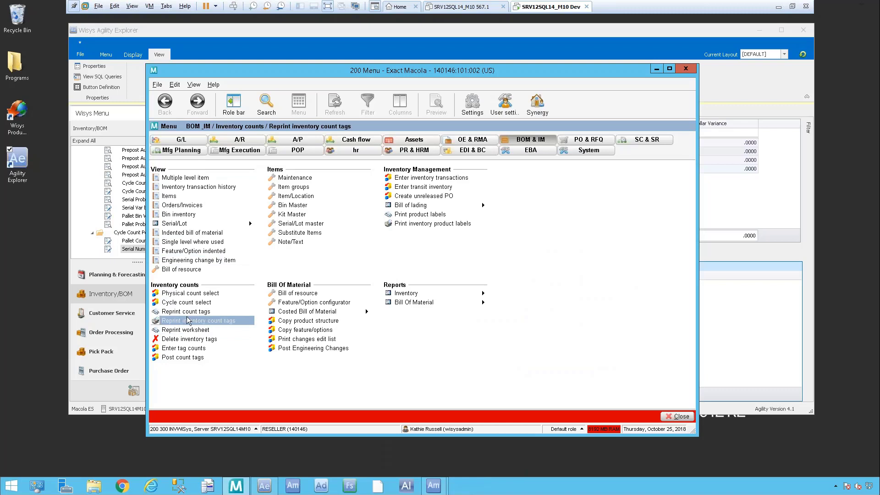
{"action": "left_click", "coordinate": [187, 357]}
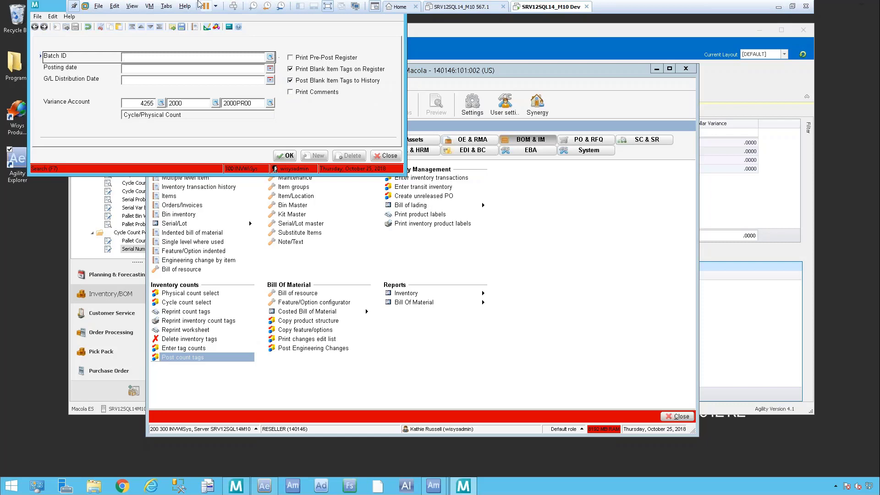
{"action": "left_click_drag", "start_coordinate": [59, 7], "coordinate": [96, 76]}
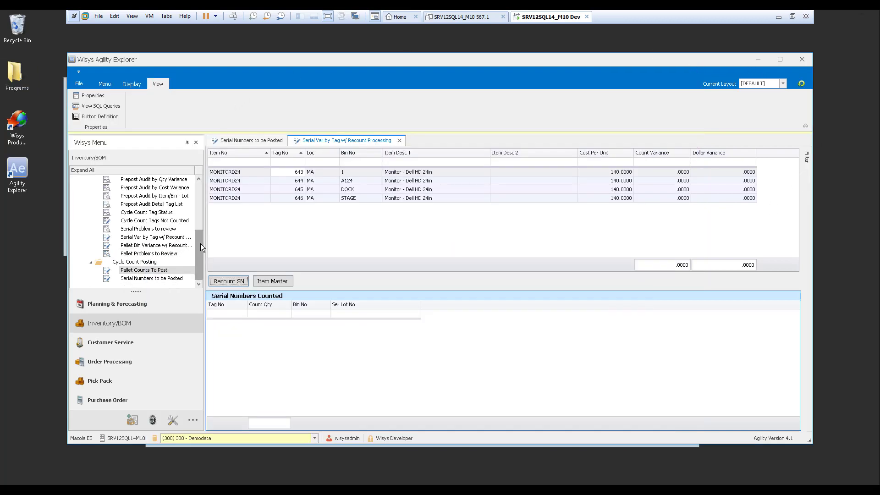
Step: In Agility Explorer, open the Inventory Percentage of Accuracy Analysis and filter it to the 10/25/2018 cycle count date only
{"action": "left_click_drag", "start_coordinate": [200, 243], "coordinate": [205, 182]}
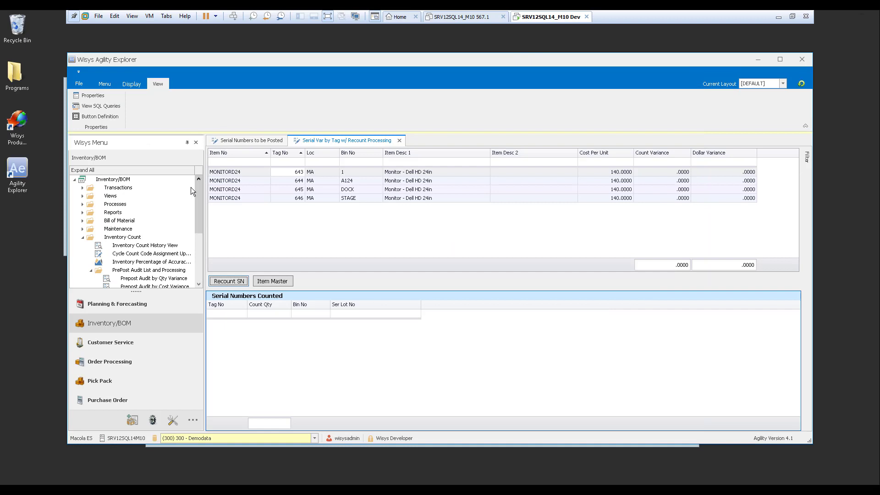
{"action": "left_click", "coordinate": [132, 261]}
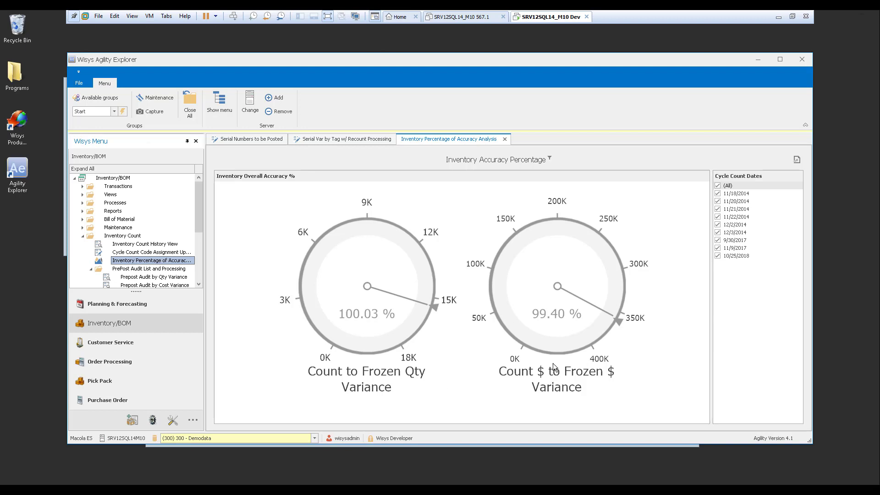
{"action": "left_click", "coordinate": [718, 185]}
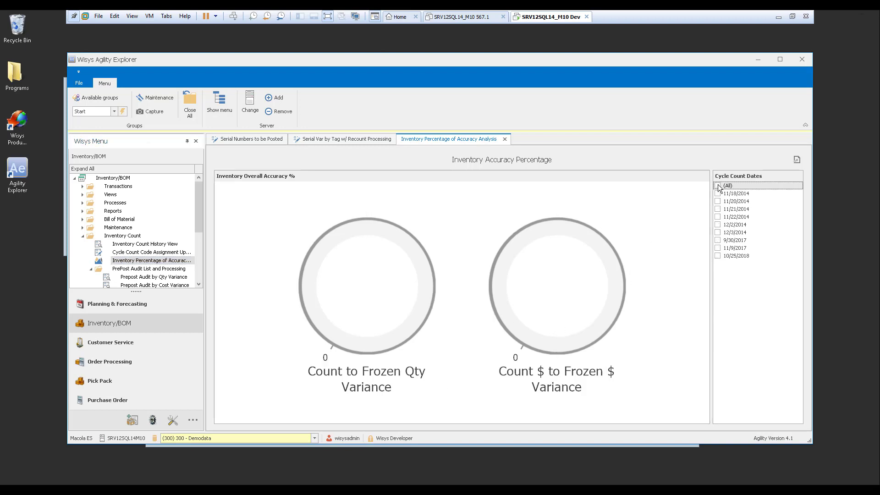
{"action": "left_click", "coordinate": [718, 255]}
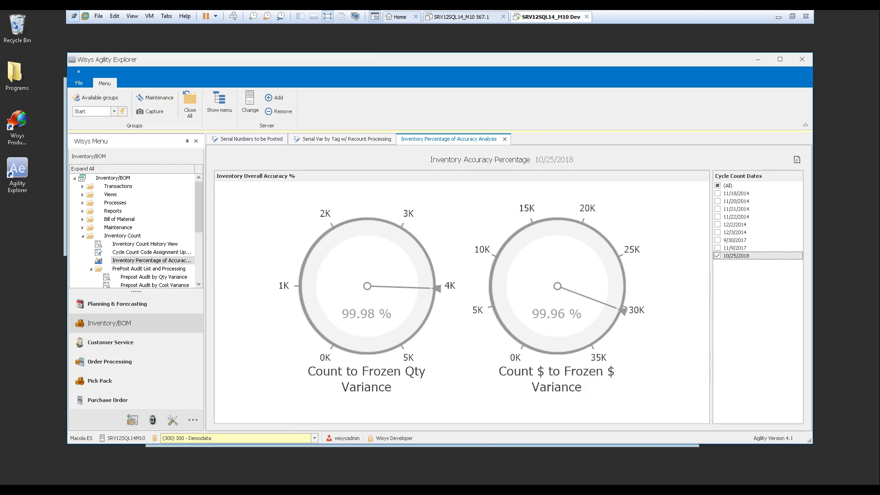
Step: Close the Post count tags window without posting and the Exact Macola menu, keeping Agility Mobile open
{"action": "mouse_move", "coordinate": [236, 489]}
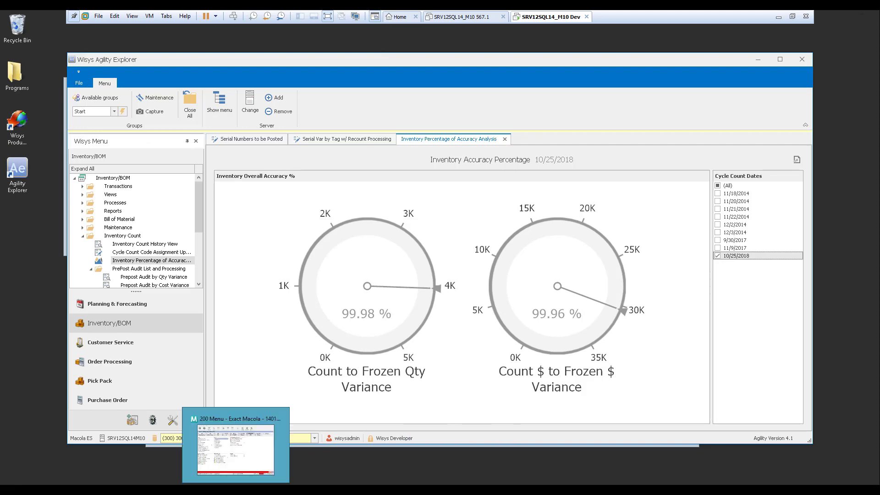
{"action": "left_click", "coordinate": [246, 469]}
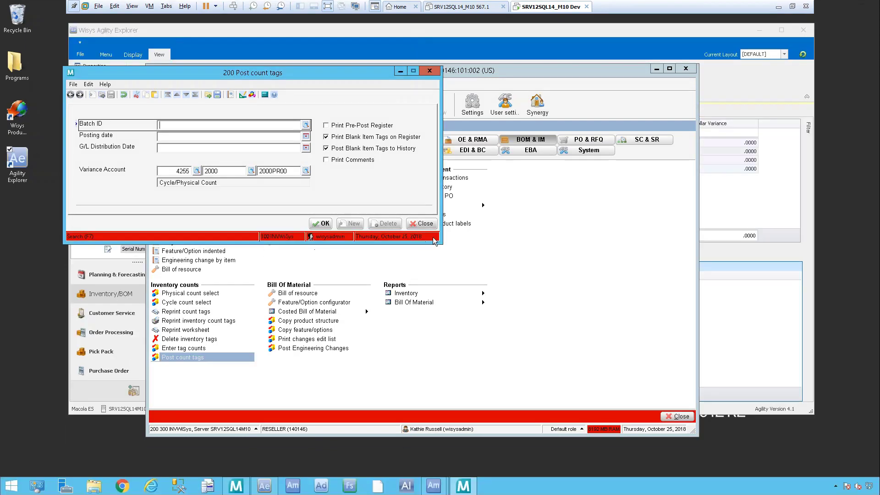
{"action": "left_click", "coordinate": [431, 224]}
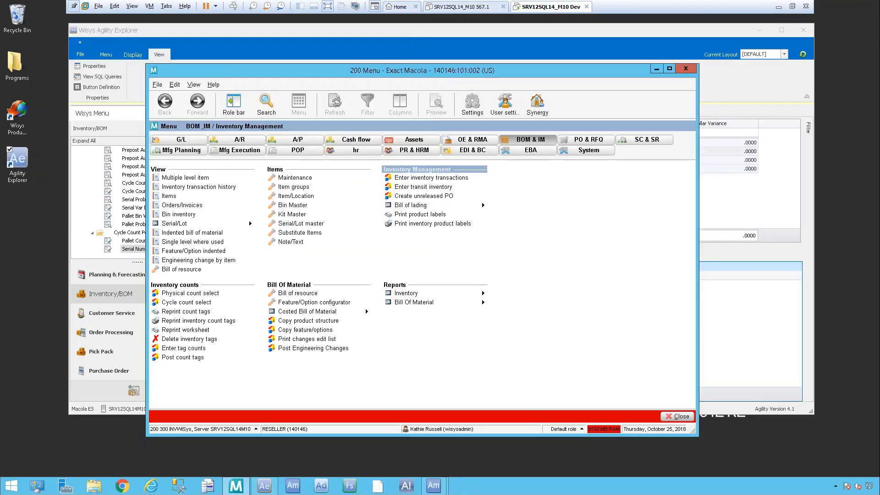
{"action": "left_click", "coordinate": [690, 69]}
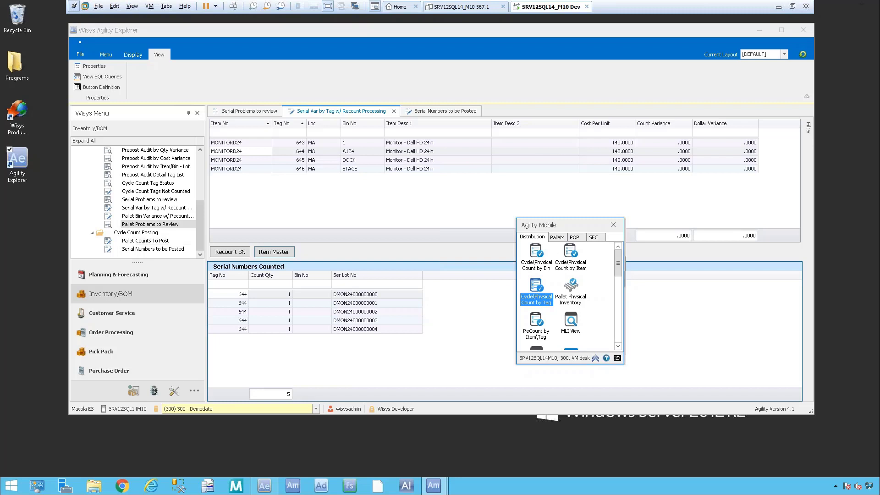
{"action": "left_click", "coordinate": [614, 225]}
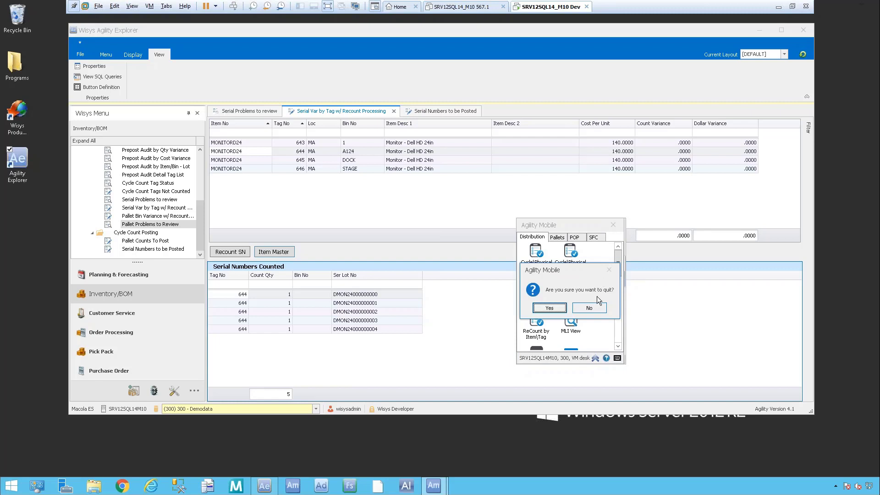
{"action": "left_click", "coordinate": [589, 308]}
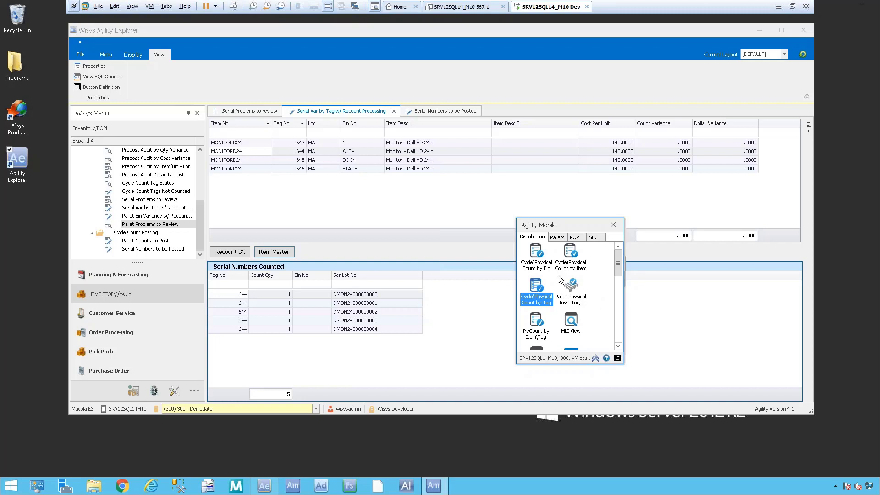
Step: Close the Cycle\Physical Count by Bin window without counting, and view the bins of item AWES at location MA in MLI View
{"action": "left_click", "coordinate": [537, 258]}
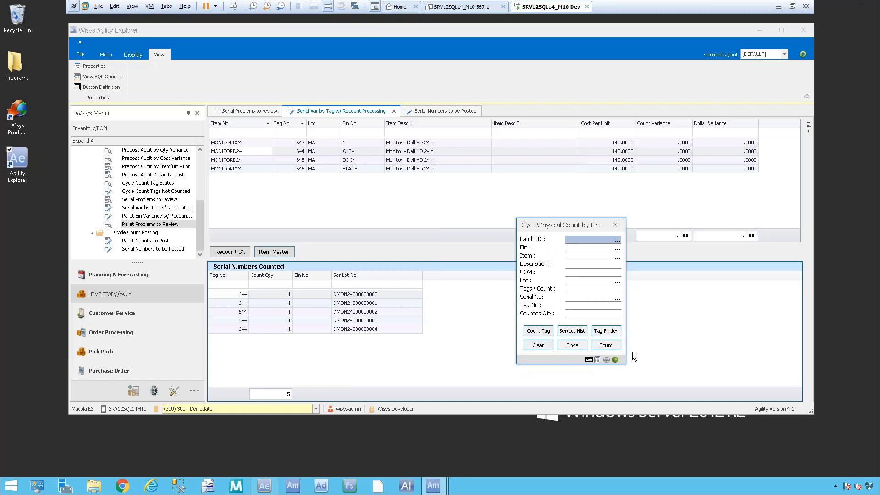
{"action": "left_click", "coordinate": [573, 345]}
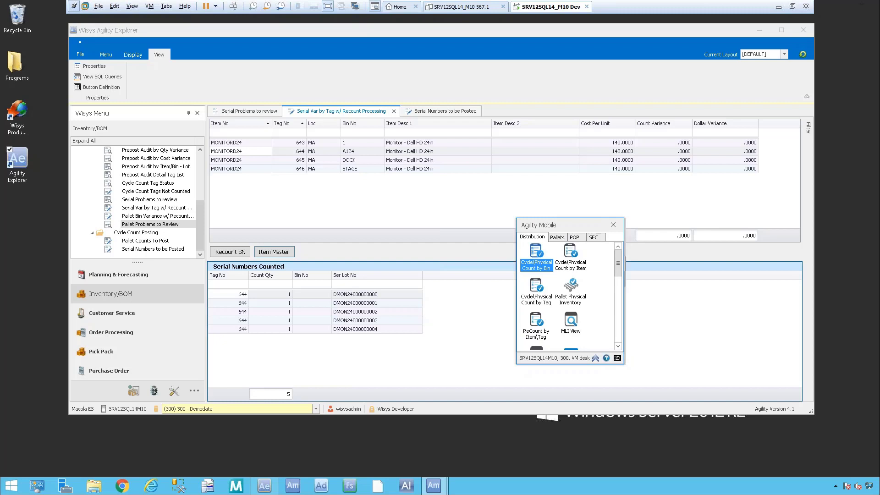
{"action": "double_click", "coordinate": [571, 322]}
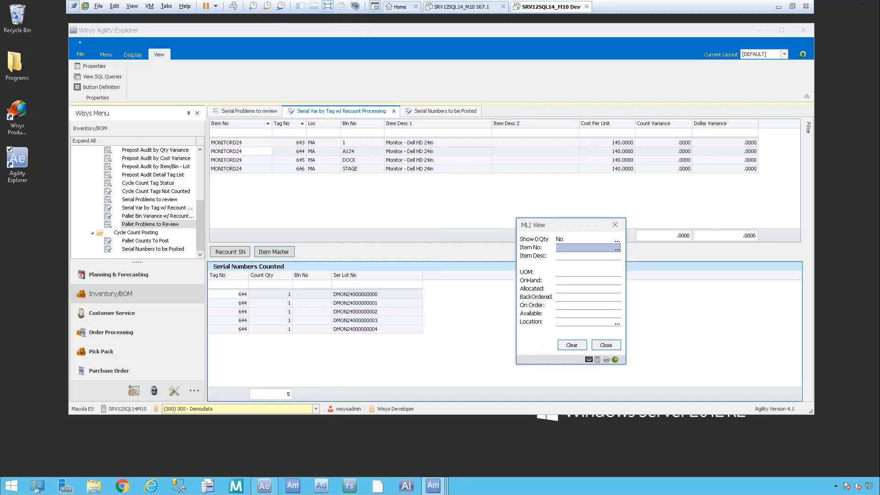
{"action": "left_click", "coordinate": [615, 249]}
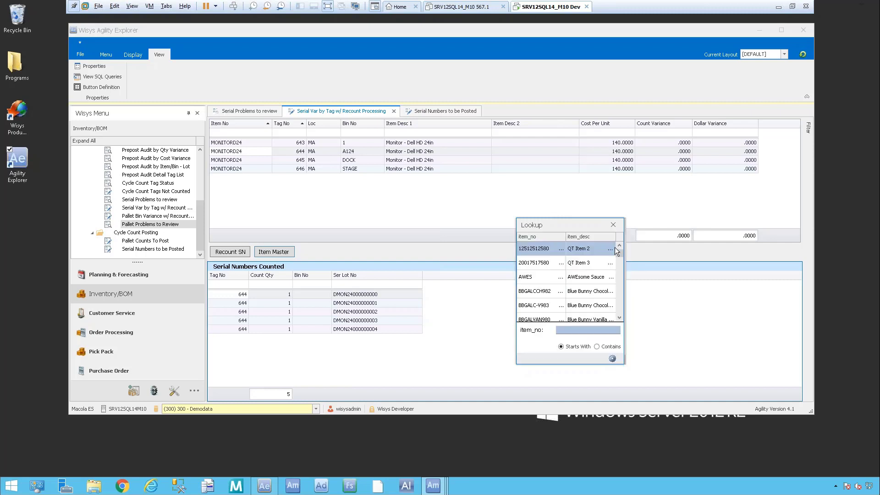
{"action": "type", "text": "AWES"}
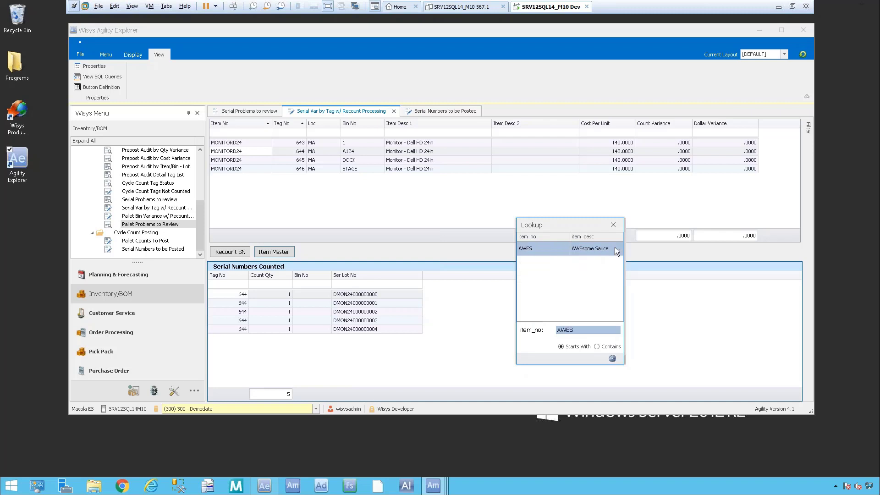
{"action": "key", "text": "Return"}
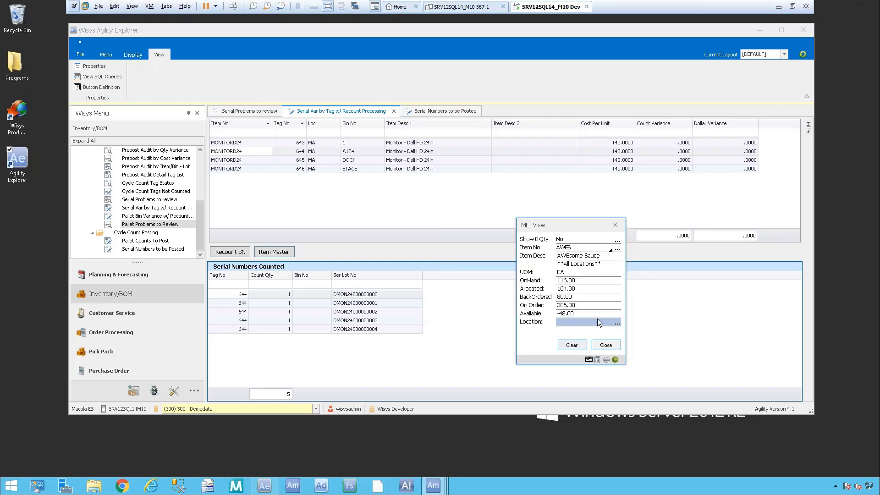
{"action": "type", "text": "MA"}
{"action": "key", "text": "Return"}
{"action": "left_click", "coordinate": [576, 343]}
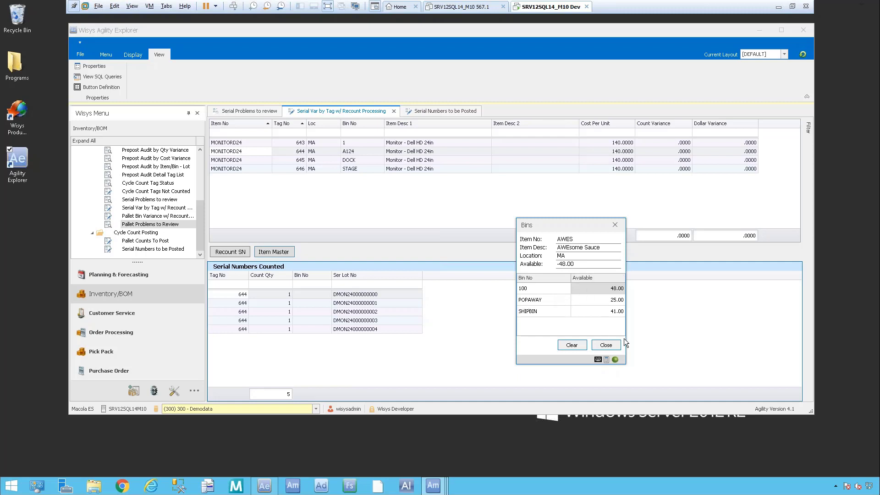
Step: View the serial/lot list of AWES at location MA with a wider Ser Lot column, and close all the MLI View windows
{"action": "left_click", "coordinate": [606, 345]}
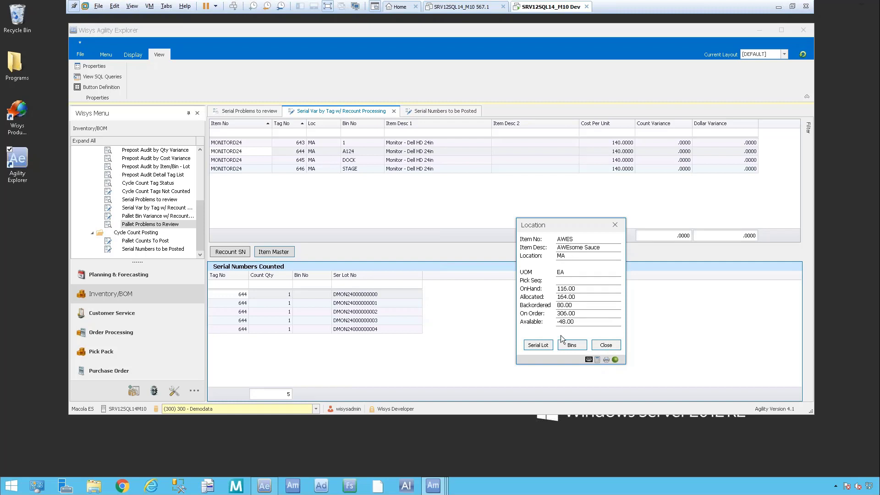
{"action": "left_click", "coordinate": [543, 346]}
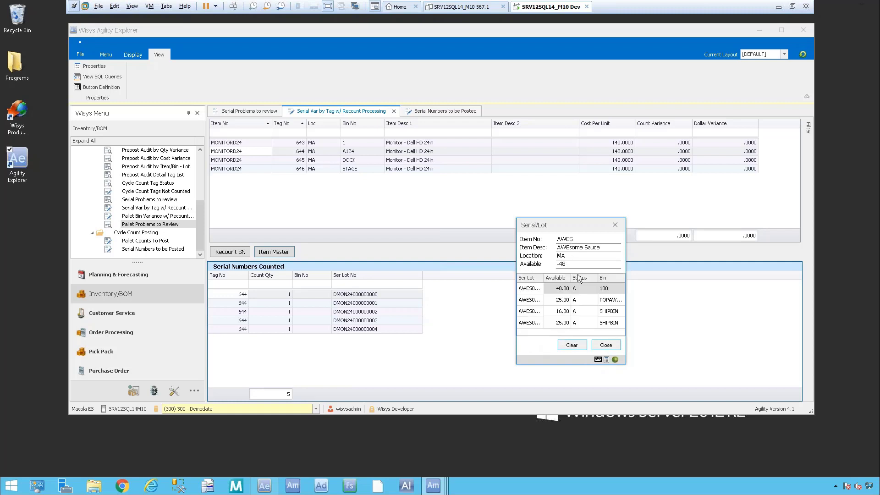
{"action": "left_click_drag", "start_coordinate": [545, 278], "coordinate": [569, 278]}
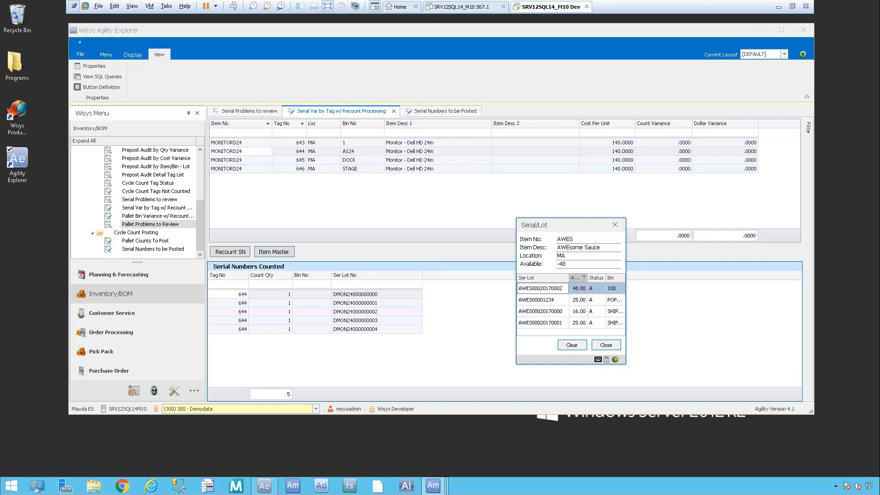
{"action": "left_click", "coordinate": [605, 346]}
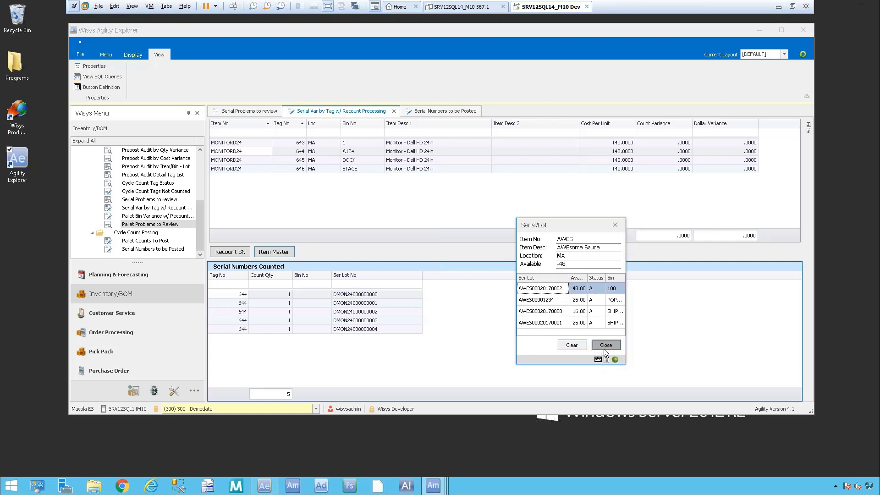
{"action": "left_click", "coordinate": [606, 346]}
{"action": "left_click", "coordinate": [606, 345]}
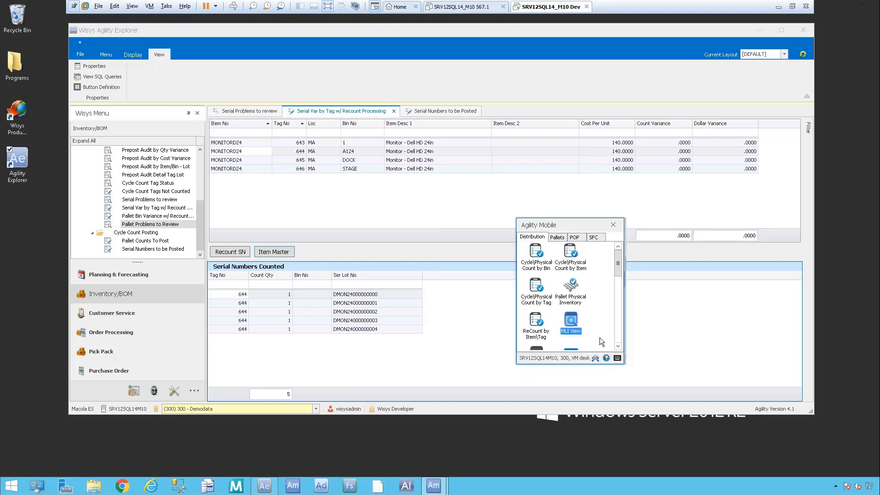
Step: Open Cycle\Physical Count by Bin, view the Count by Tag window from it, and close both without counting
{"action": "left_click", "coordinate": [523, 249]}
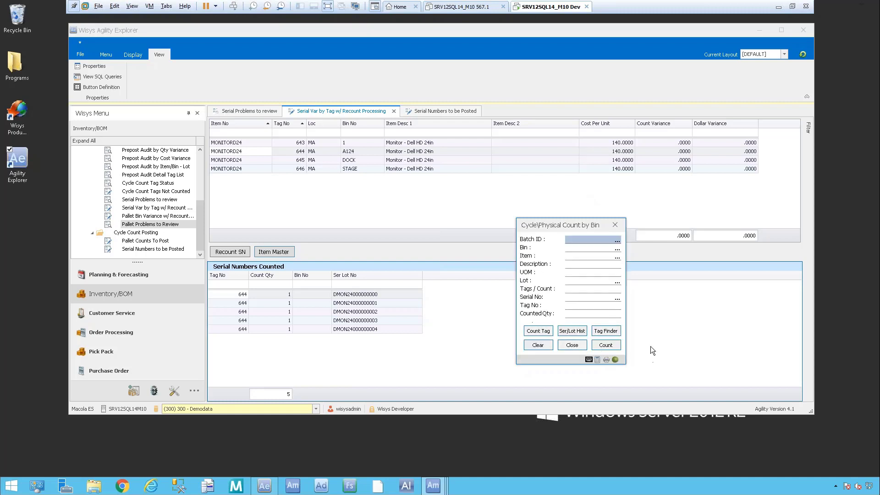
{"action": "left_click", "coordinate": [544, 332]}
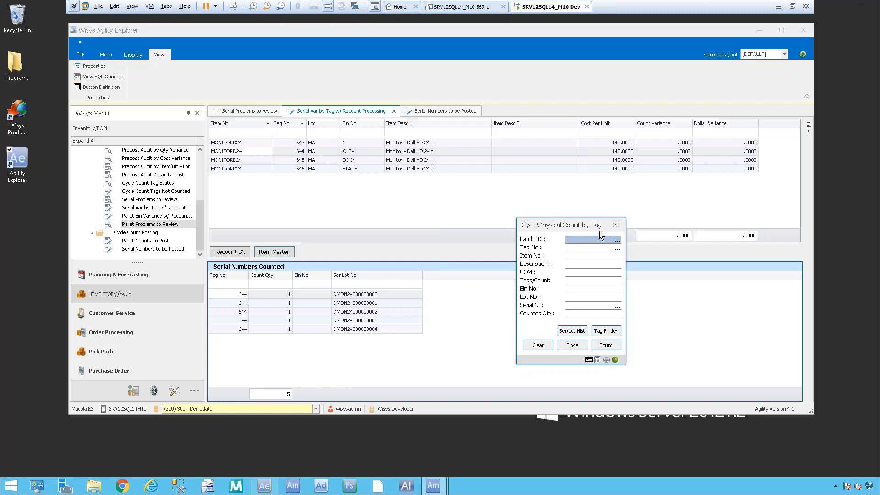
{"action": "left_click", "coordinate": [571, 346]}
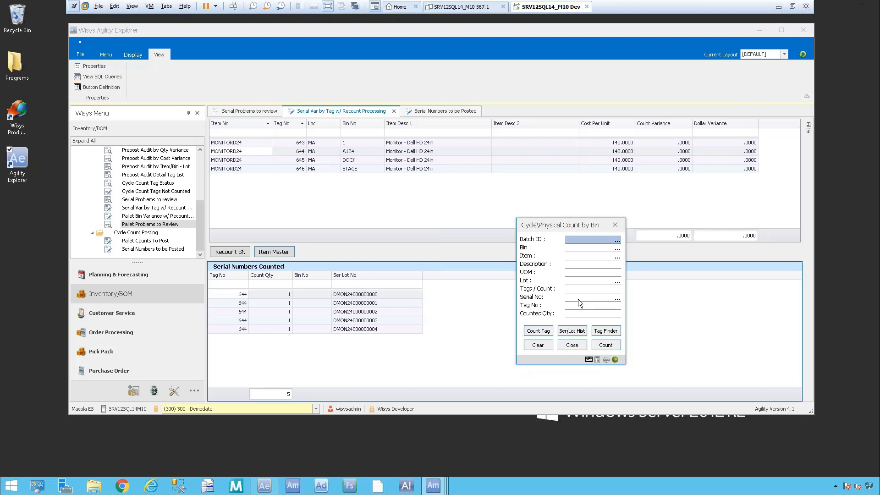
{"action": "left_click", "coordinate": [572, 347]}
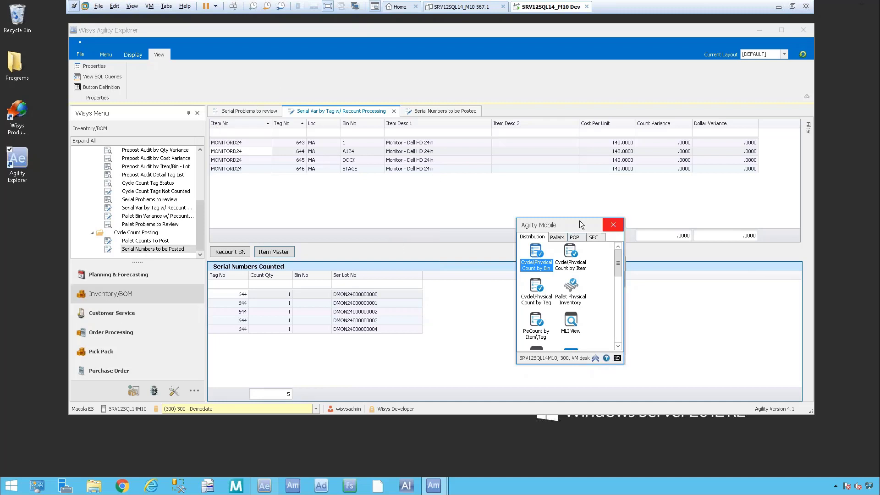
Step: In Agility Explorer, open Cycle Count Tags Not Counted and filter it to batch 181025-P
{"action": "left_click", "coordinate": [304, 211]}
{"action": "left_click_drag", "start_coordinate": [199, 216], "coordinate": [192, 210]}
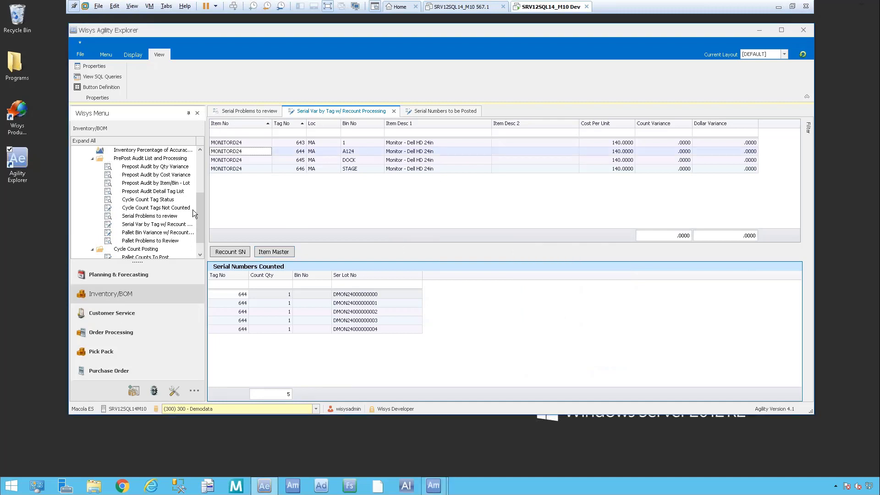
{"action": "double_click", "coordinate": [169, 208]}
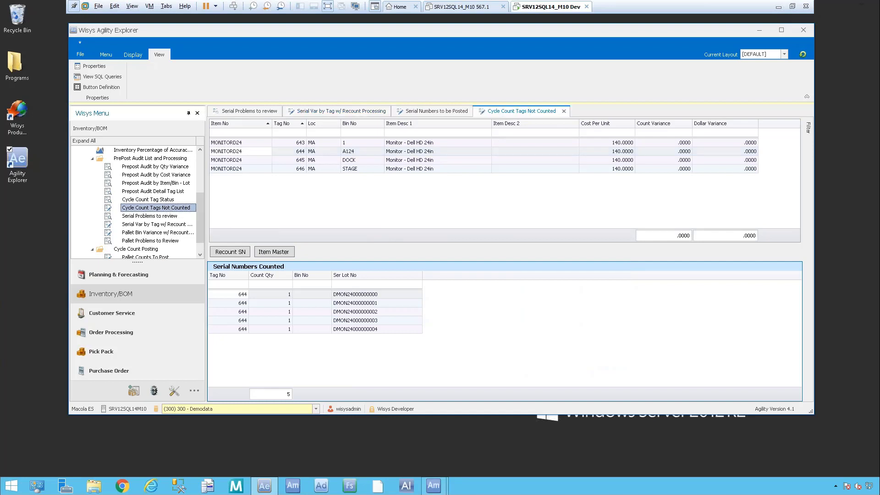
{"action": "left_click", "coordinate": [803, 176]}
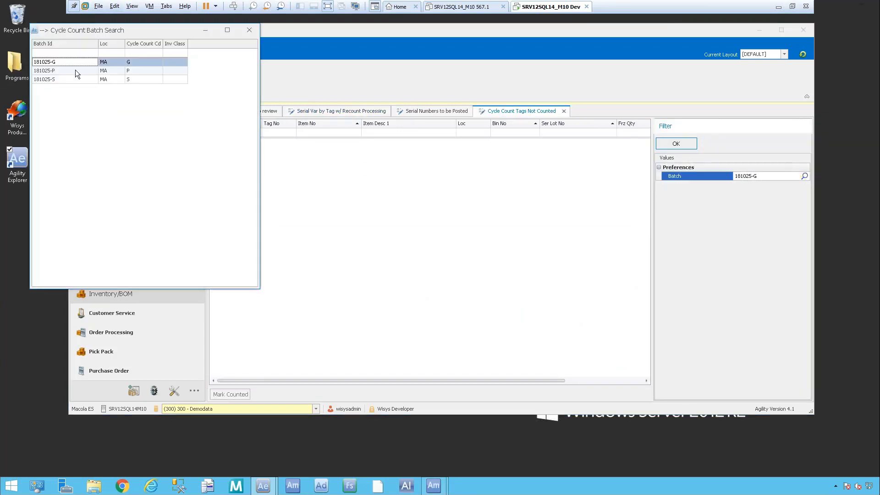
{"action": "double_click", "coordinate": [78, 71]}
{"action": "left_click", "coordinate": [669, 145]}
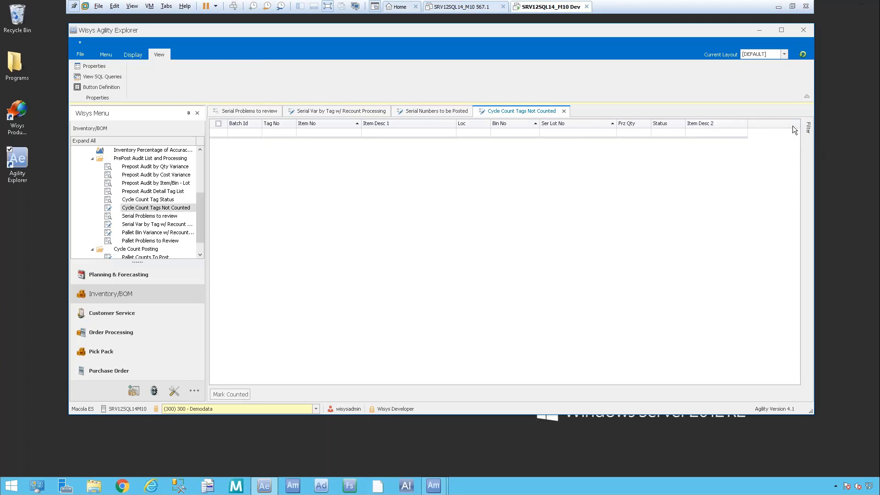
Step: Change the batch filter of the uncounted tags to 181025-S
{"action": "mouse_move", "coordinate": [808, 126]}
{"action": "left_click", "coordinate": [804, 176]}
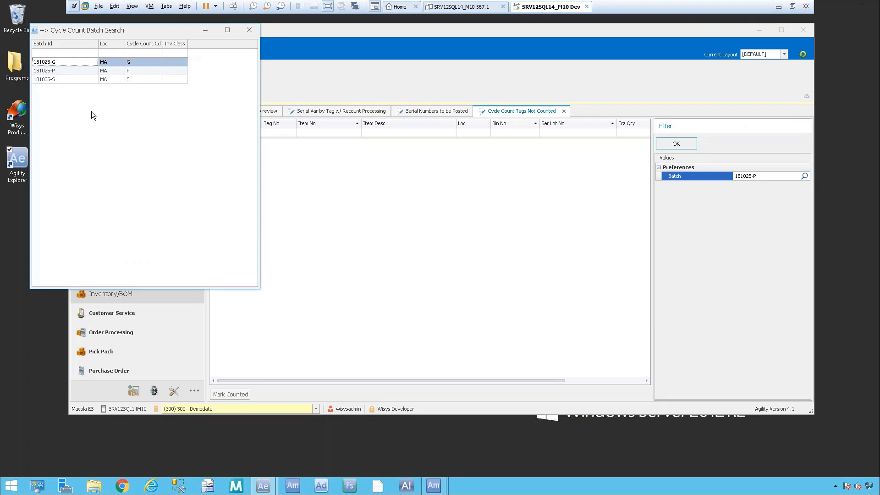
{"action": "double_click", "coordinate": [75, 78]}
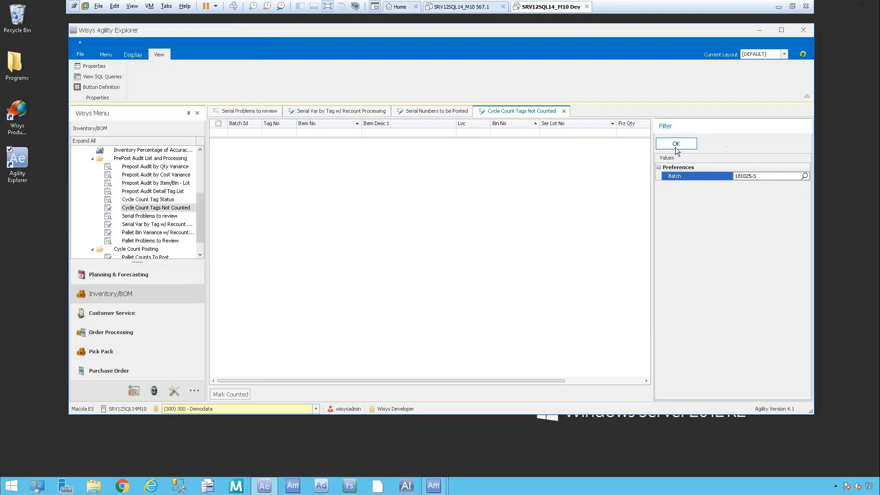
{"action": "left_click", "coordinate": [676, 144]}
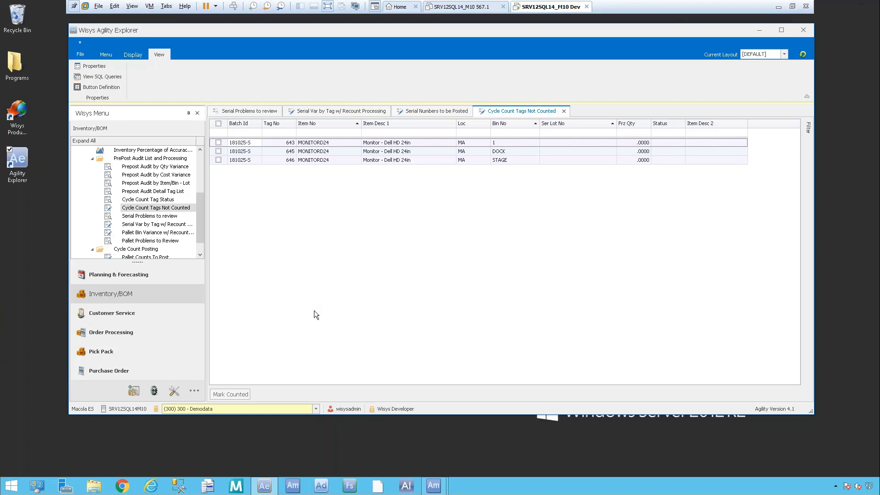
Step: Try to mark all uncounted MONITORD24 tags in batch 181025-S as counted
{"action": "left_click", "coordinate": [222, 123]}
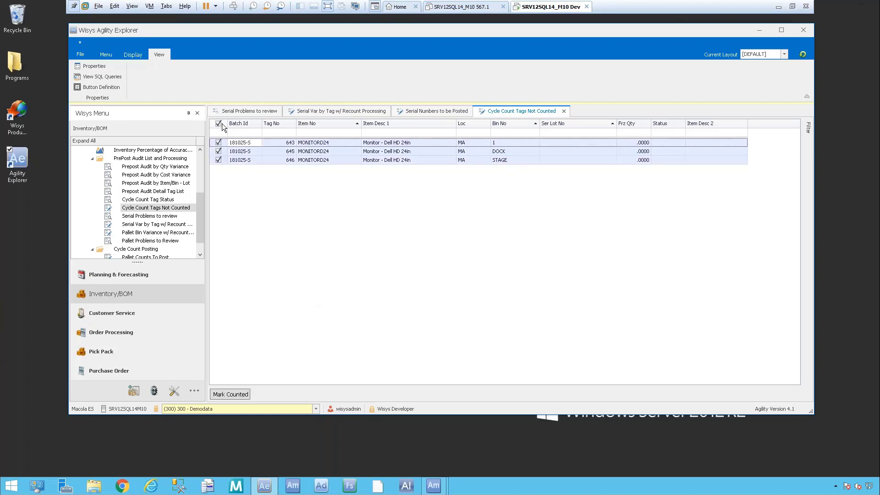
{"action": "left_click", "coordinate": [227, 393]}
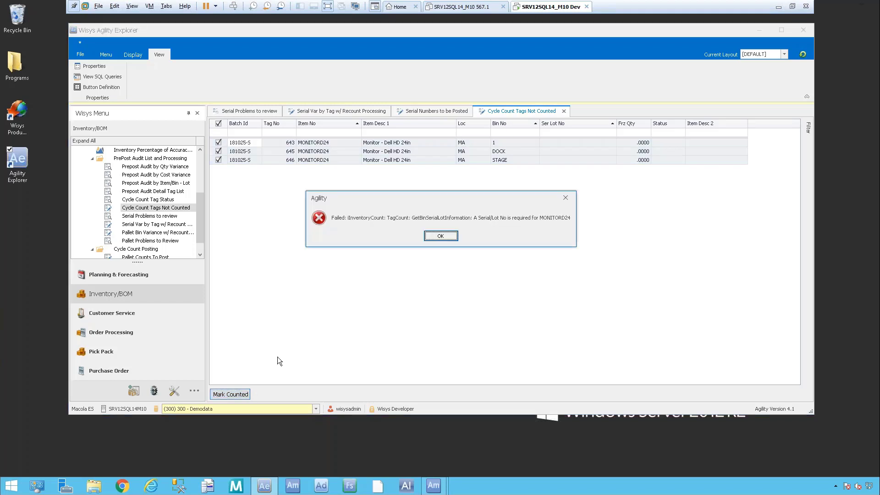
{"action": "left_click", "coordinate": [456, 235]}
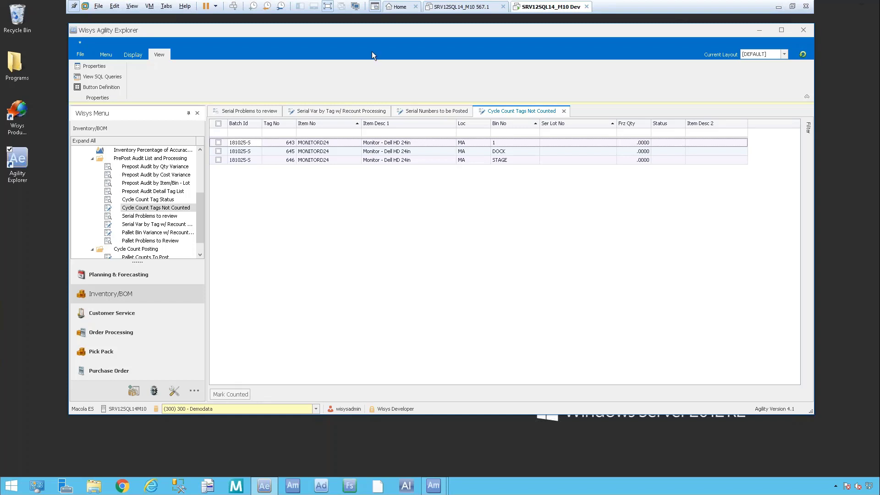
Step: Select tags 643 and 645 individually, extend the selection to all listed tags, and clear it without marking any counted
{"action": "left_click", "coordinate": [218, 142]}
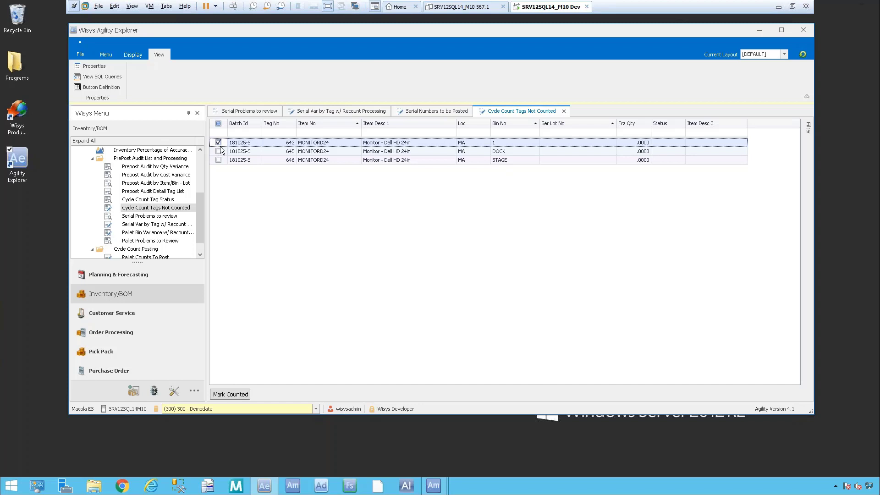
{"action": "left_click", "coordinate": [219, 151]}
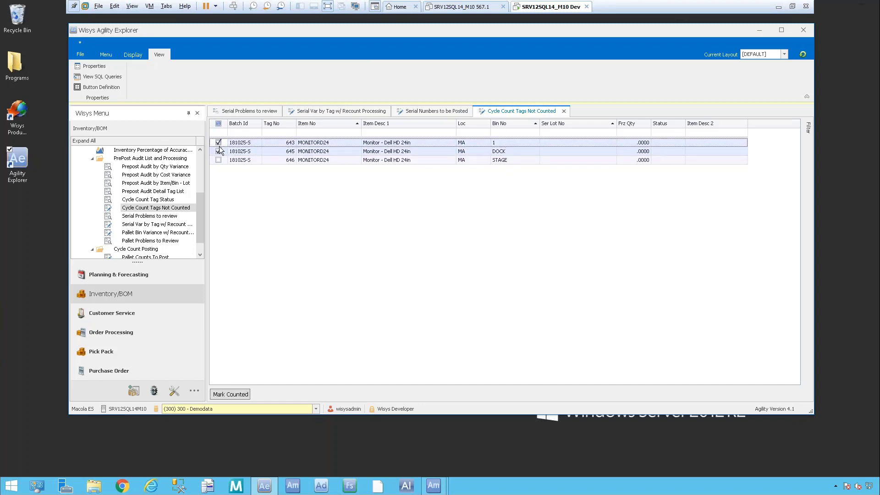
{"action": "left_click", "coordinate": [219, 124]}
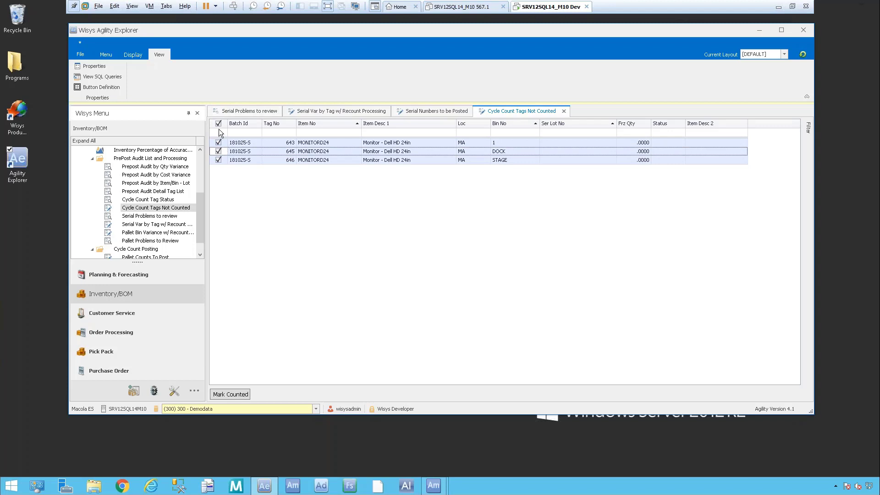
{"action": "left_click", "coordinate": [218, 125]}
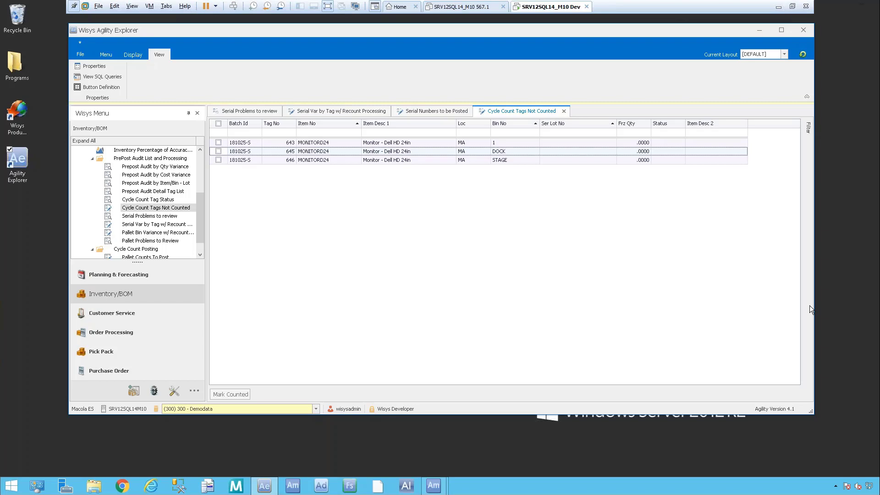
Step: Open company 300 in Exact Macola, check the software version information, and exit Exact Macola
{"action": "left_click", "coordinate": [236, 485]}
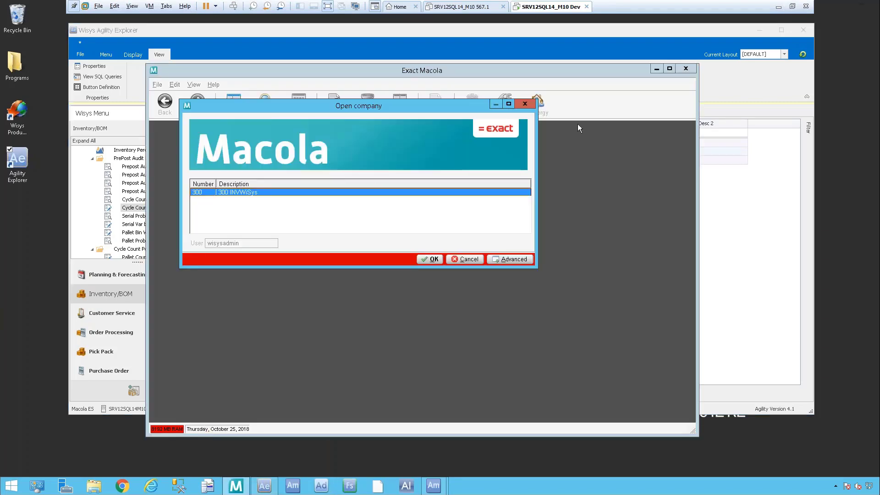
{"action": "left_click", "coordinate": [434, 259]}
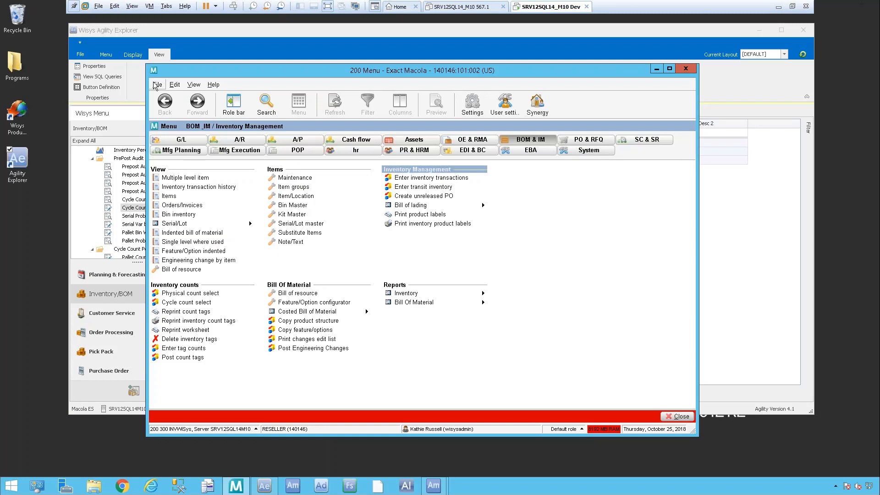
{"action": "left_click", "coordinate": [215, 85]}
{"action": "left_click", "coordinate": [230, 122]}
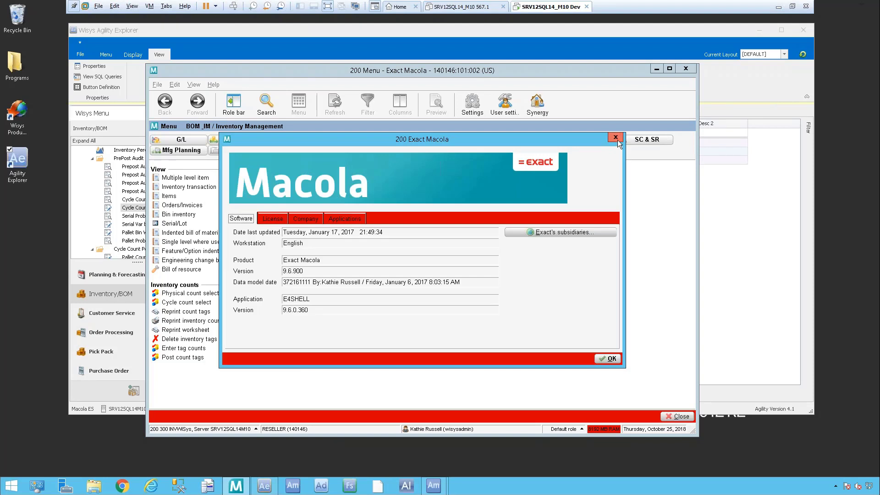
{"action": "left_click", "coordinate": [604, 359]}
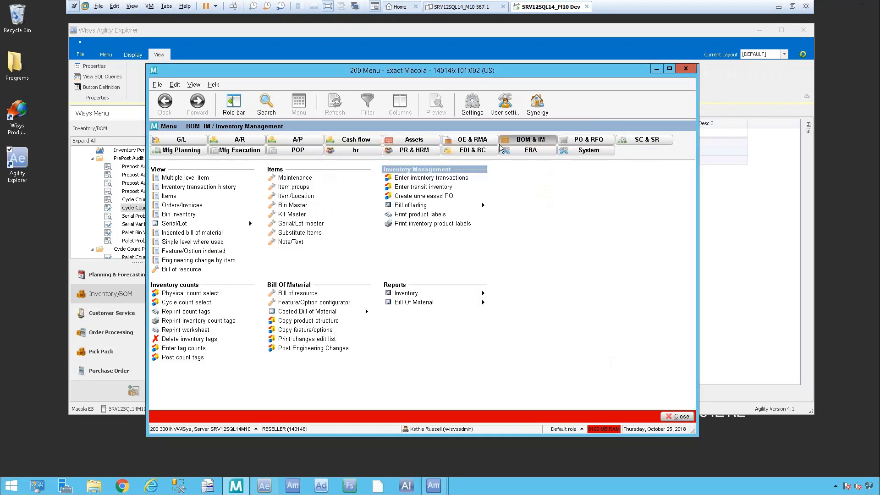
{"action": "left_click", "coordinate": [681, 417]}
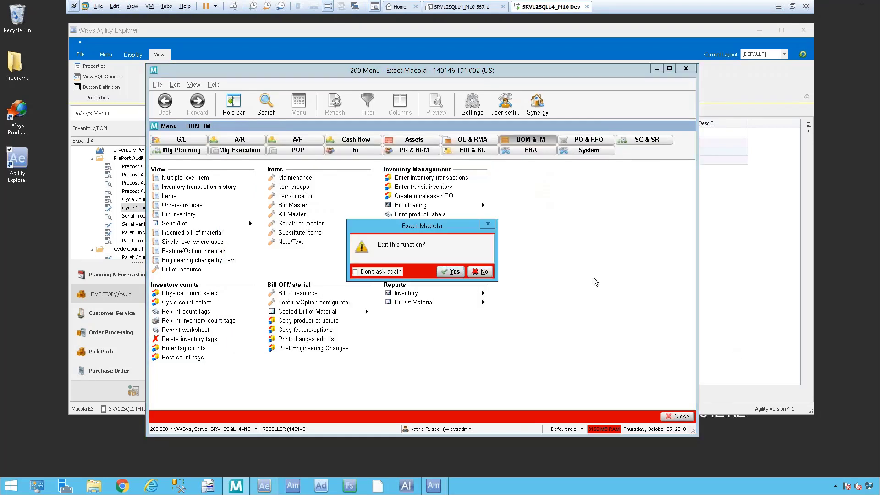
{"action": "left_click", "coordinate": [447, 271]}
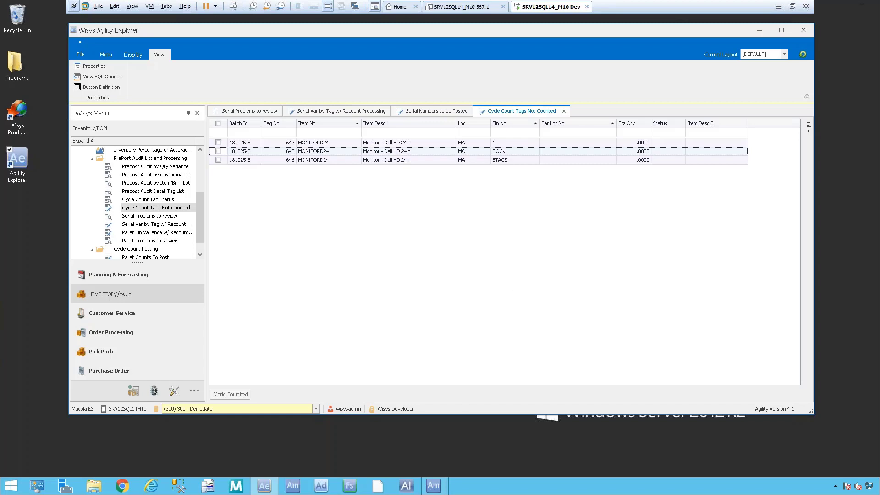
Step: Bring up the Agility Mobile menu, and switch to the PowerPoint presentation to show slide 7, "Thank you for joining us"
{"action": "left_click", "coordinate": [433, 485]}
{"action": "left_click", "coordinate": [484, 448]}
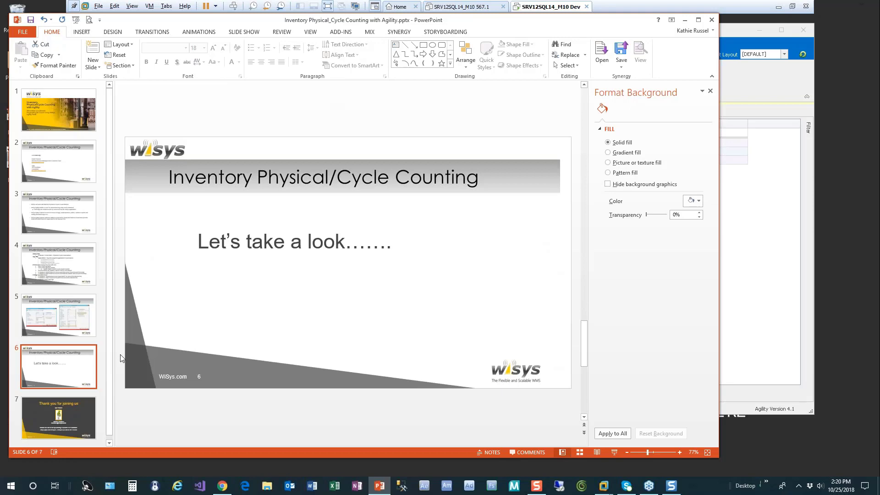
{"action": "left_click", "coordinate": [60, 424]}
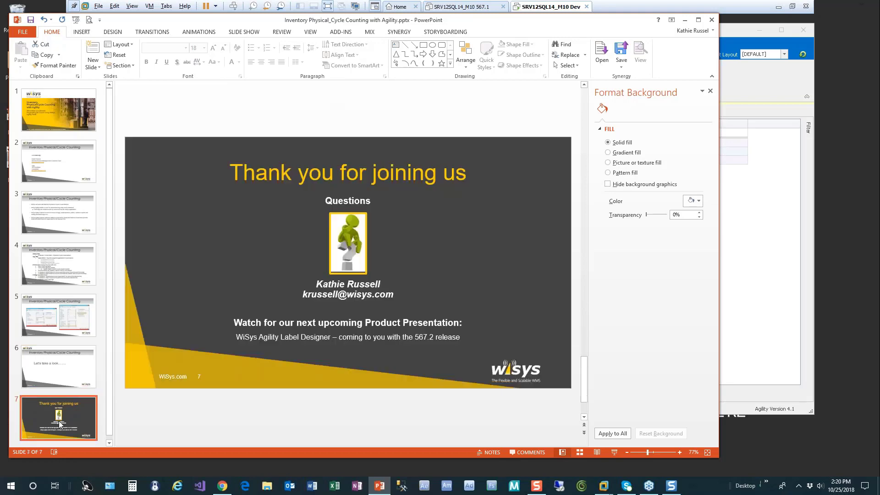